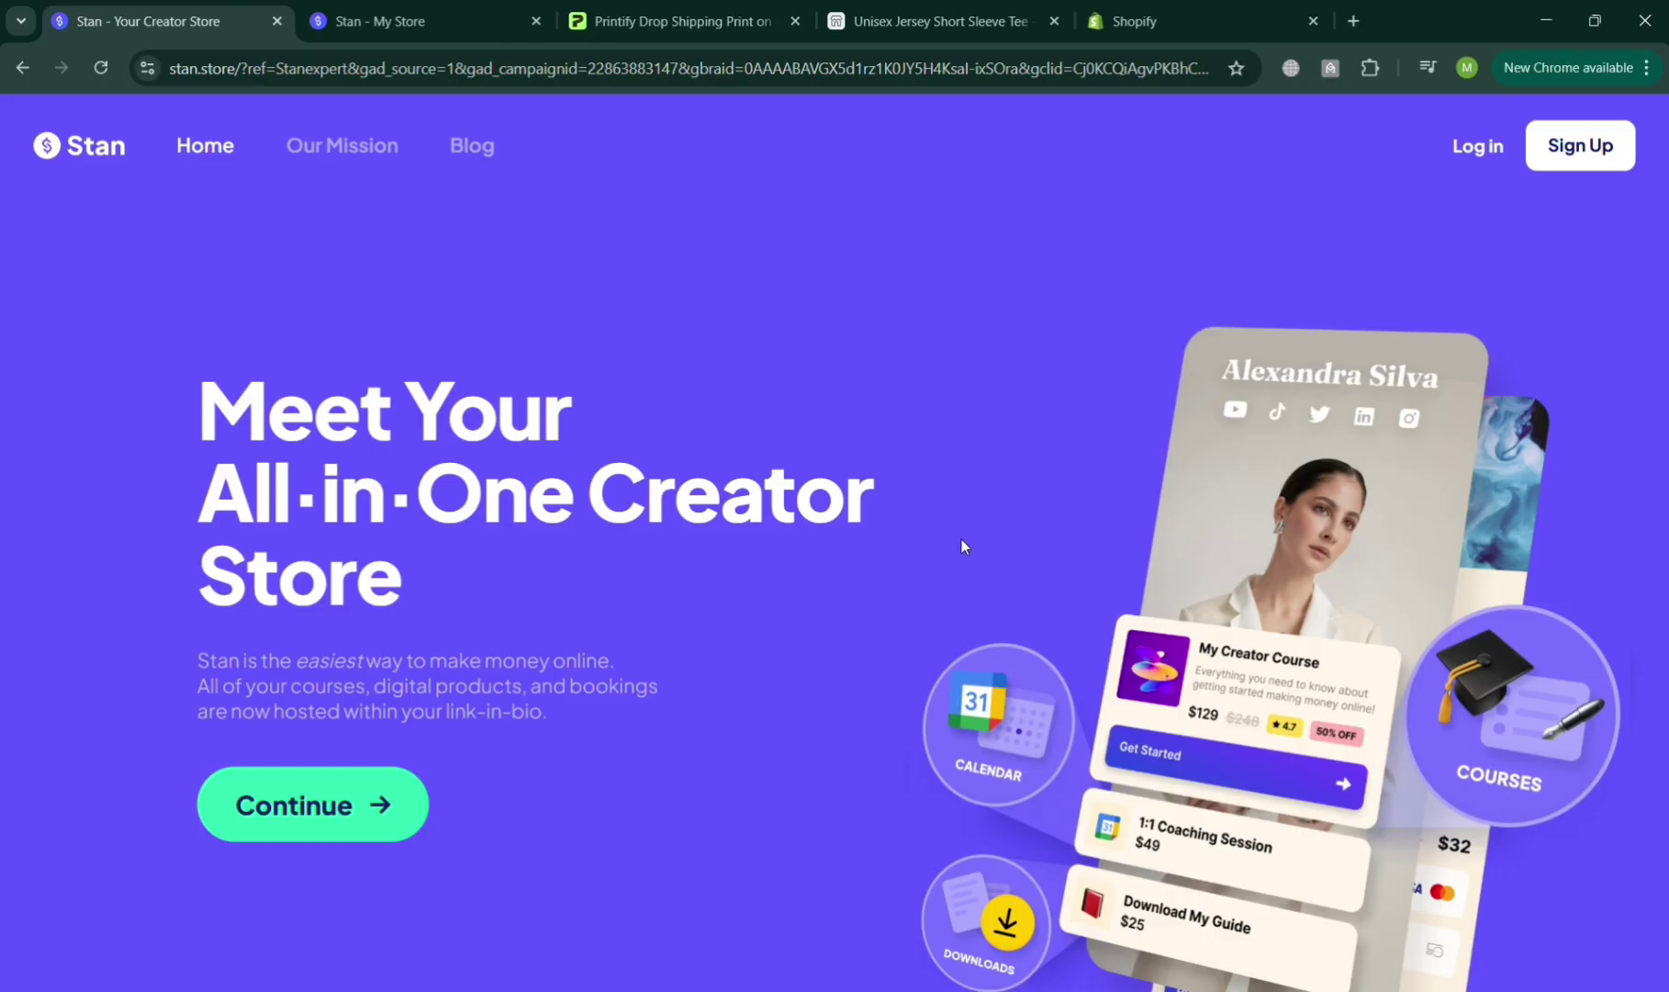
Step: Examine the Stan landing page, covering creator examples, testimonials, transaction fees, feature pricing and the free trial offer
scroll(961, 539, "down", 3)
scroll(961, 539, "up", 3)
scroll(962, 545, "down", 4)
scroll(962, 542, "down", 7)
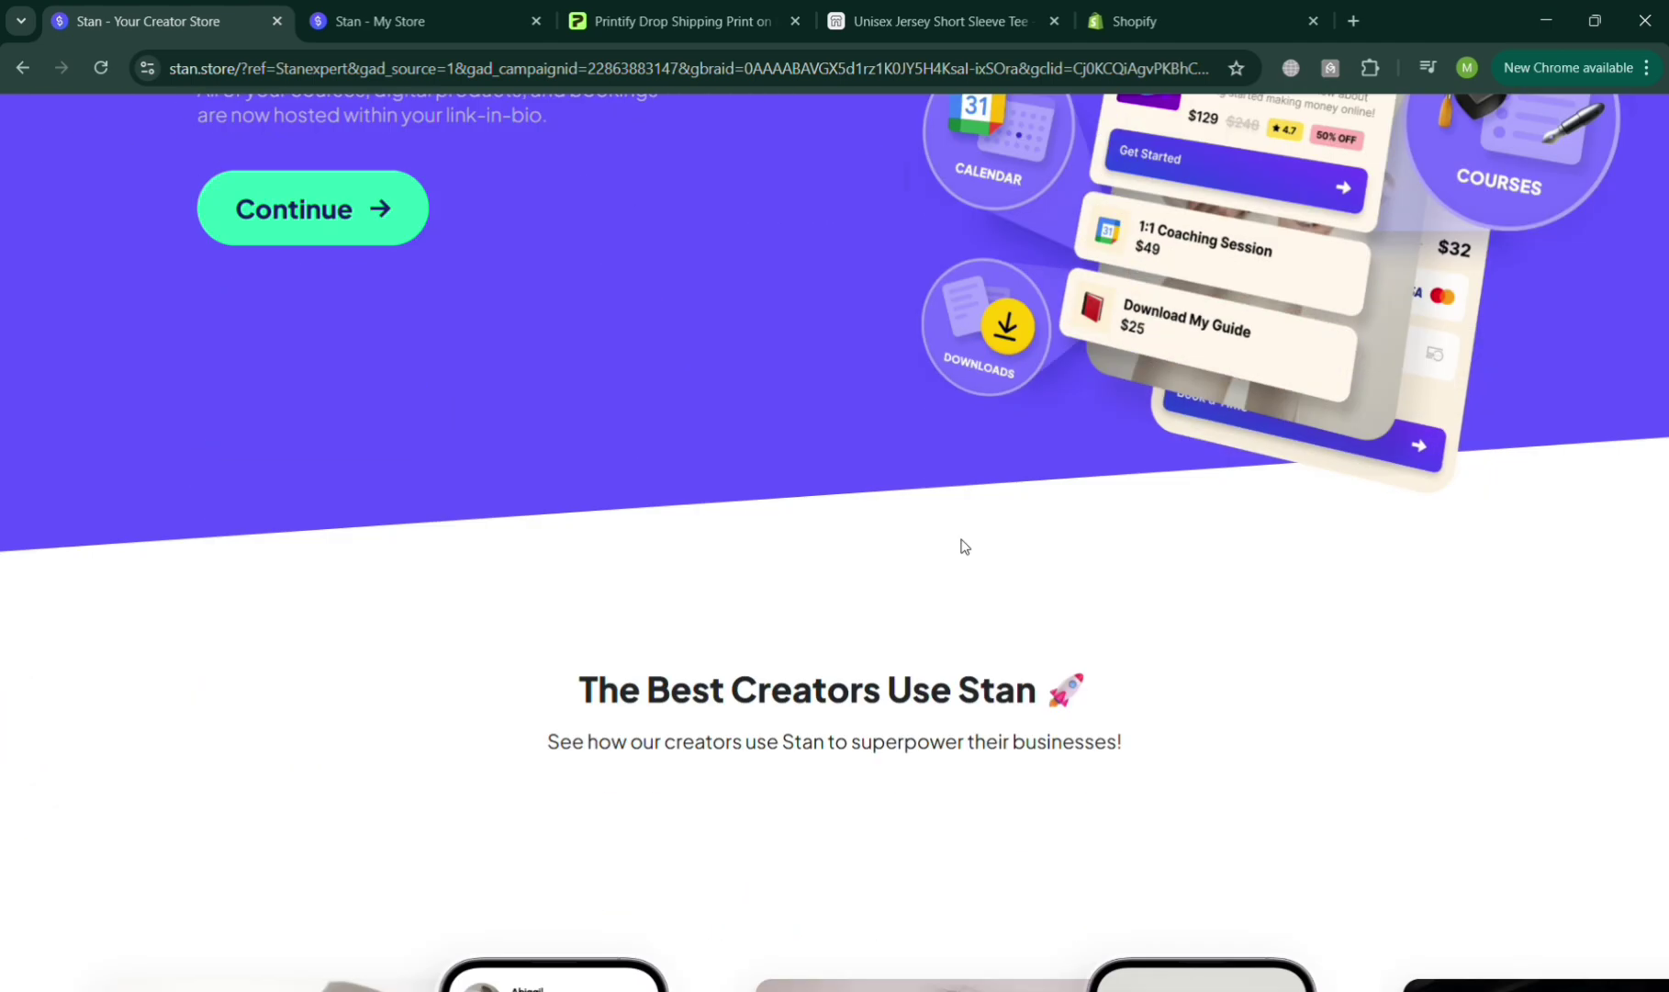
scroll(962, 542, "down", 2)
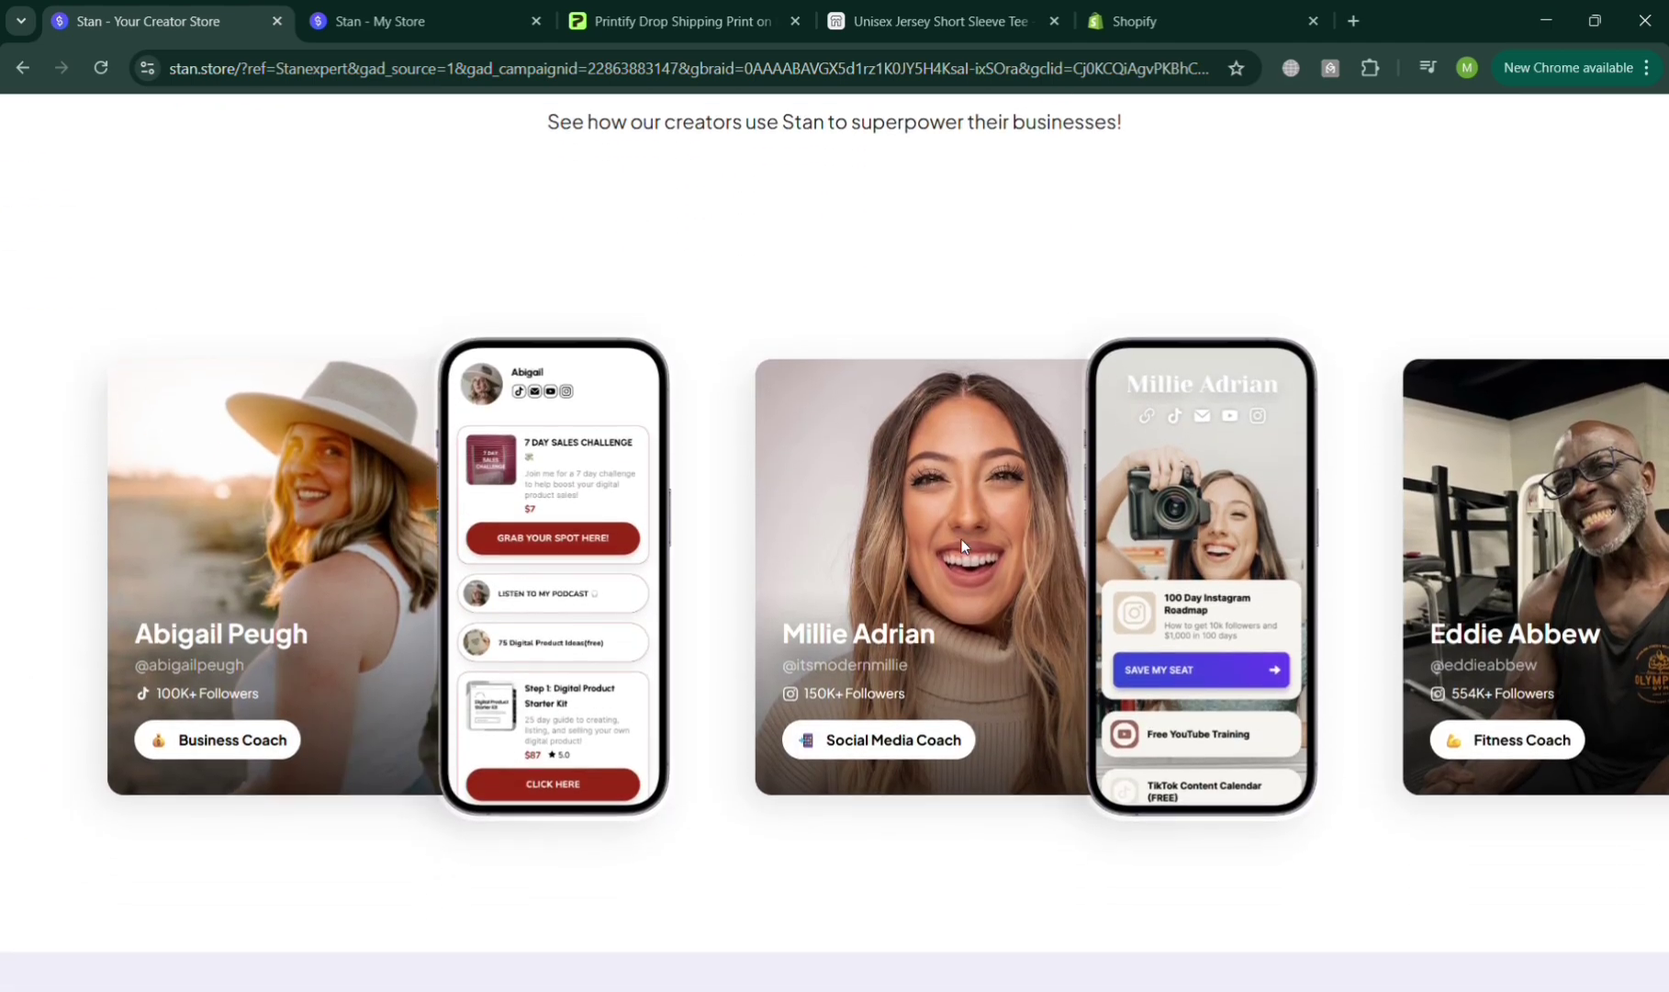
scroll(961, 539, "down", 2)
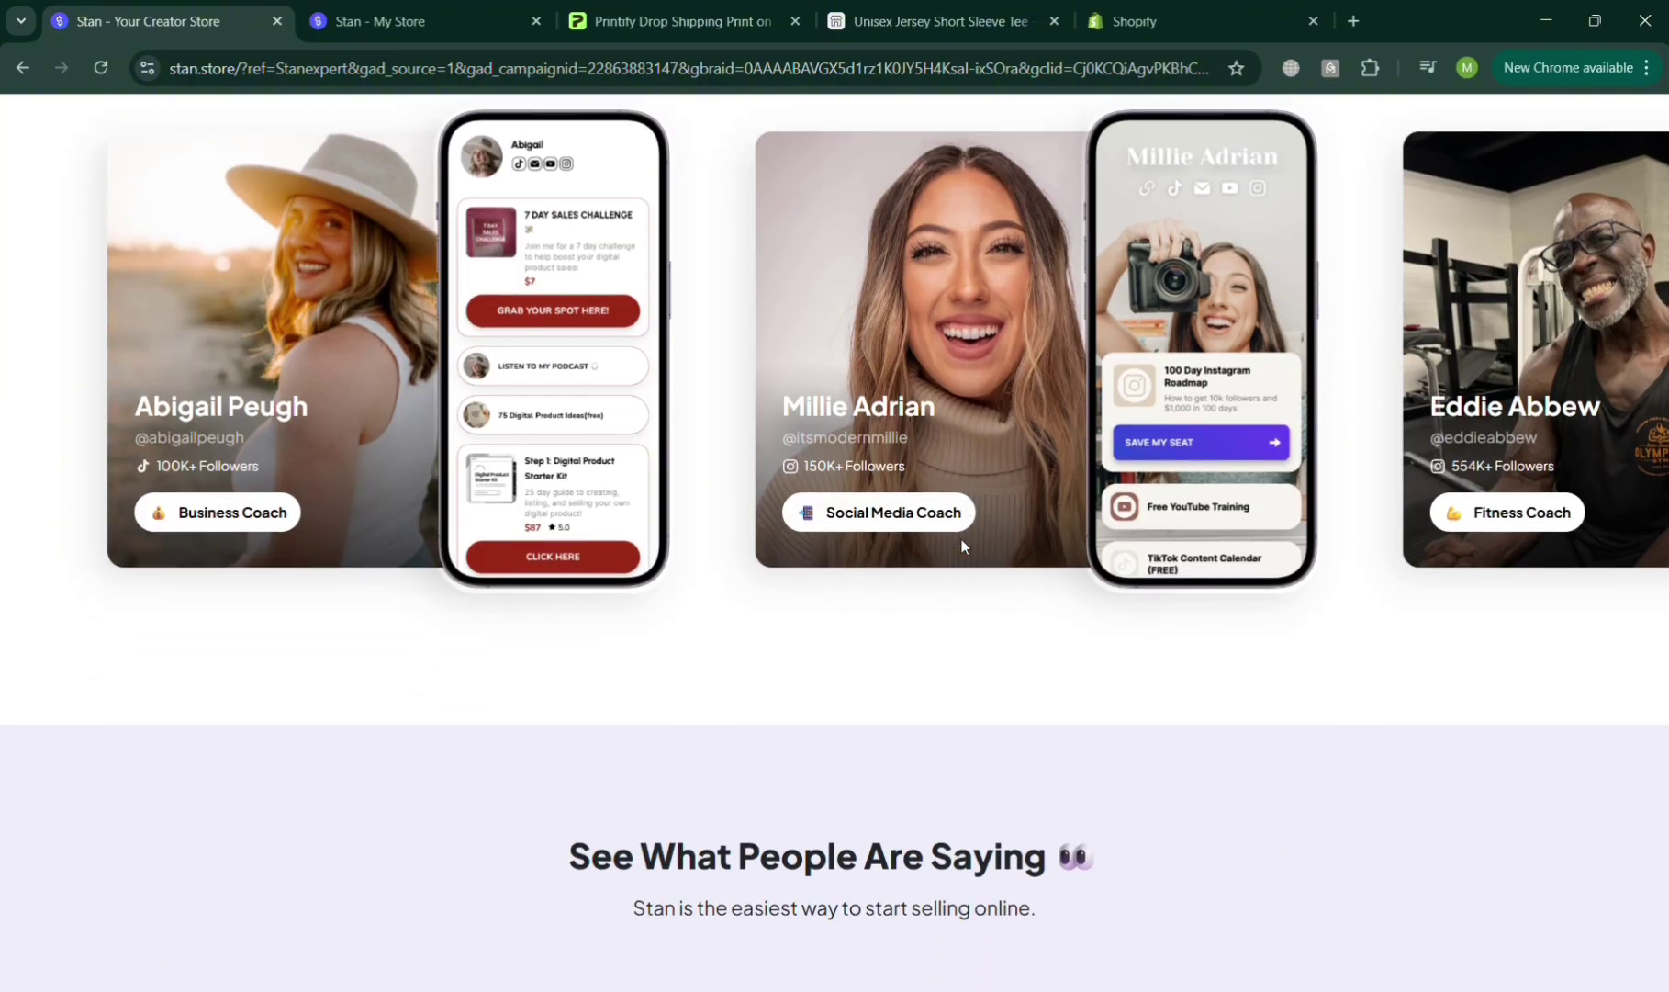
scroll(962, 545, "down", 2)
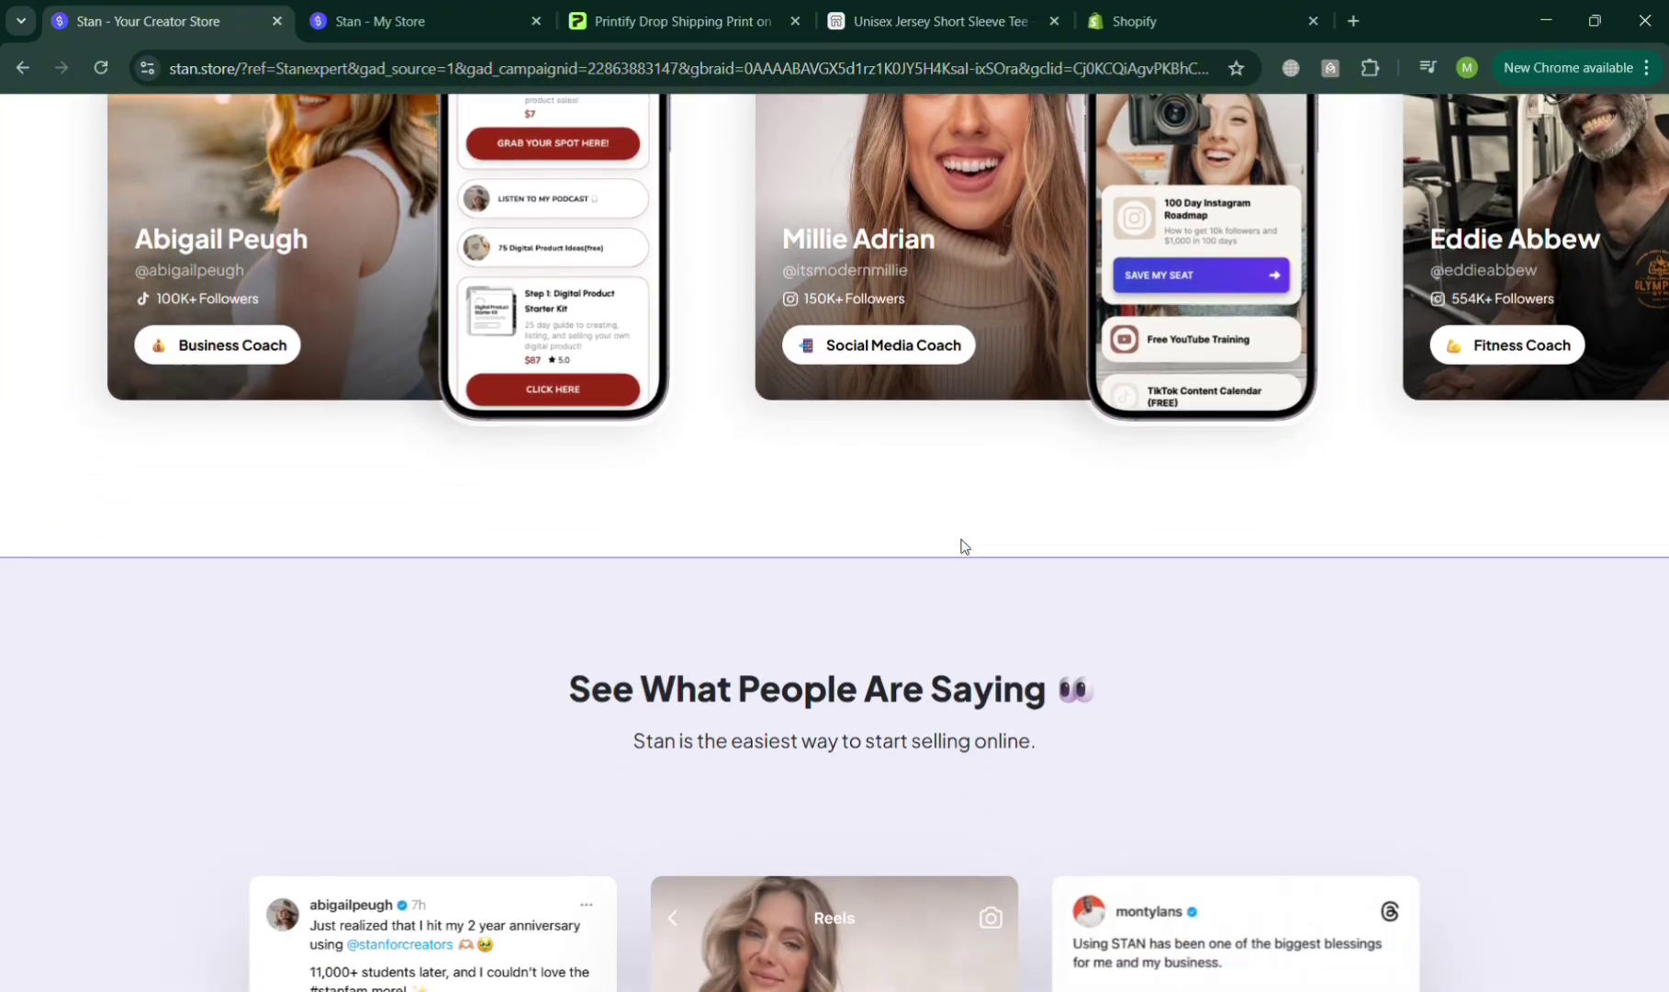
scroll(961, 546, "down", 3)
scroll(962, 546, "down", 3)
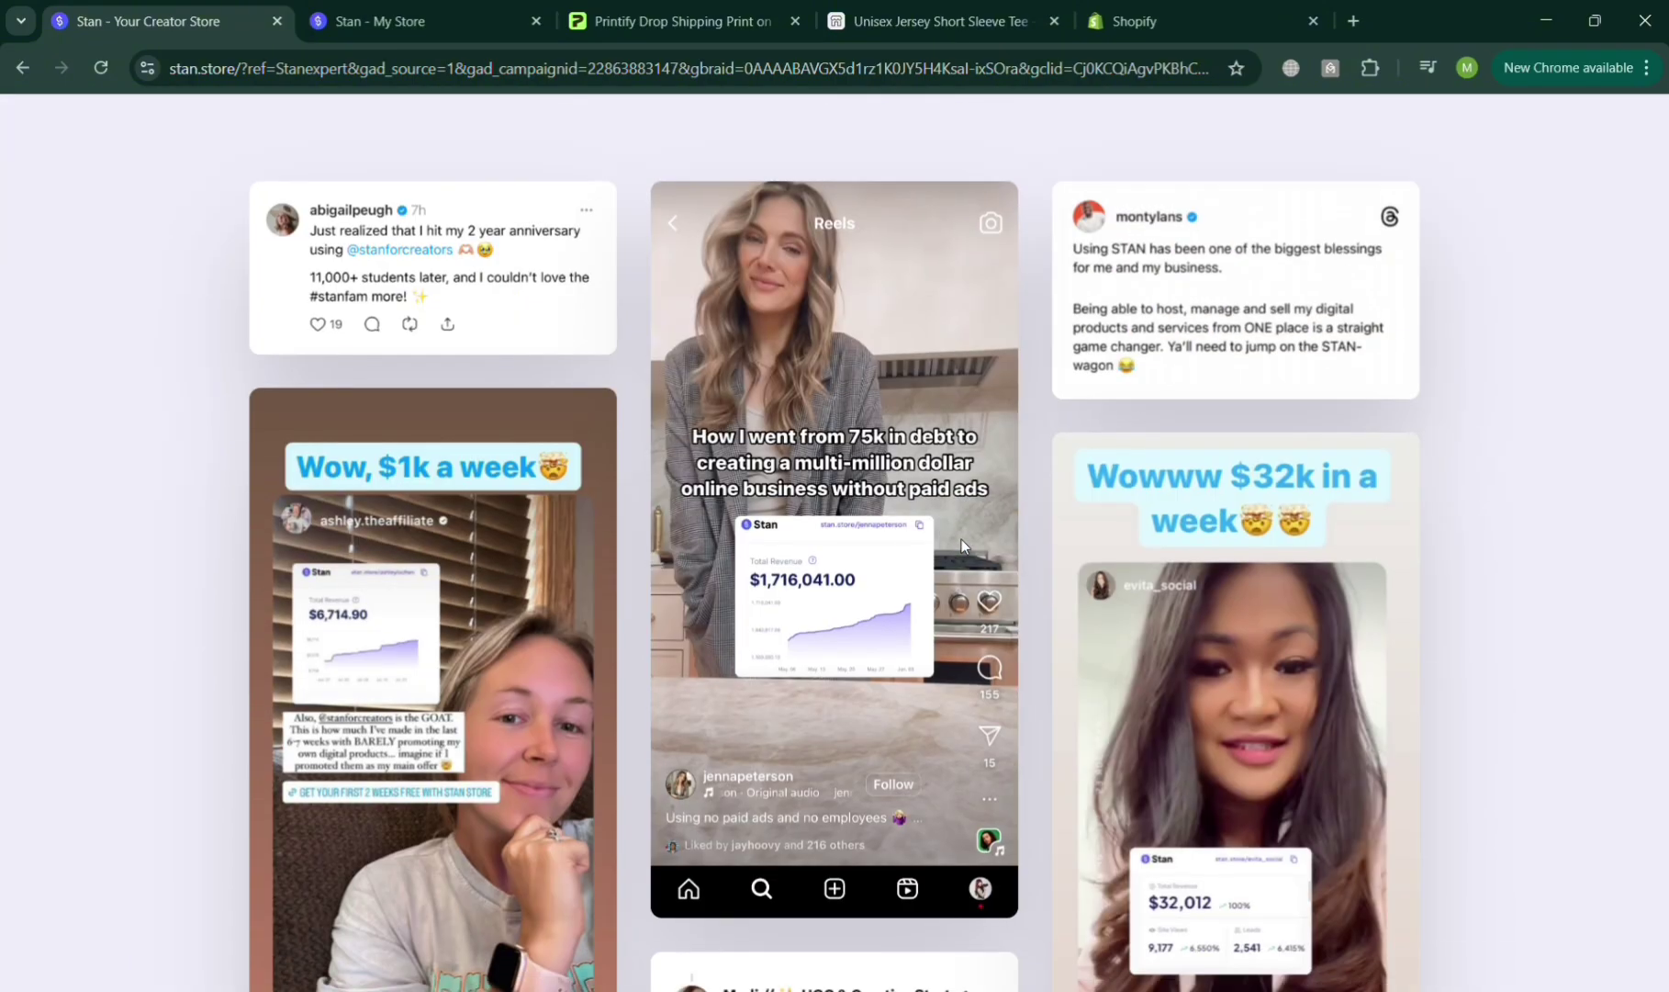
scroll(961, 546, "down", 2)
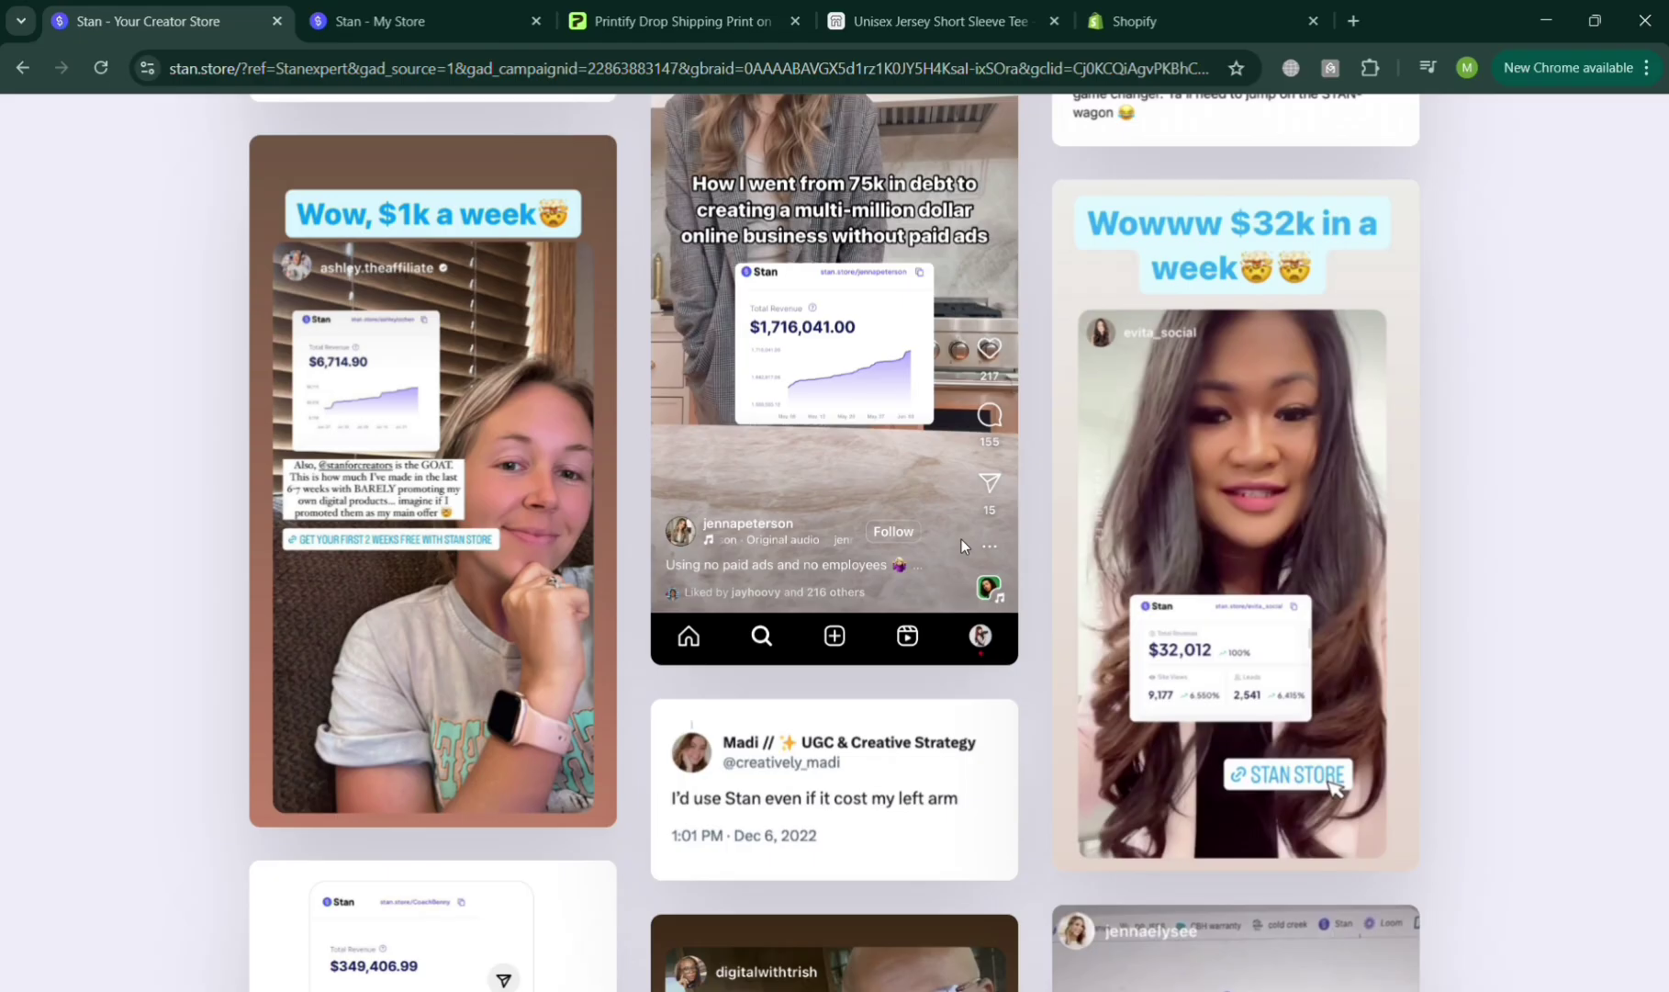
scroll(962, 547, "down", 10)
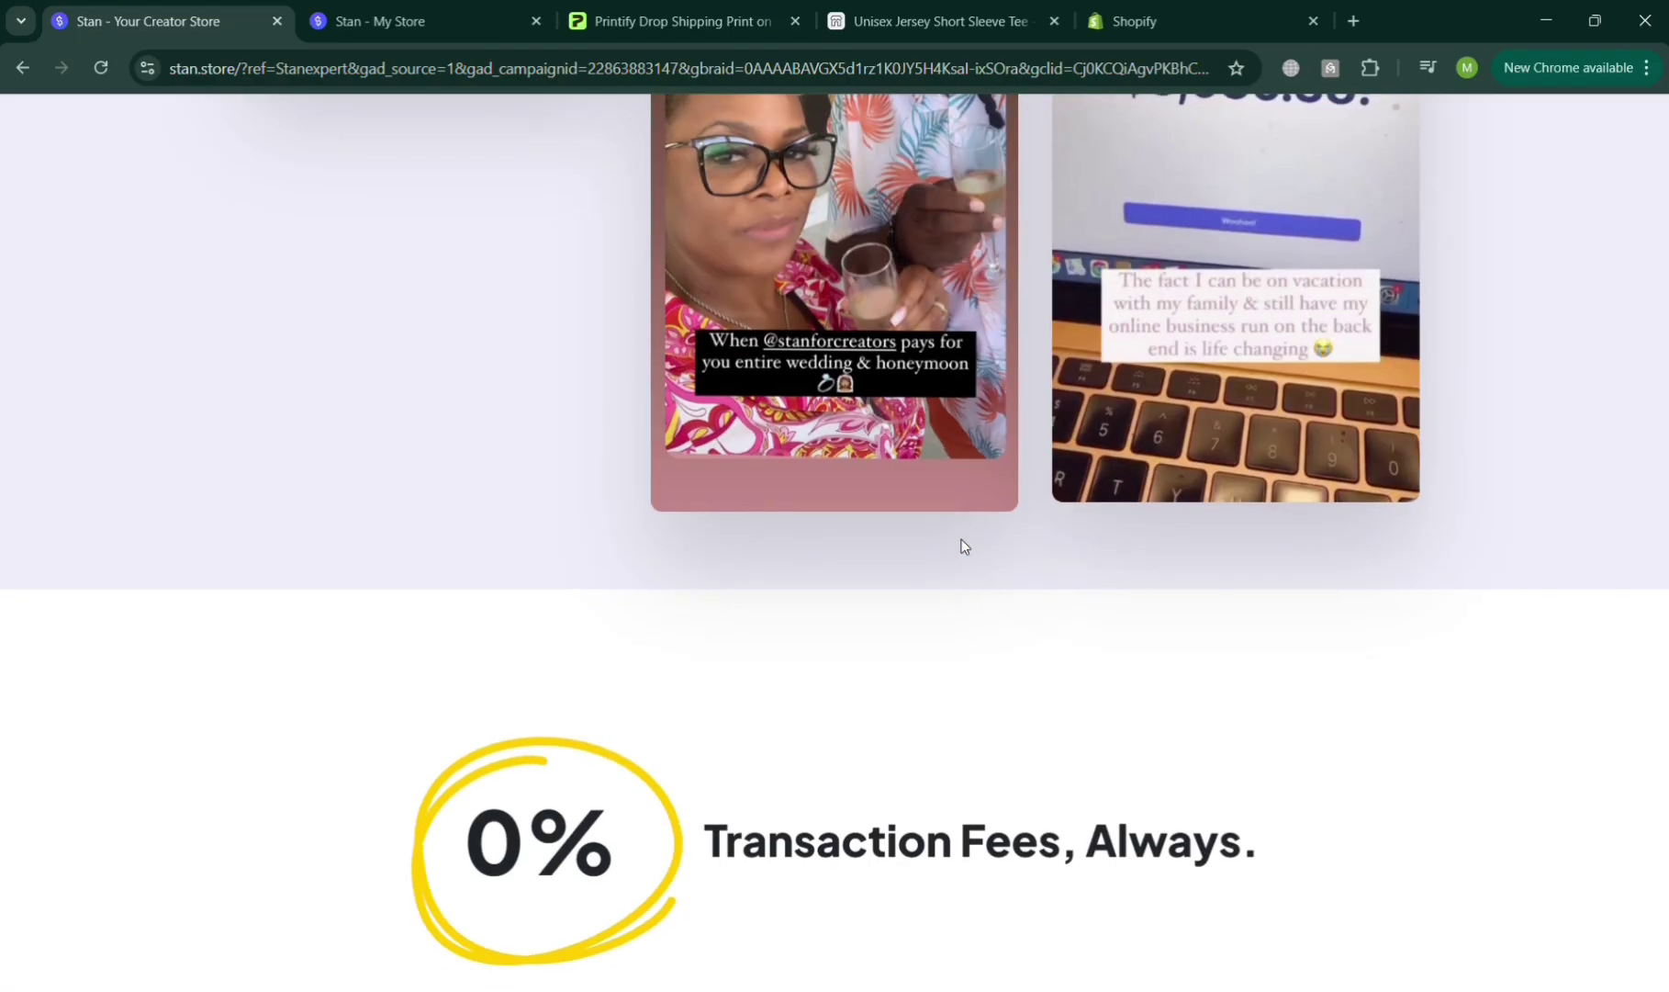
scroll(962, 545, "down", 20)
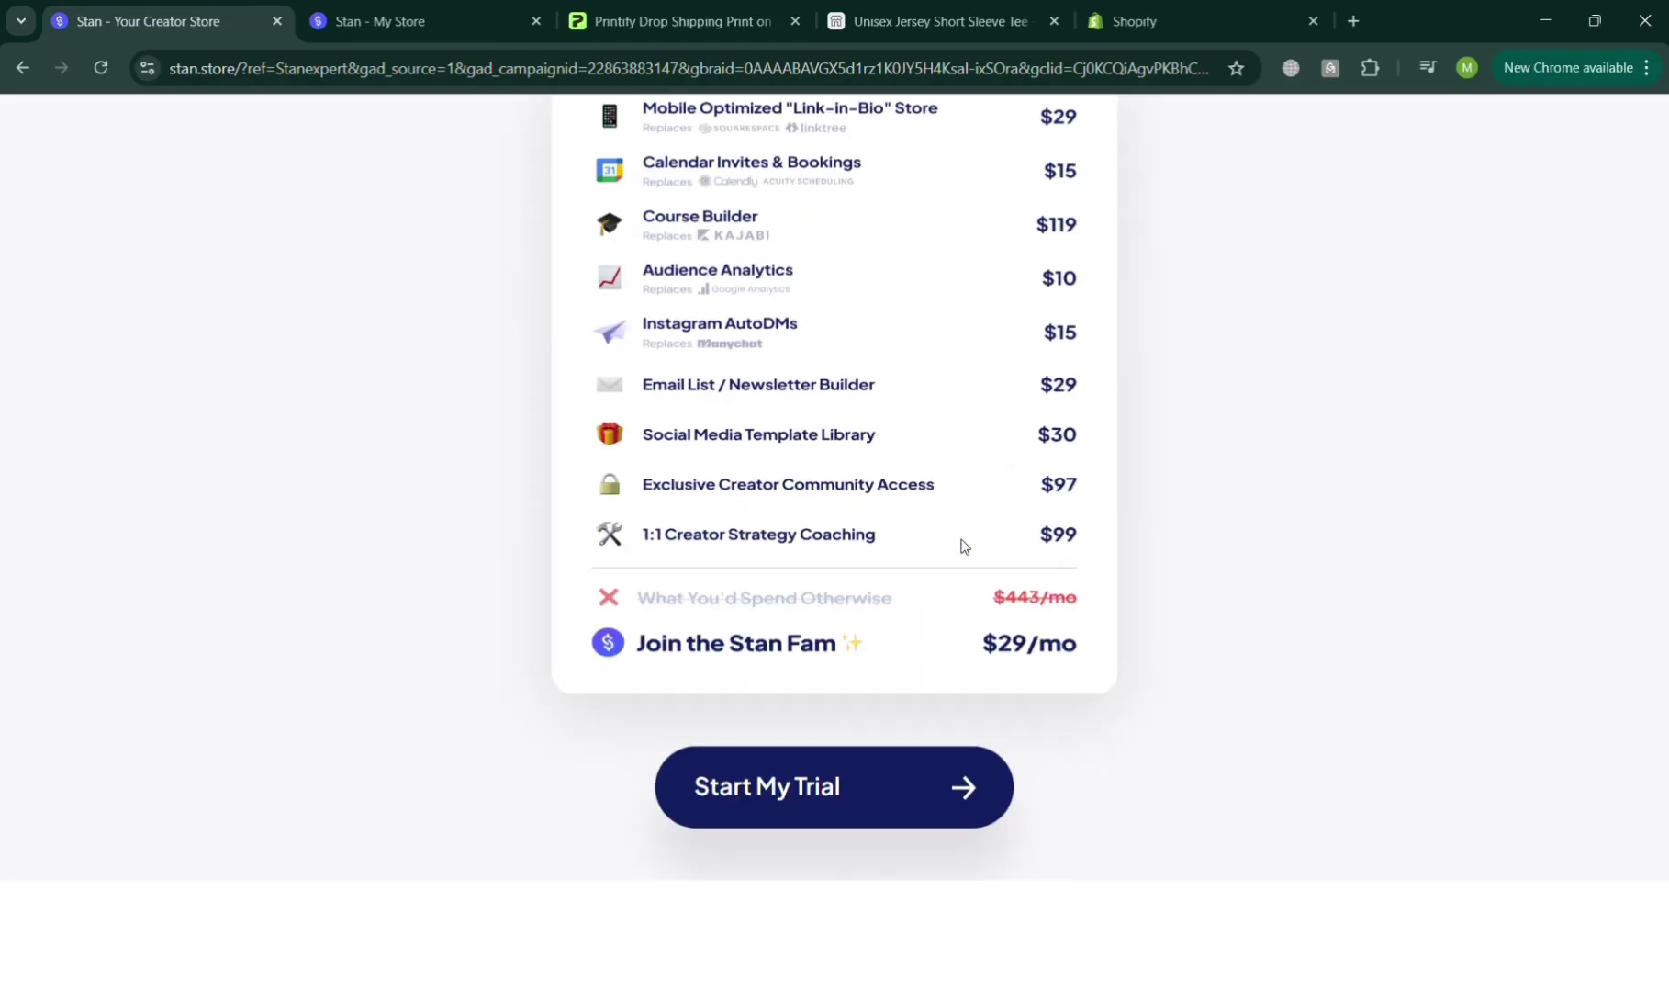
scroll(964, 547, "down", 15)
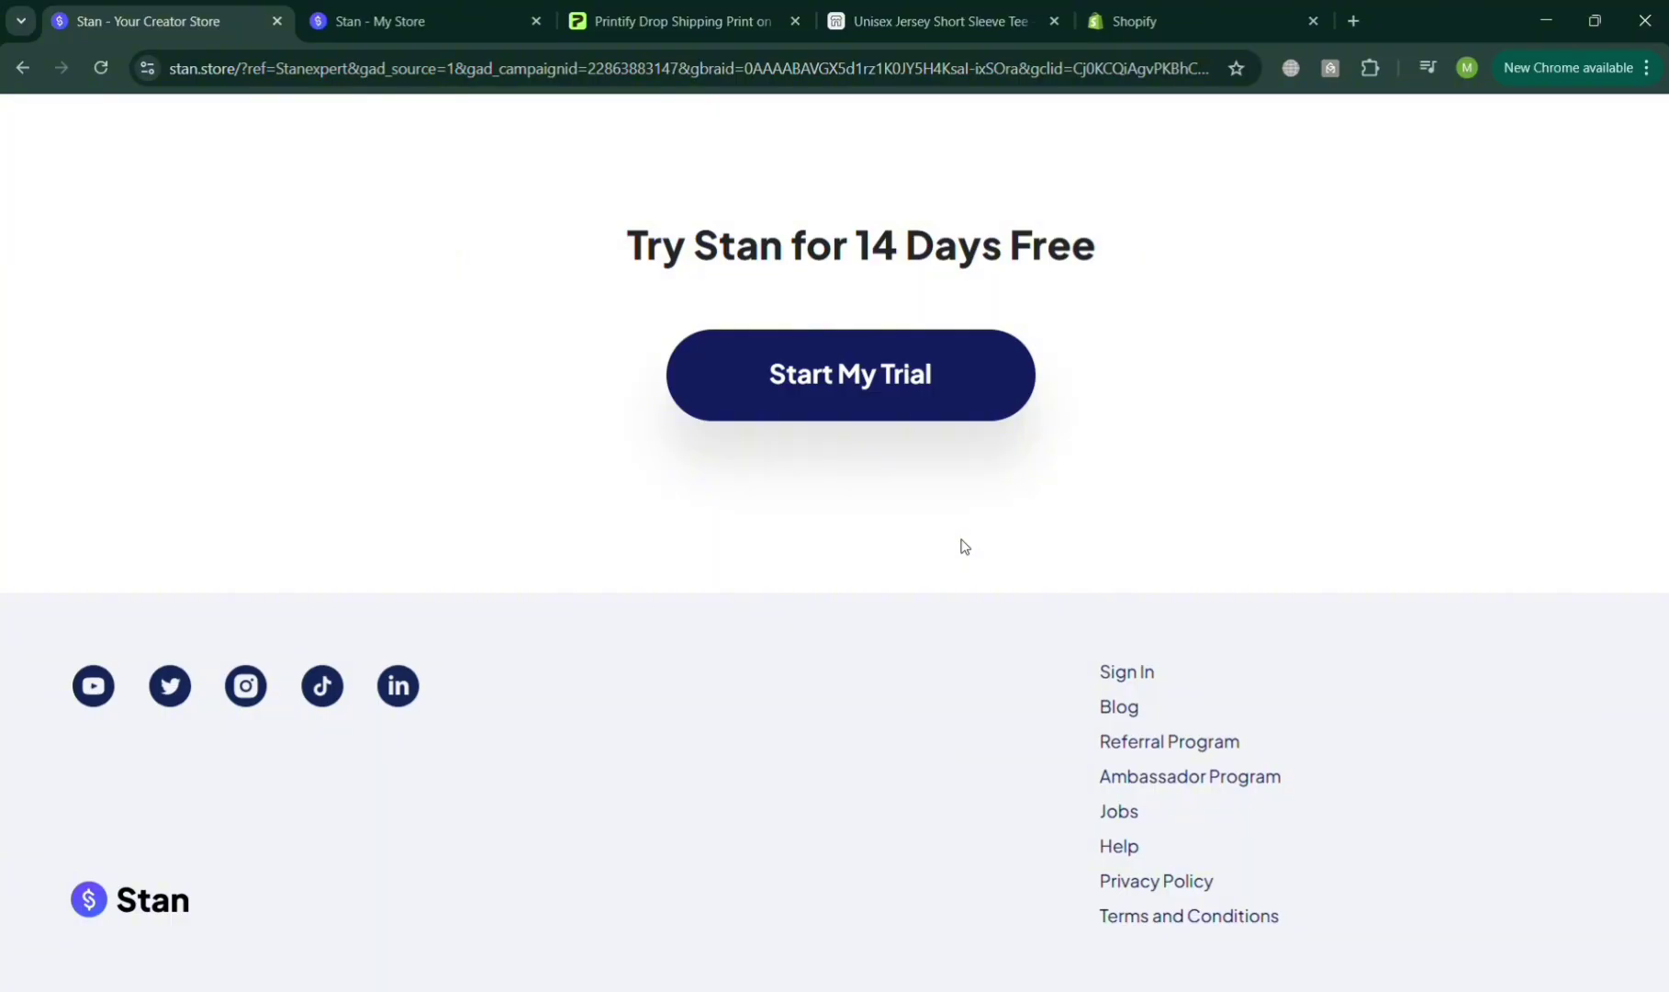
scroll(964, 546, "up", 20)
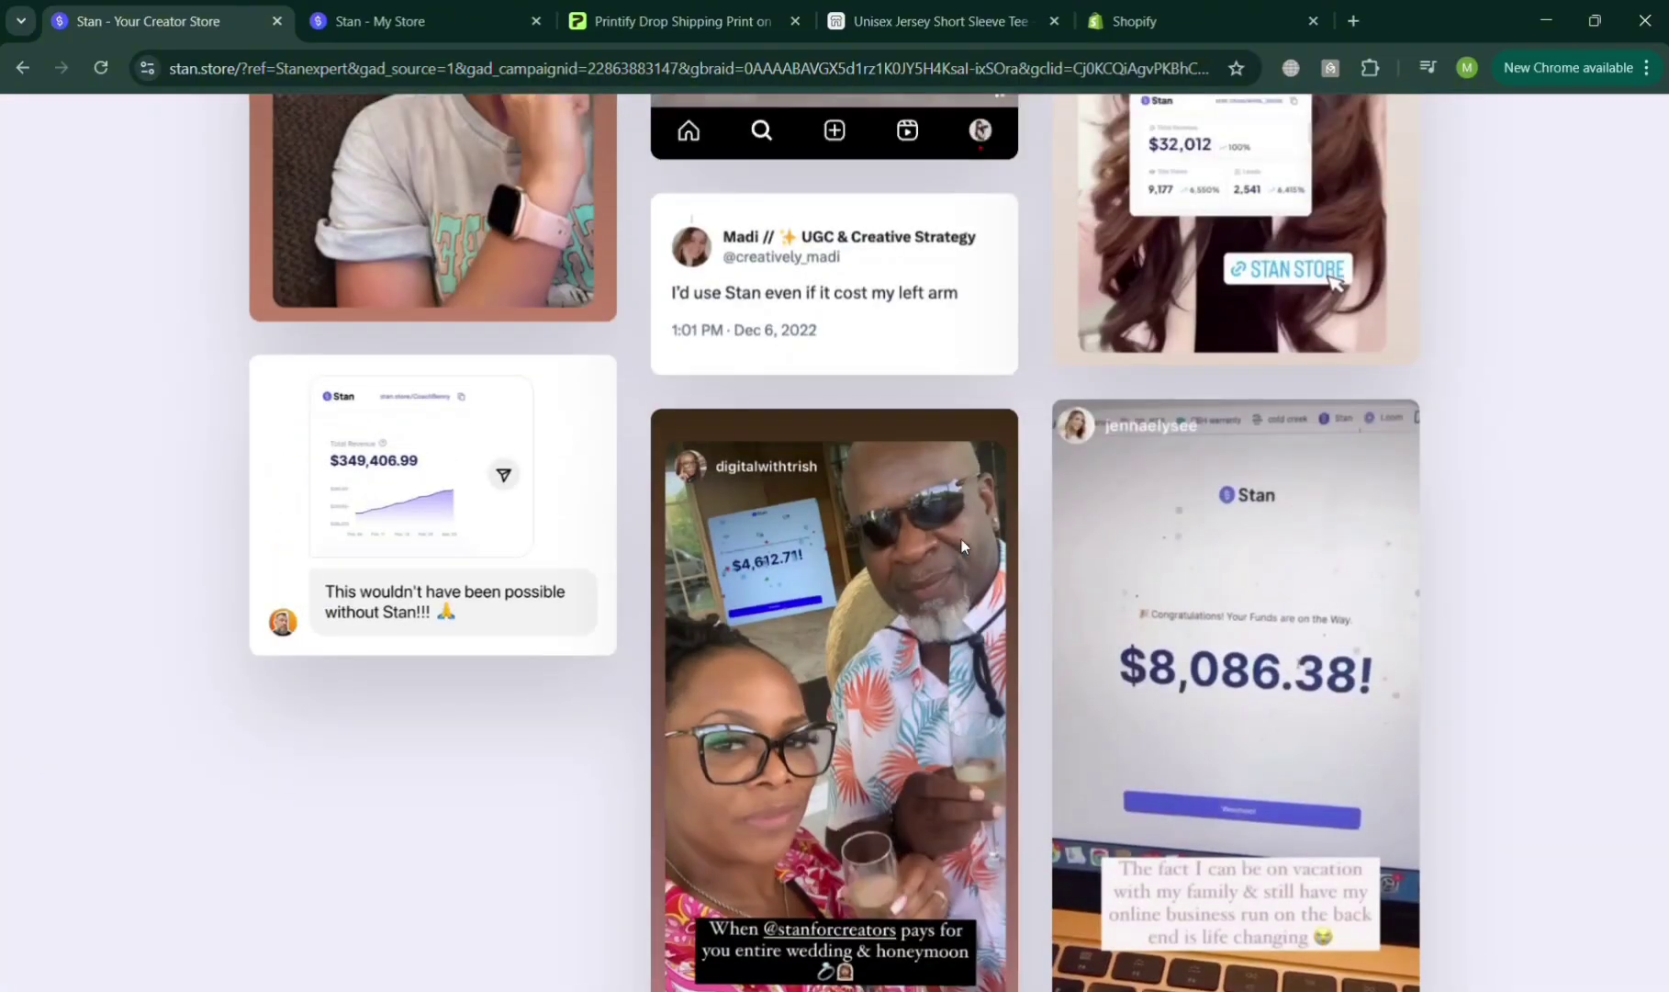
scroll(961, 544, "up", 10)
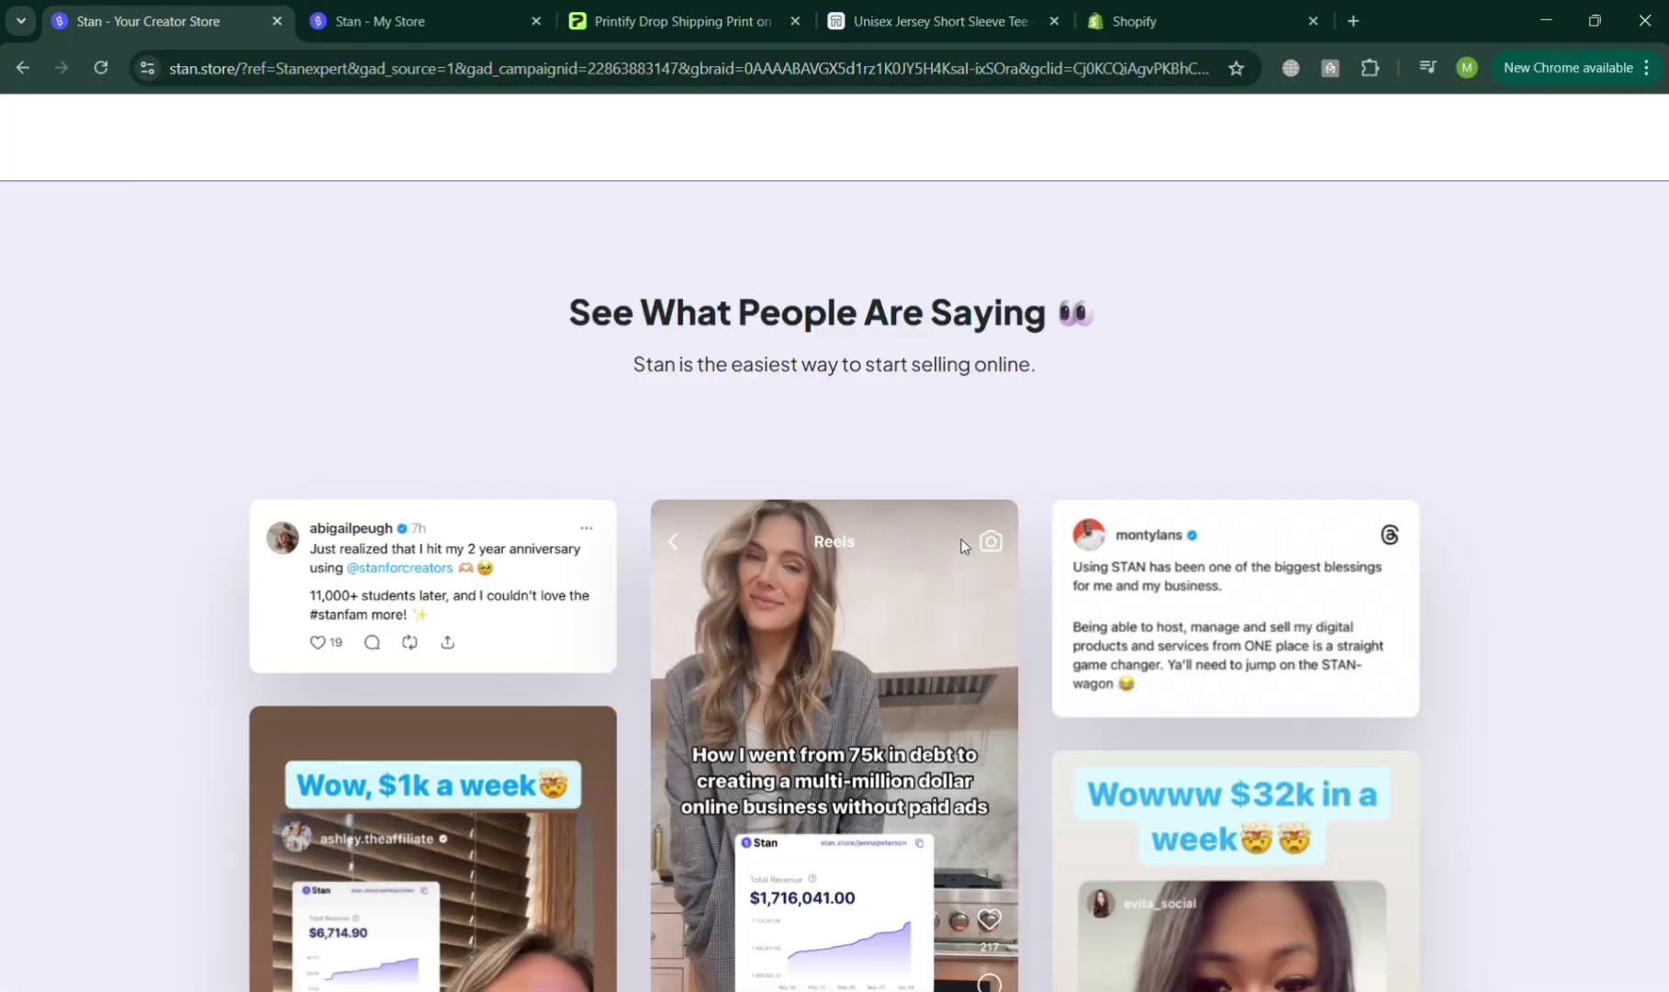
scroll(961, 544, "up", 15)
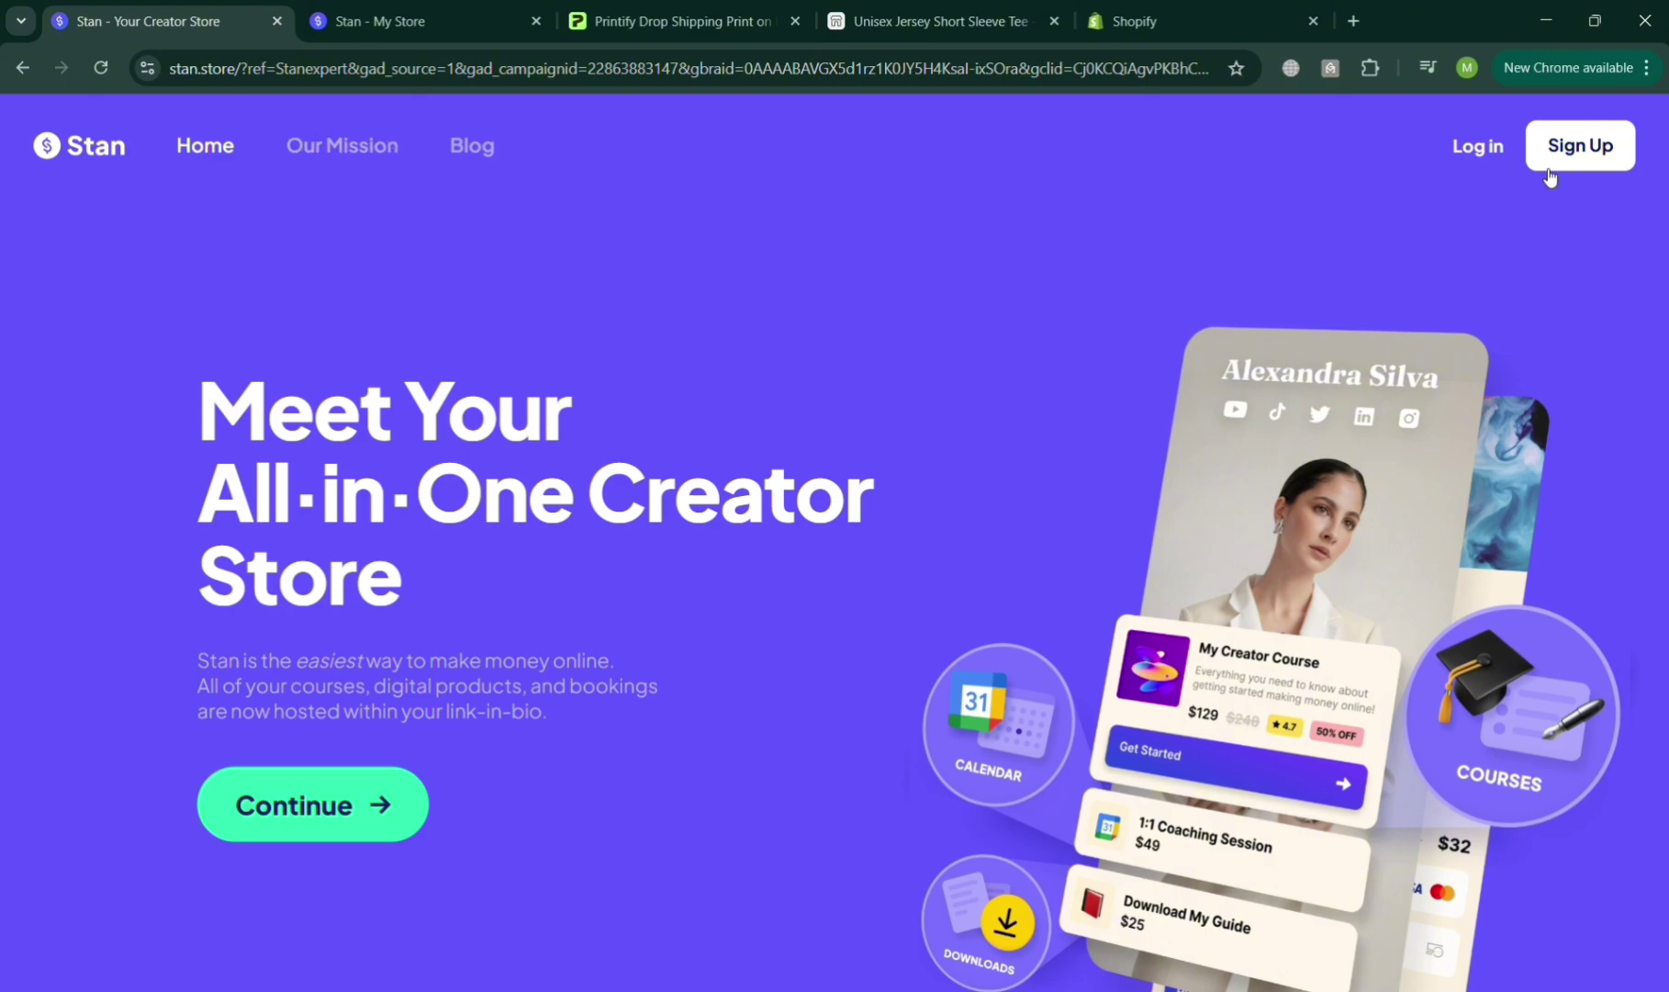
Step: Switch to the My Store admin page and start adding a new product
left_click(447, 13)
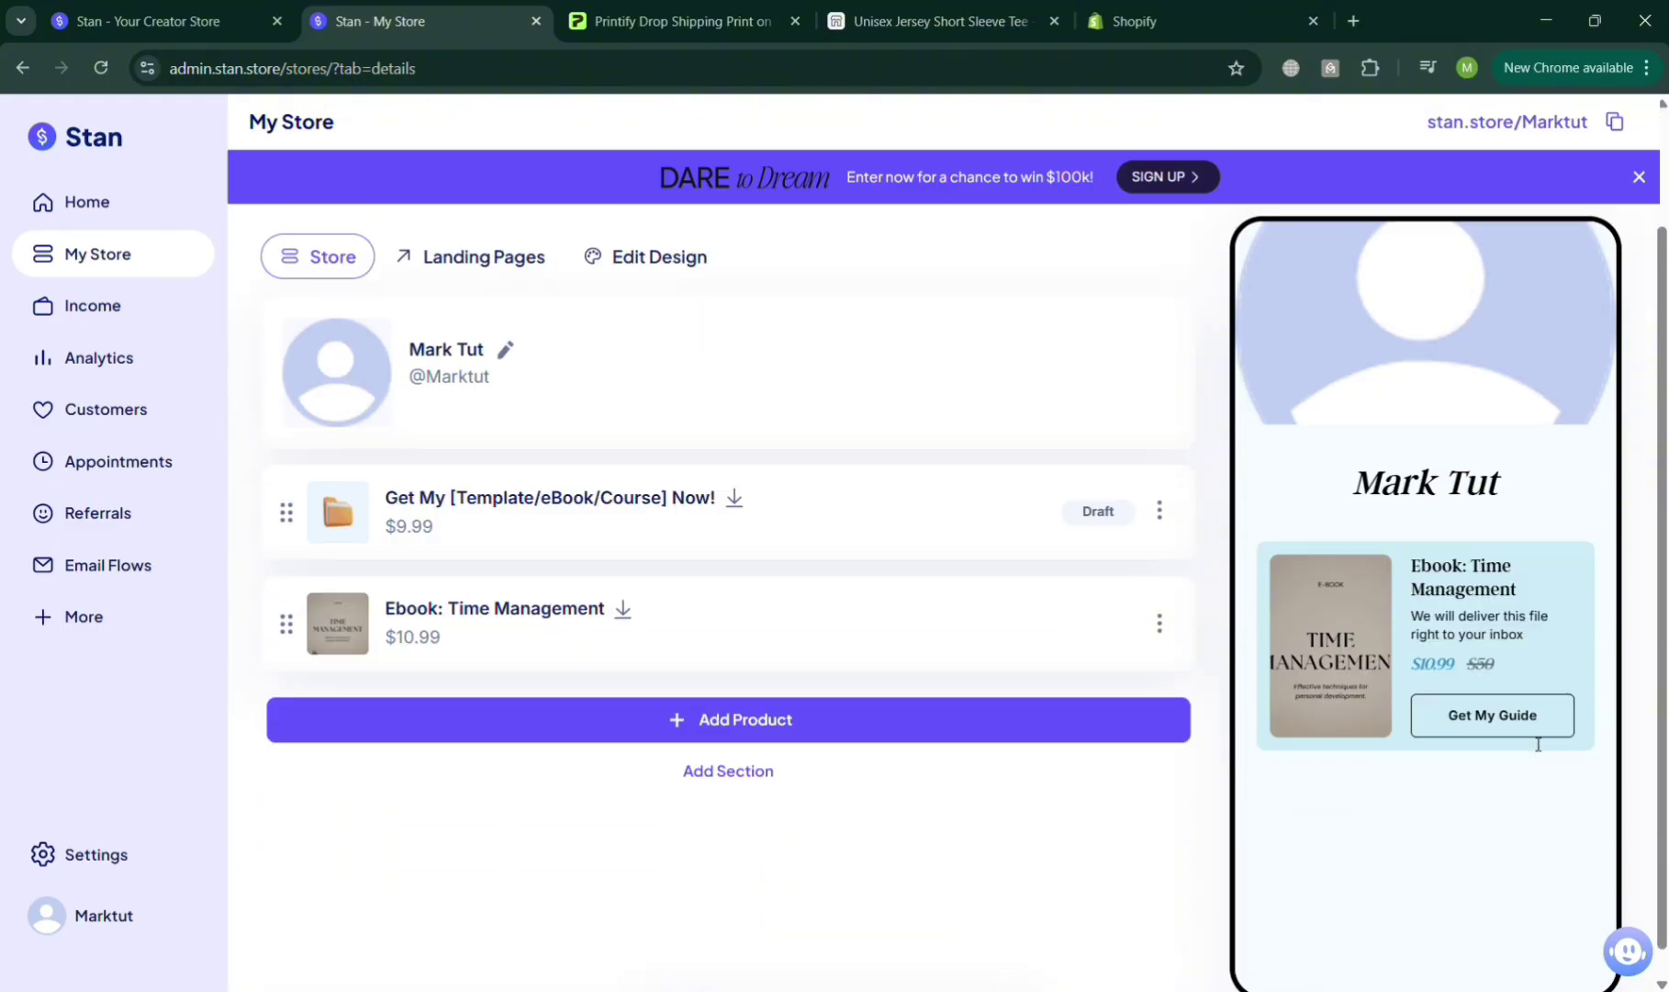
scroll(1539, 743, "down", 1)
scroll(1538, 744, "up", 1)
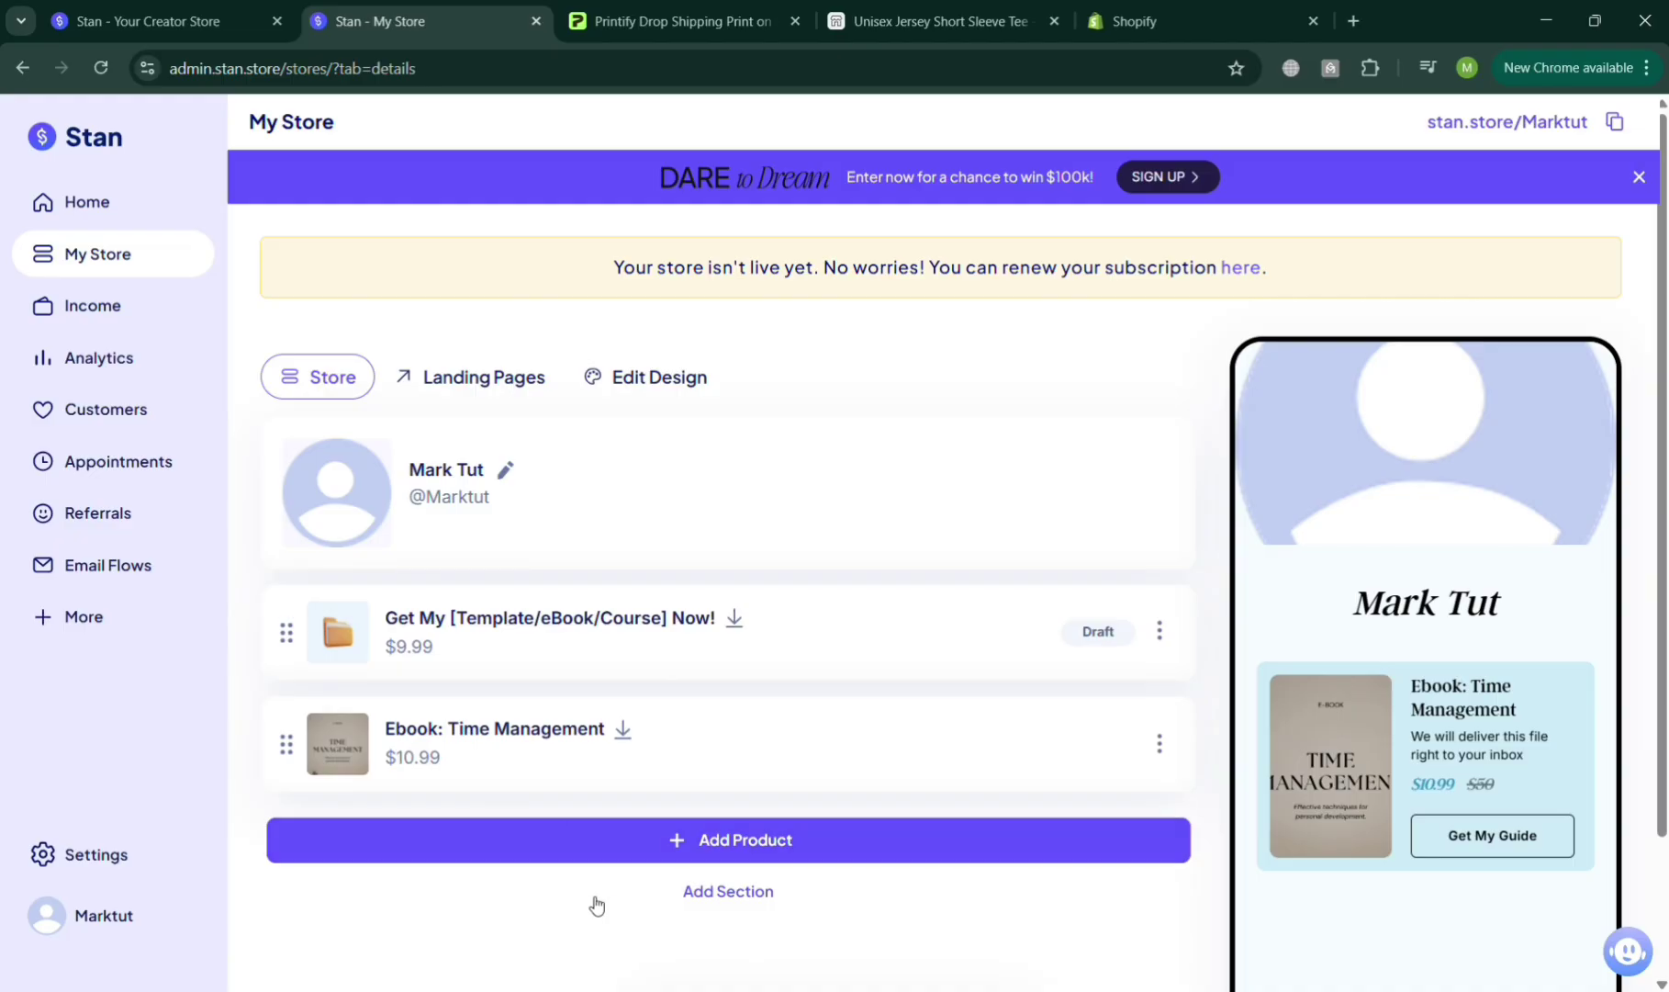
left_click(961, 854)
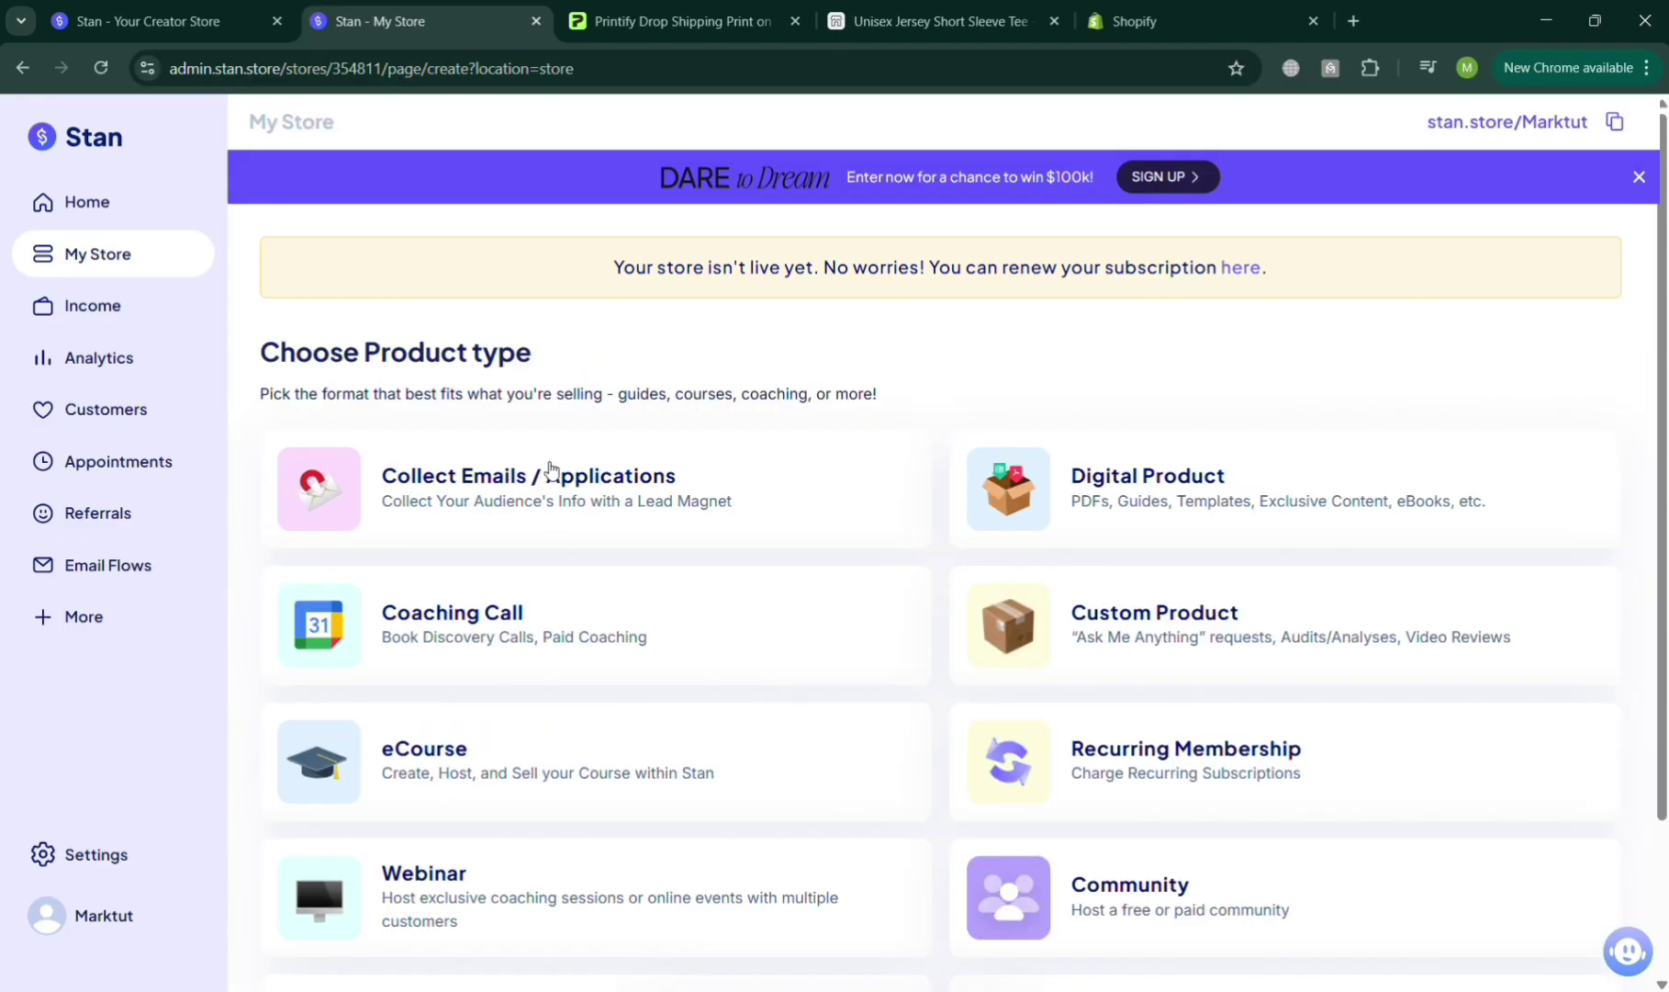
Step: Choose URL / Media as the product type and set its style to Callout
scroll(715, 909, "down", 2)
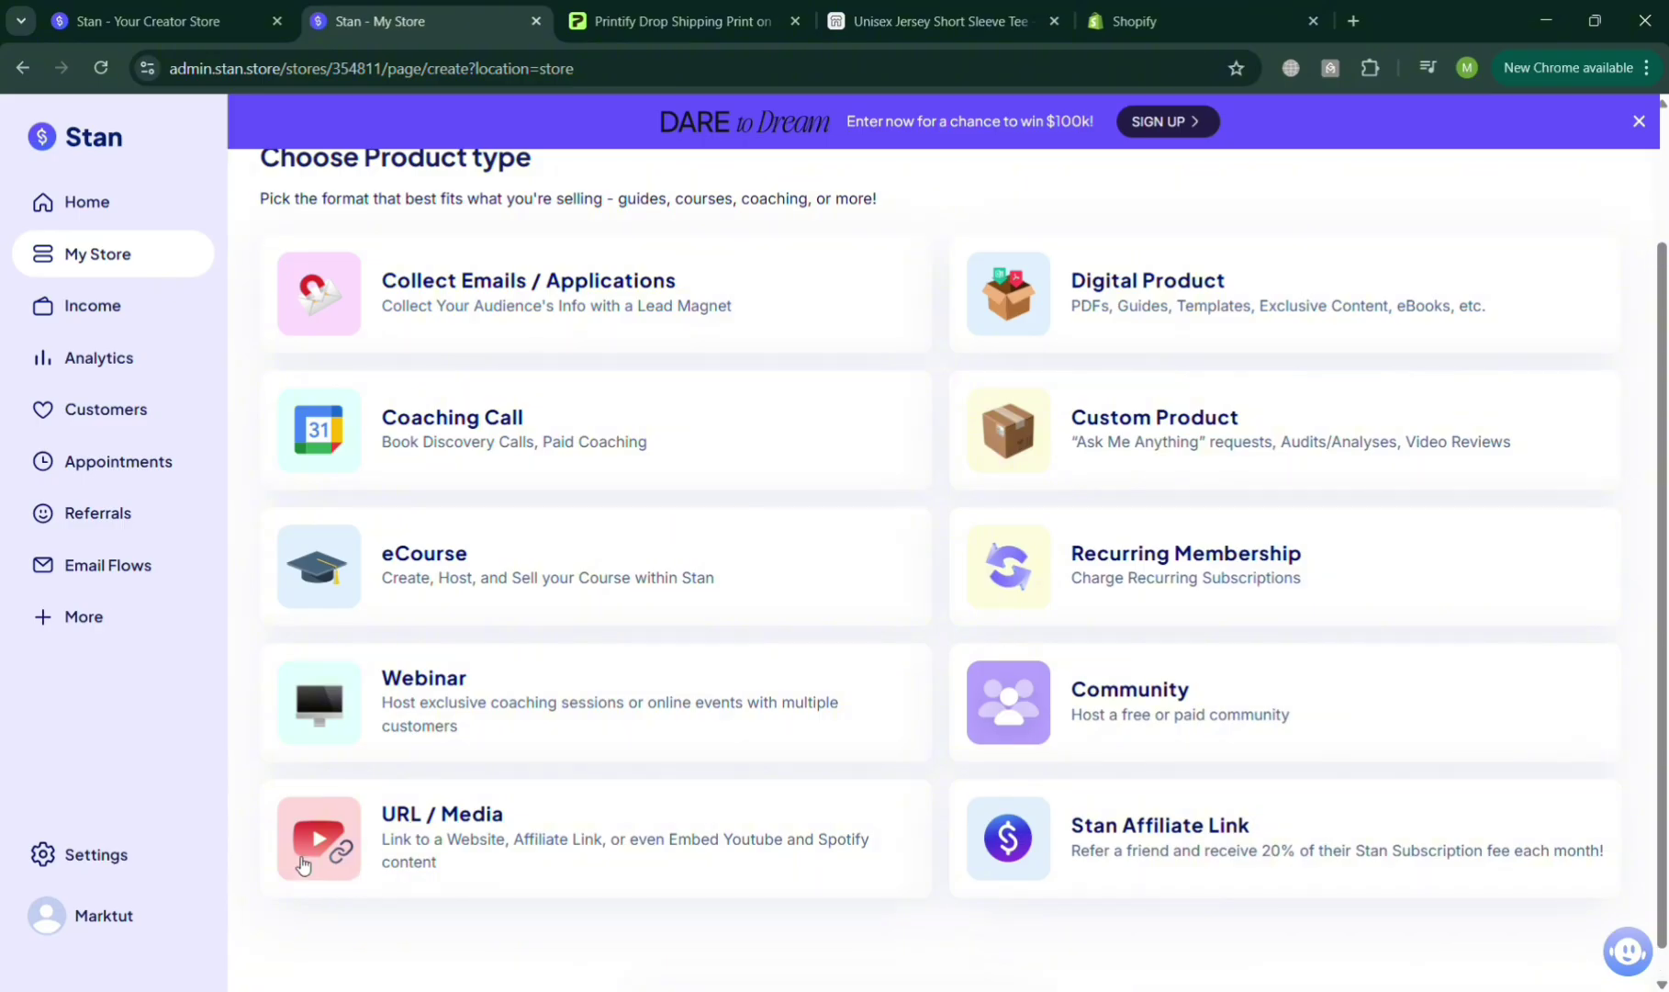
scroll(321, 850, "up", 2)
scroll(368, 817, "down", 2)
scroll(383, 320, "up", 2)
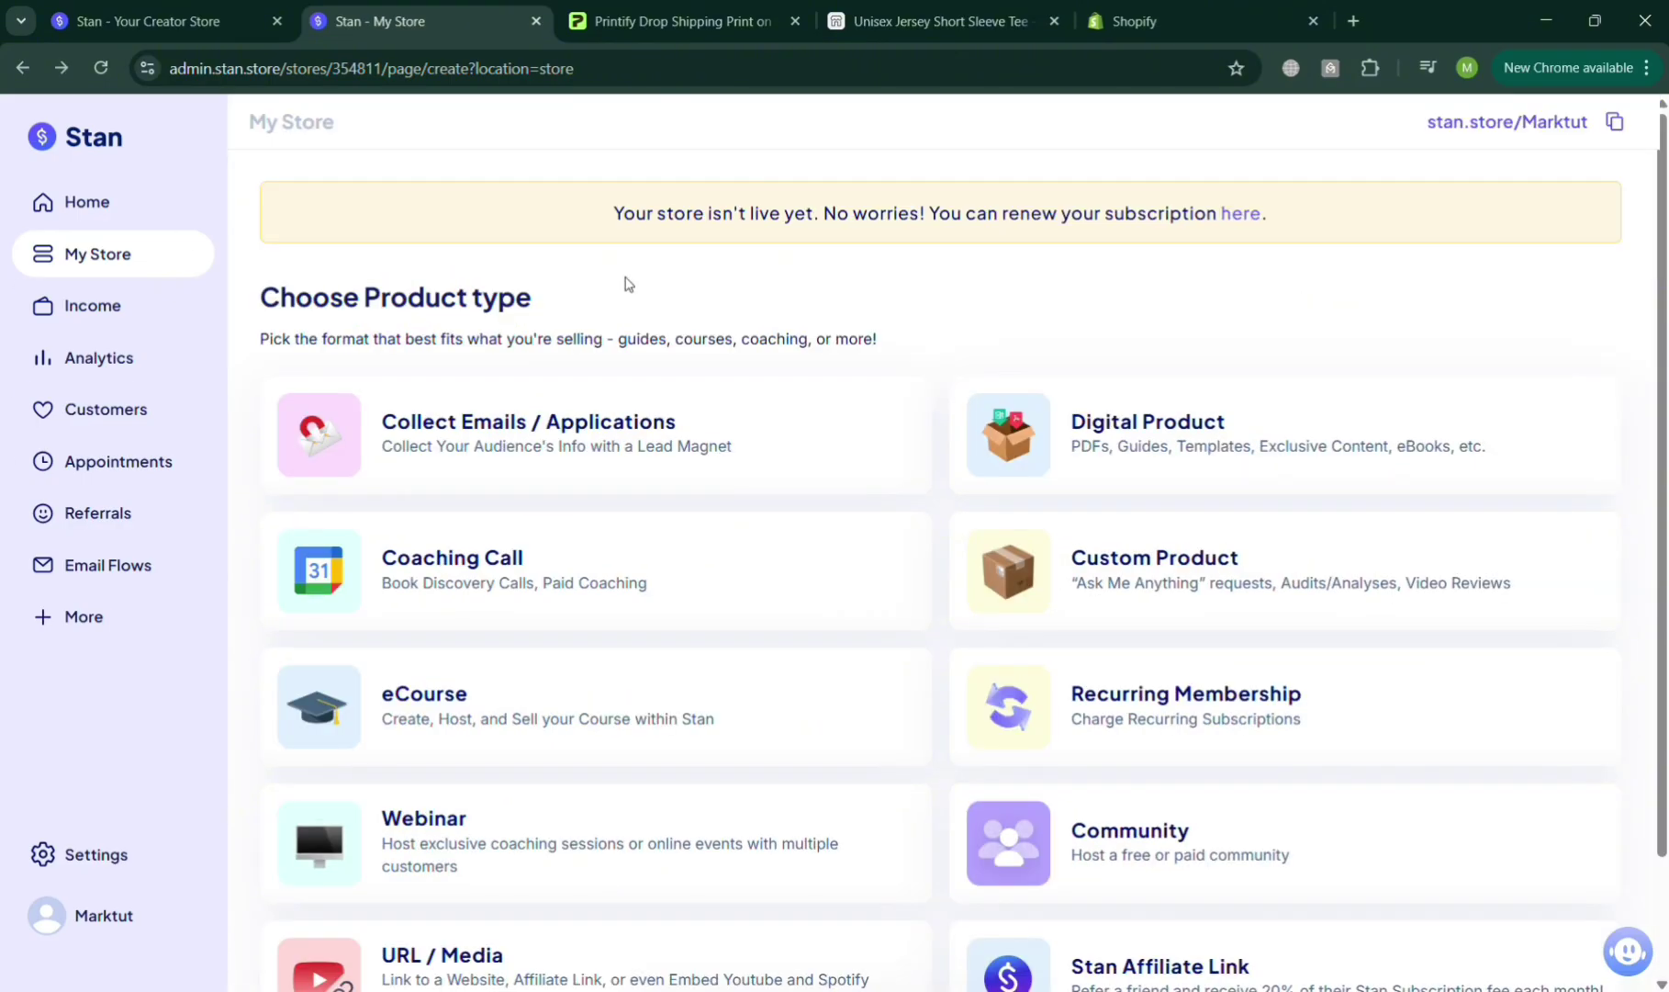
scroll(771, 501, "down", 2)
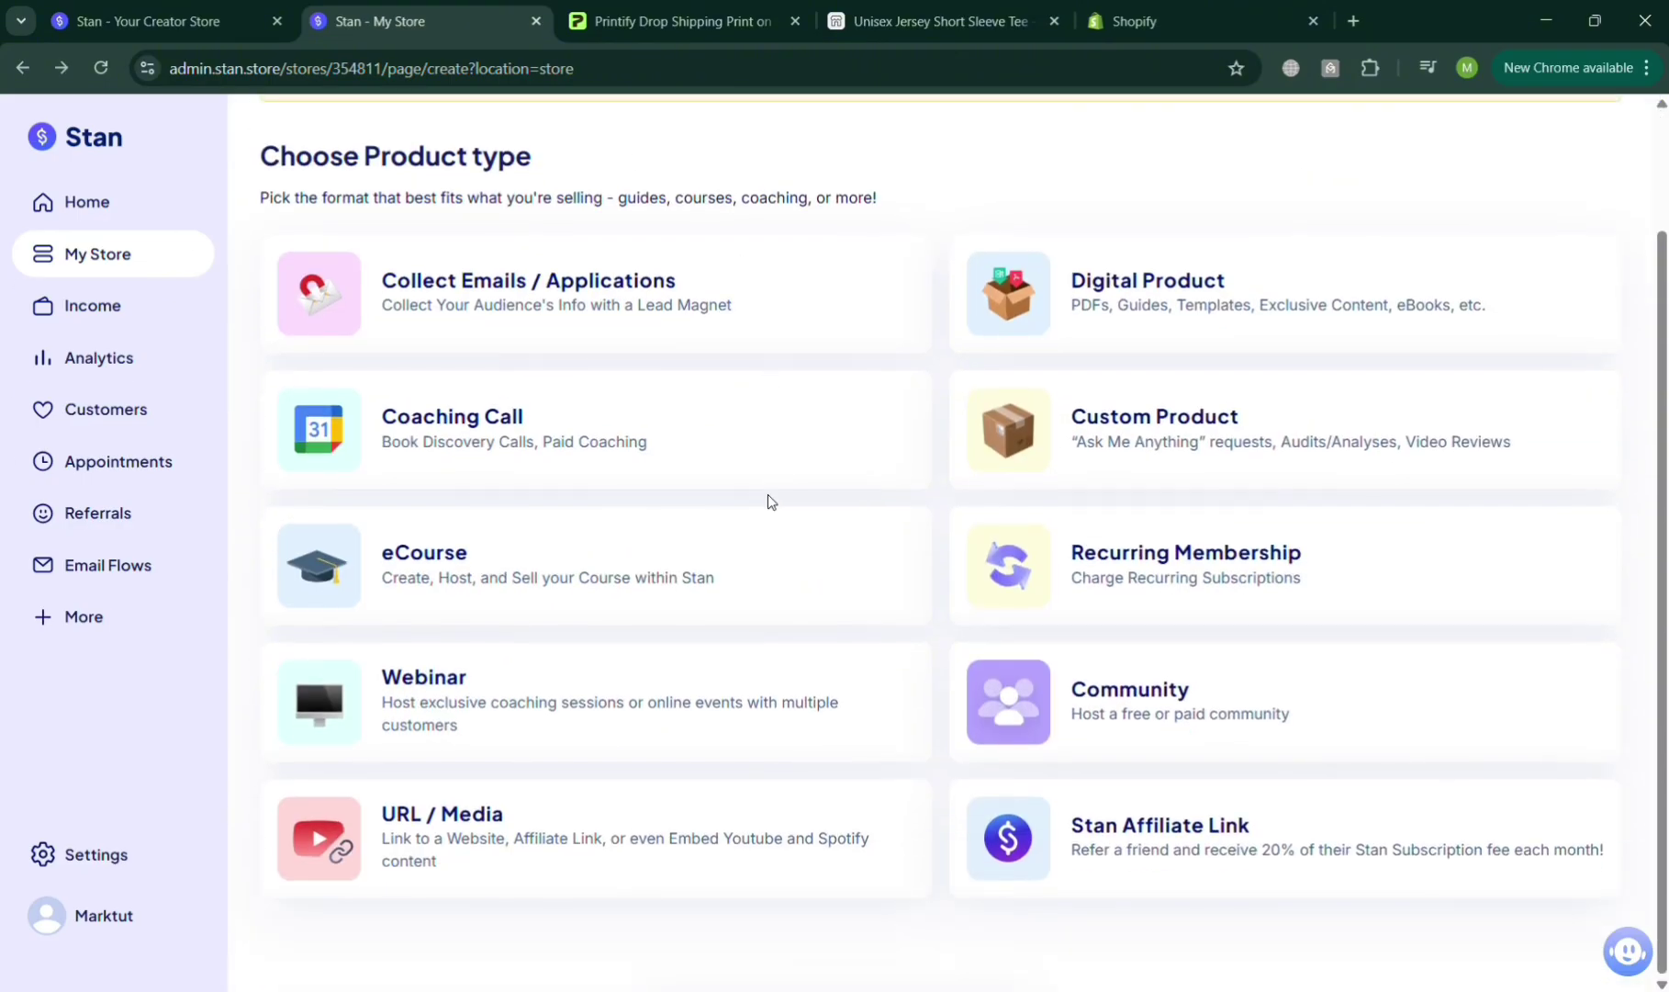
left_click(496, 828)
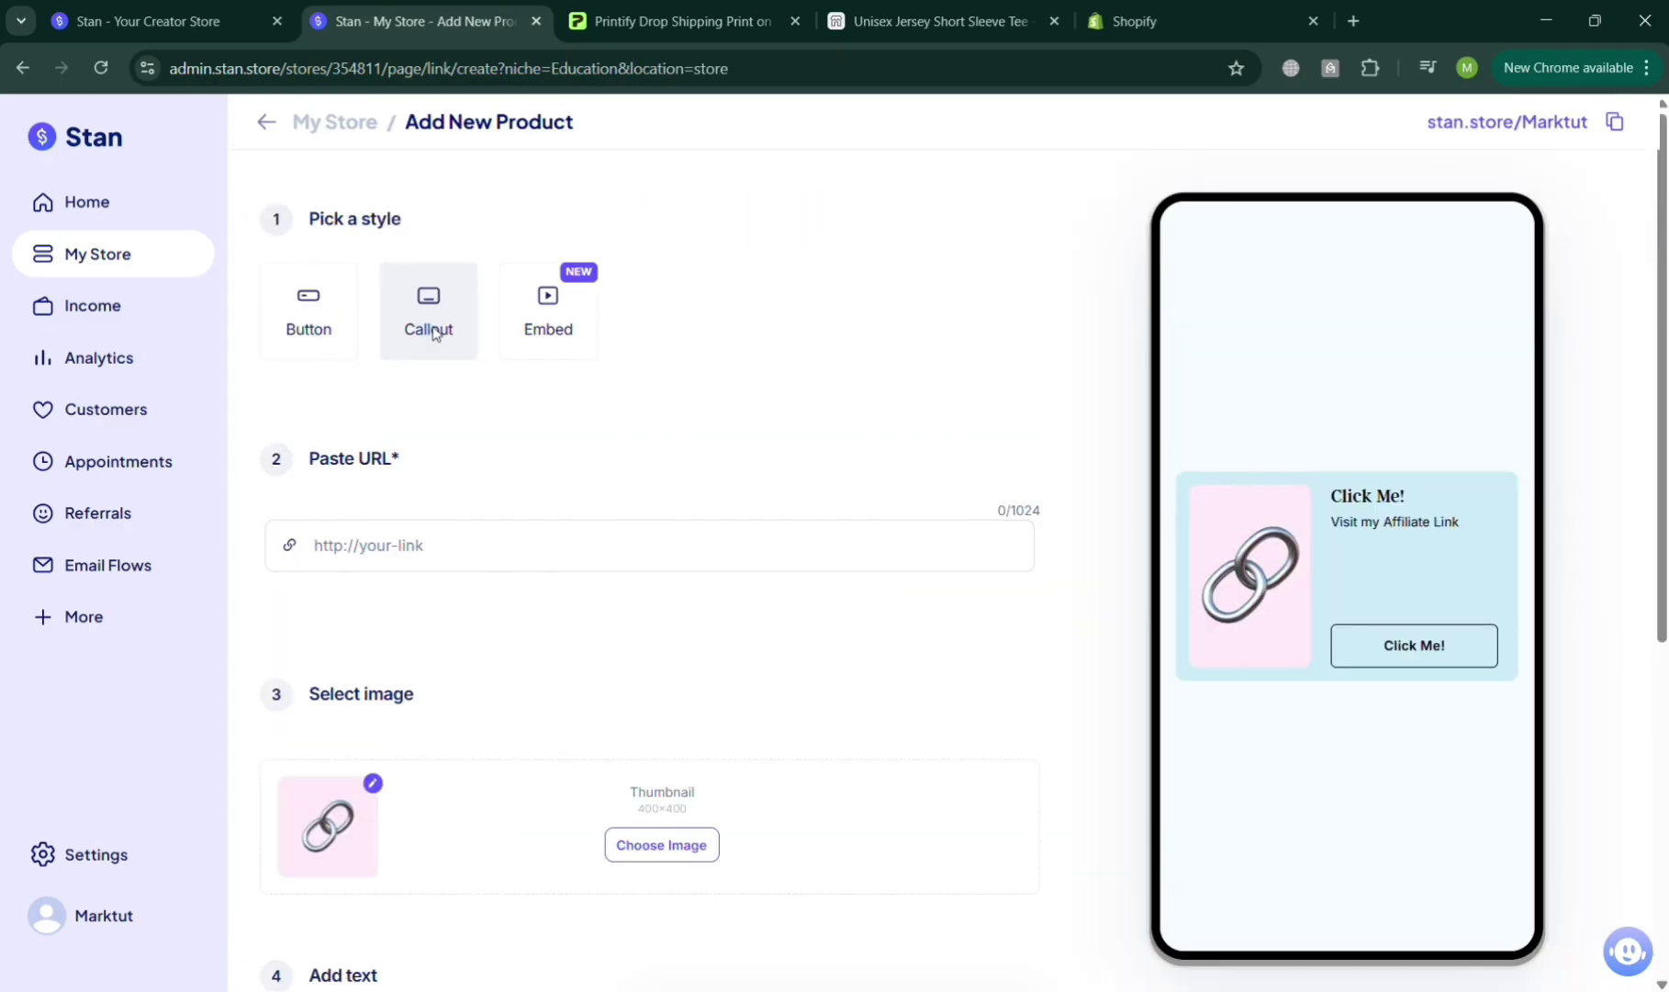
left_click(325, 338)
left_click(401, 324)
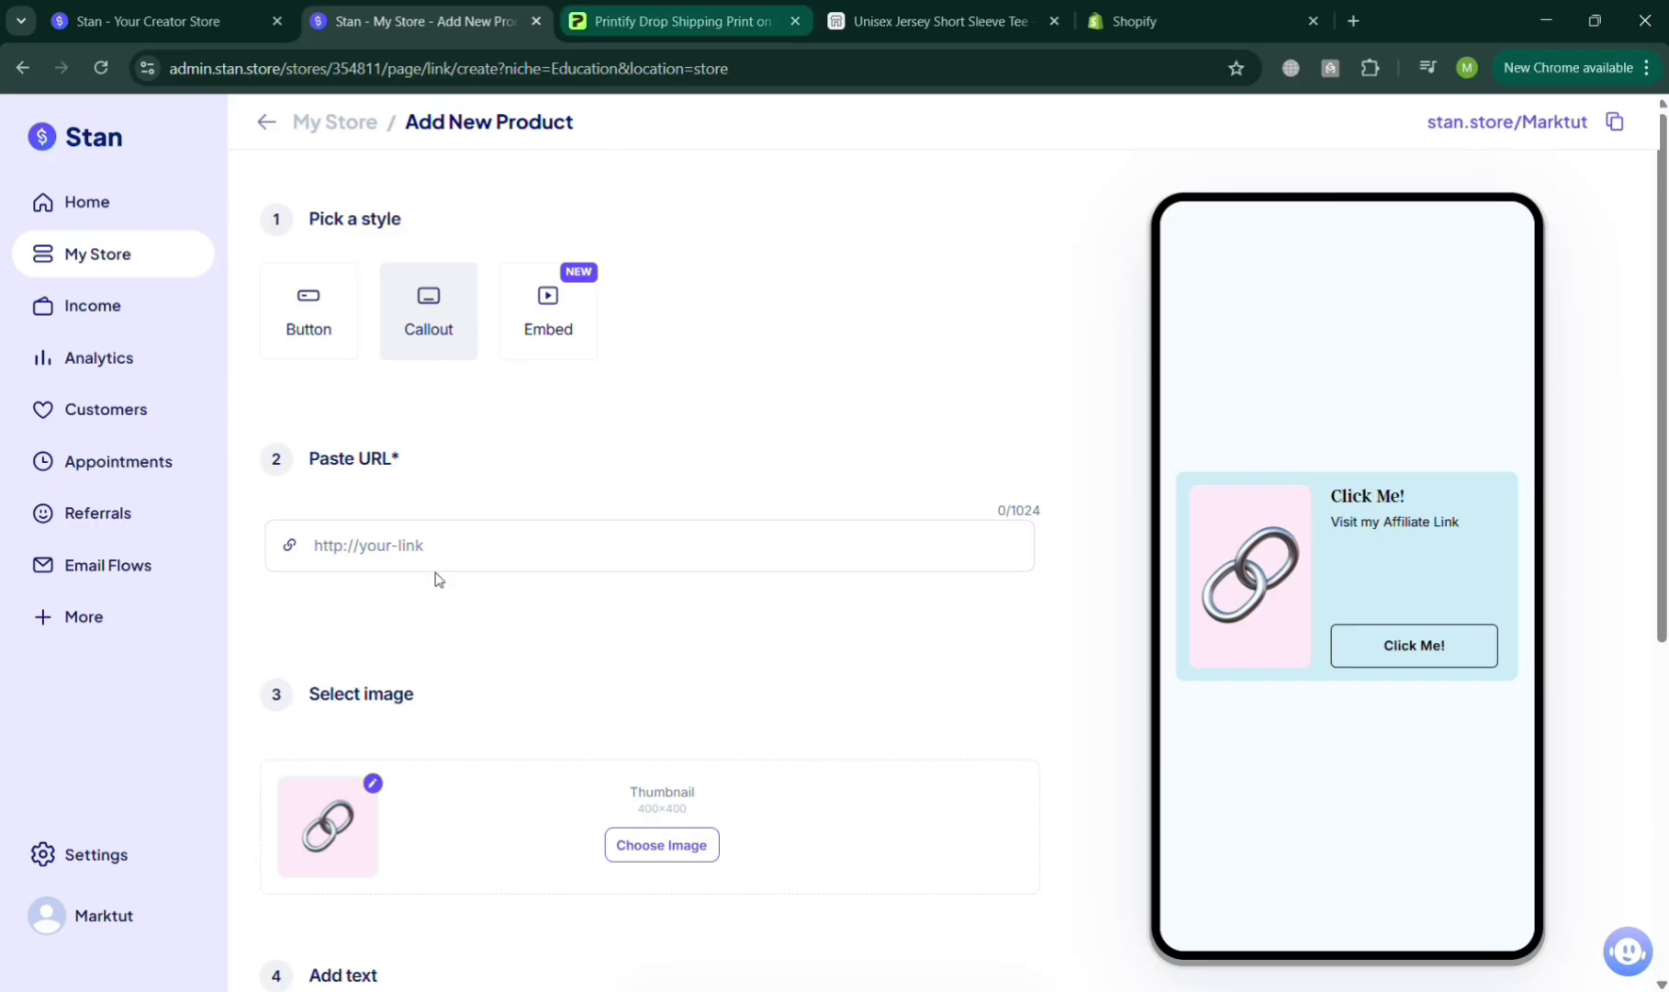
Step: Switch to Printify, go to My products and open the further actions for the black bear-print Unisex Jersey Short Sleeve Tee
left_click(698, 7)
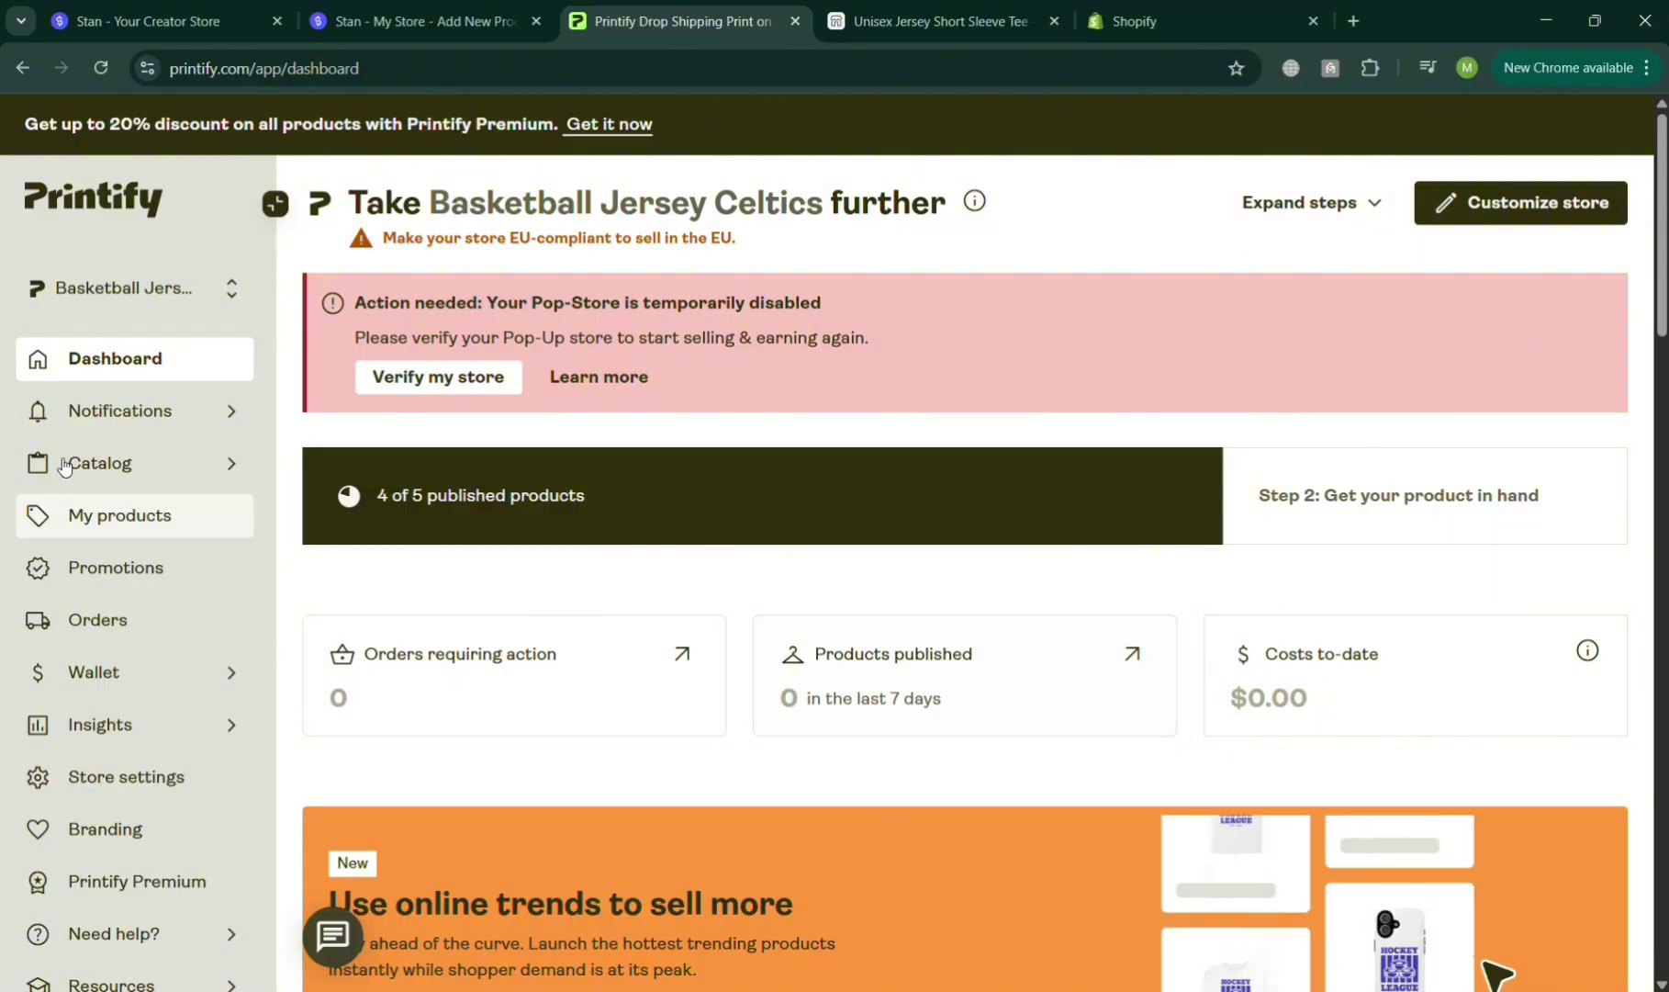
left_click(1159, 16)
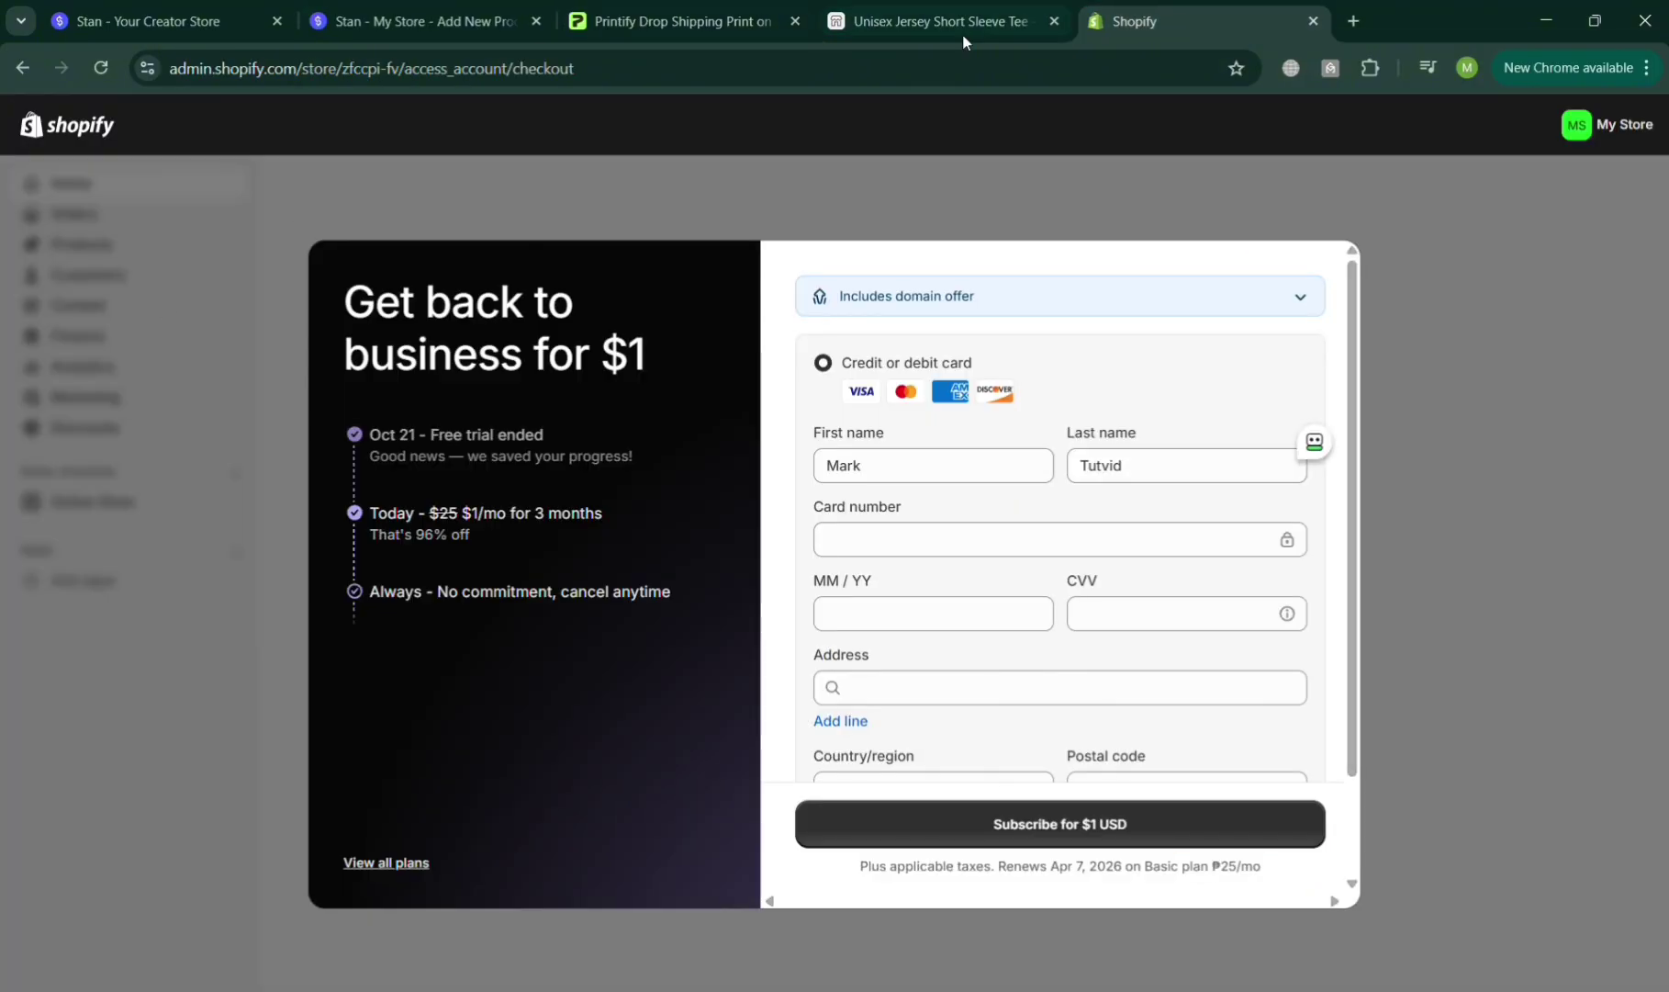
left_click(744, 7)
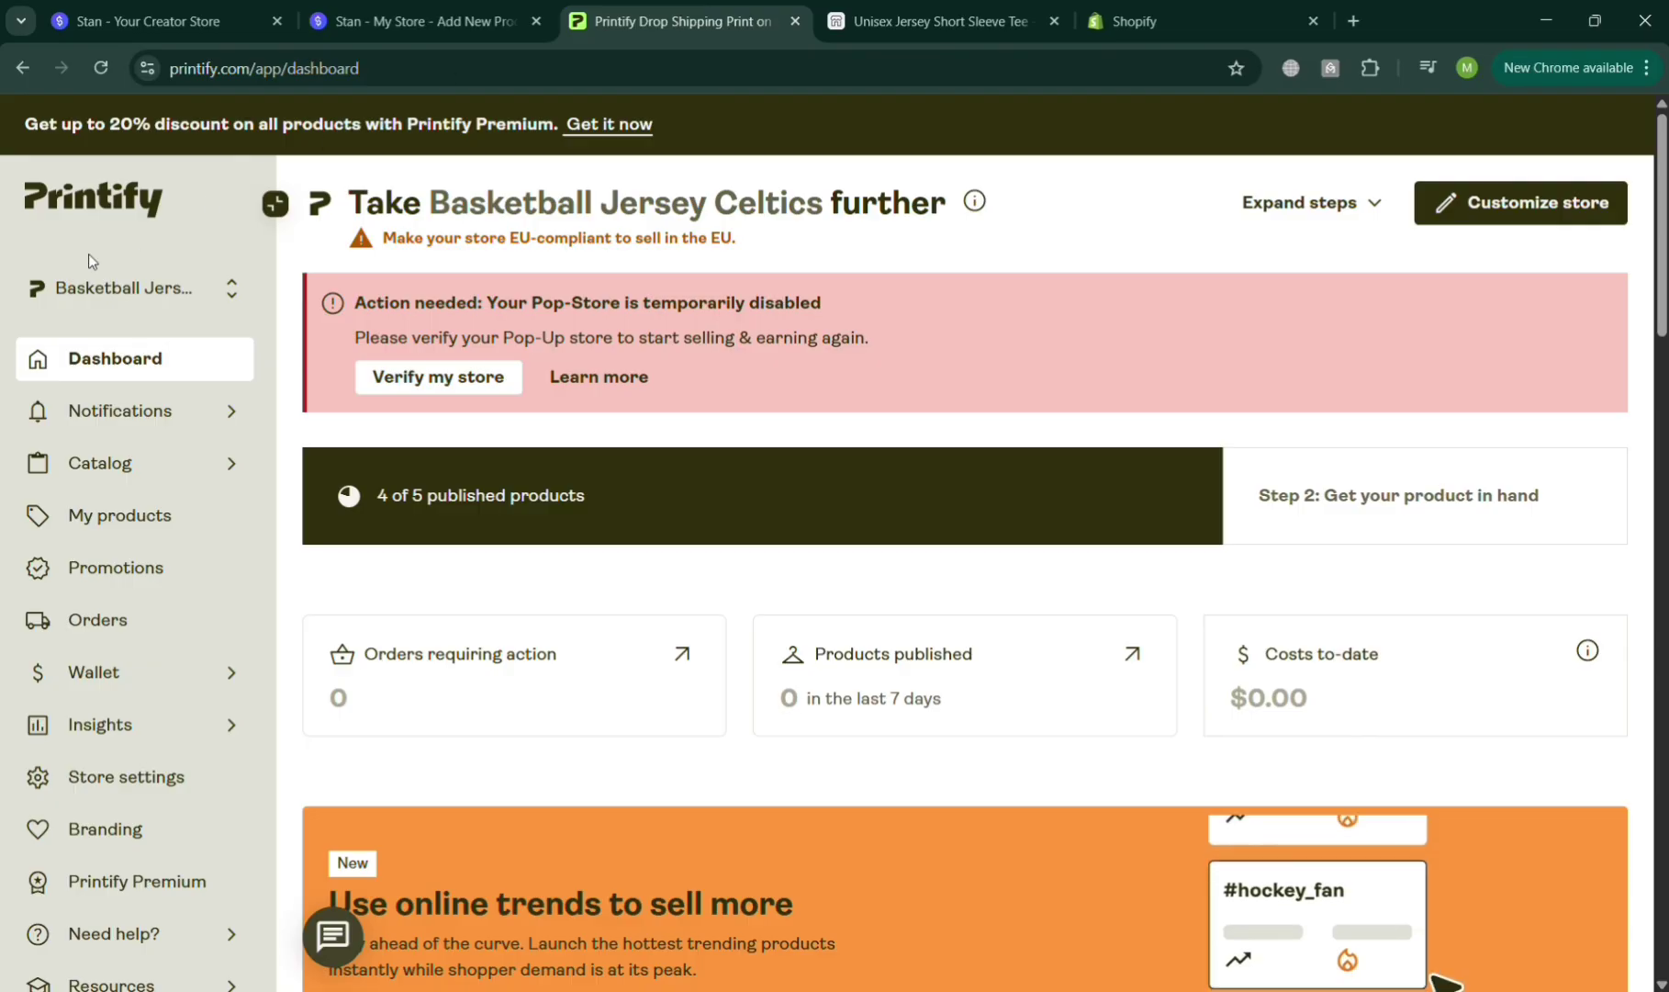
left_click(158, 518)
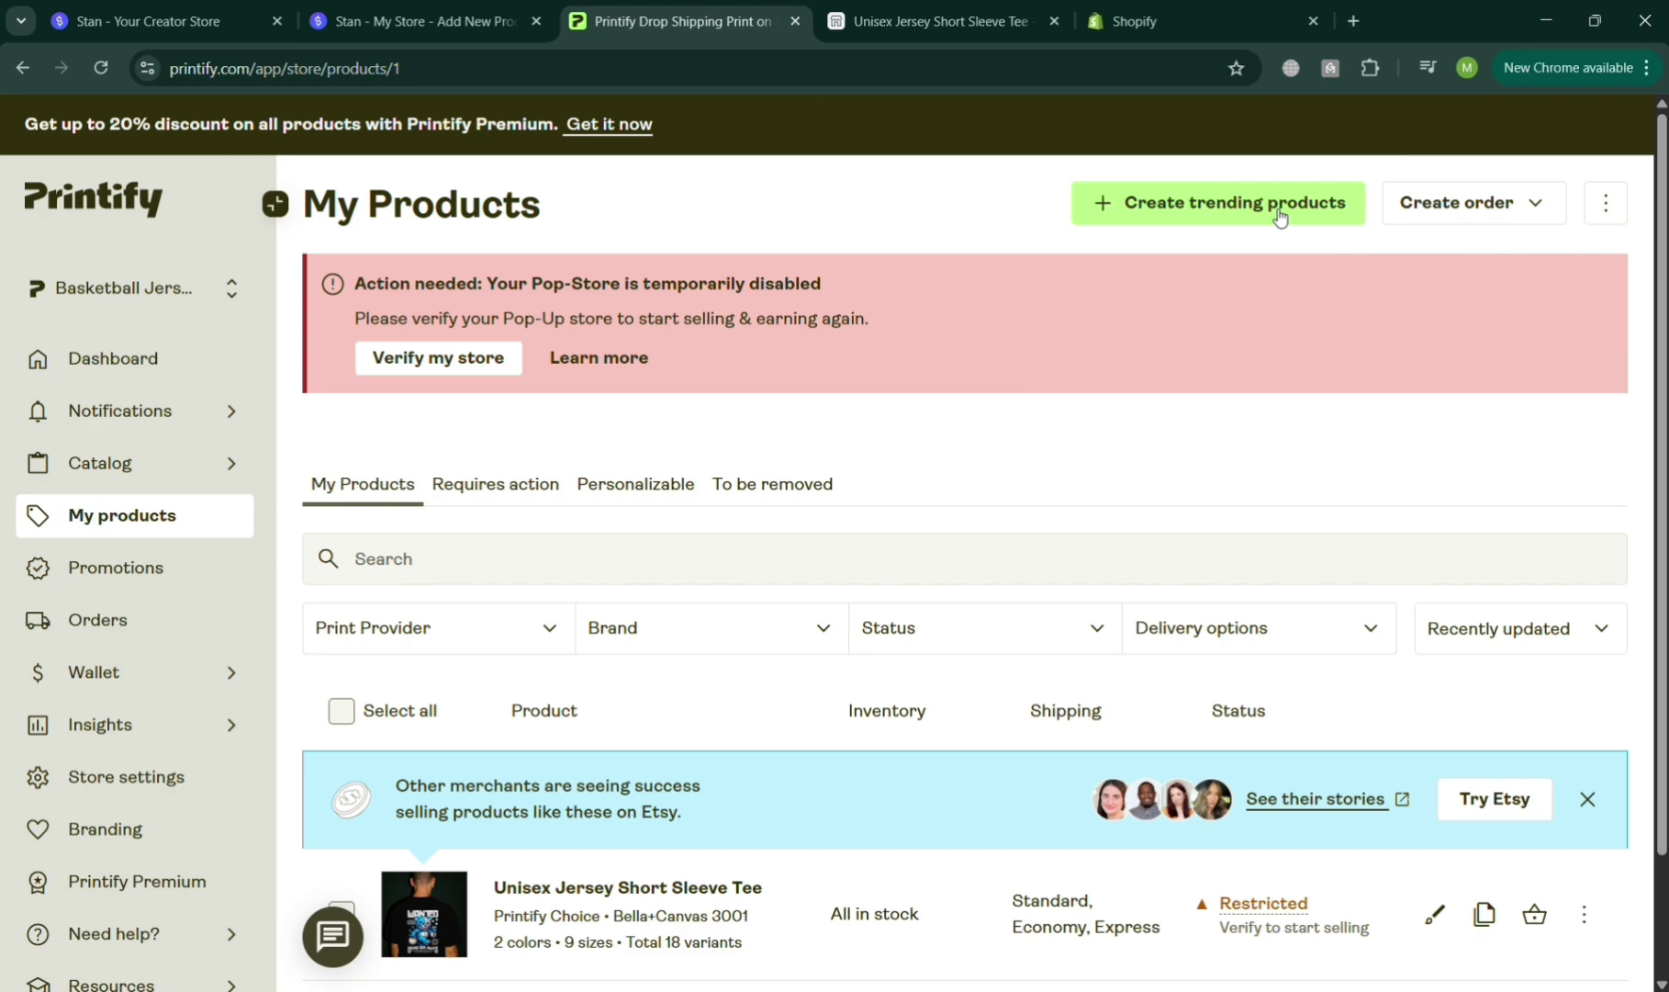
scroll(1296, 820, "down", 2)
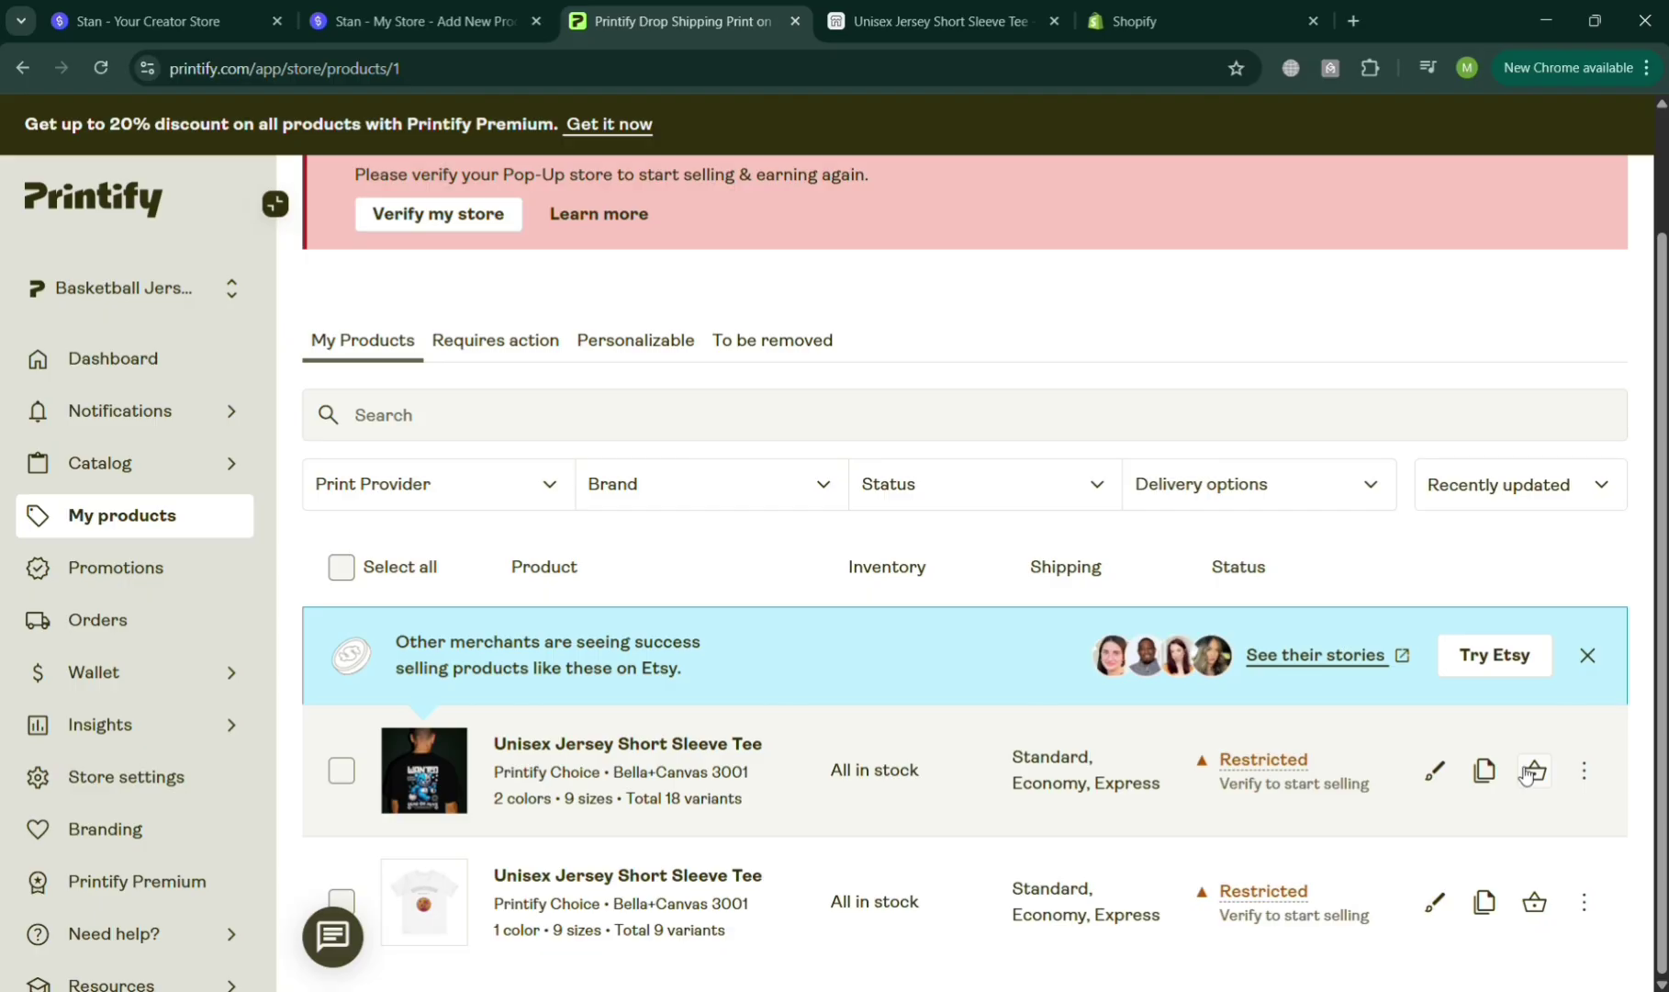
left_click(1584, 770)
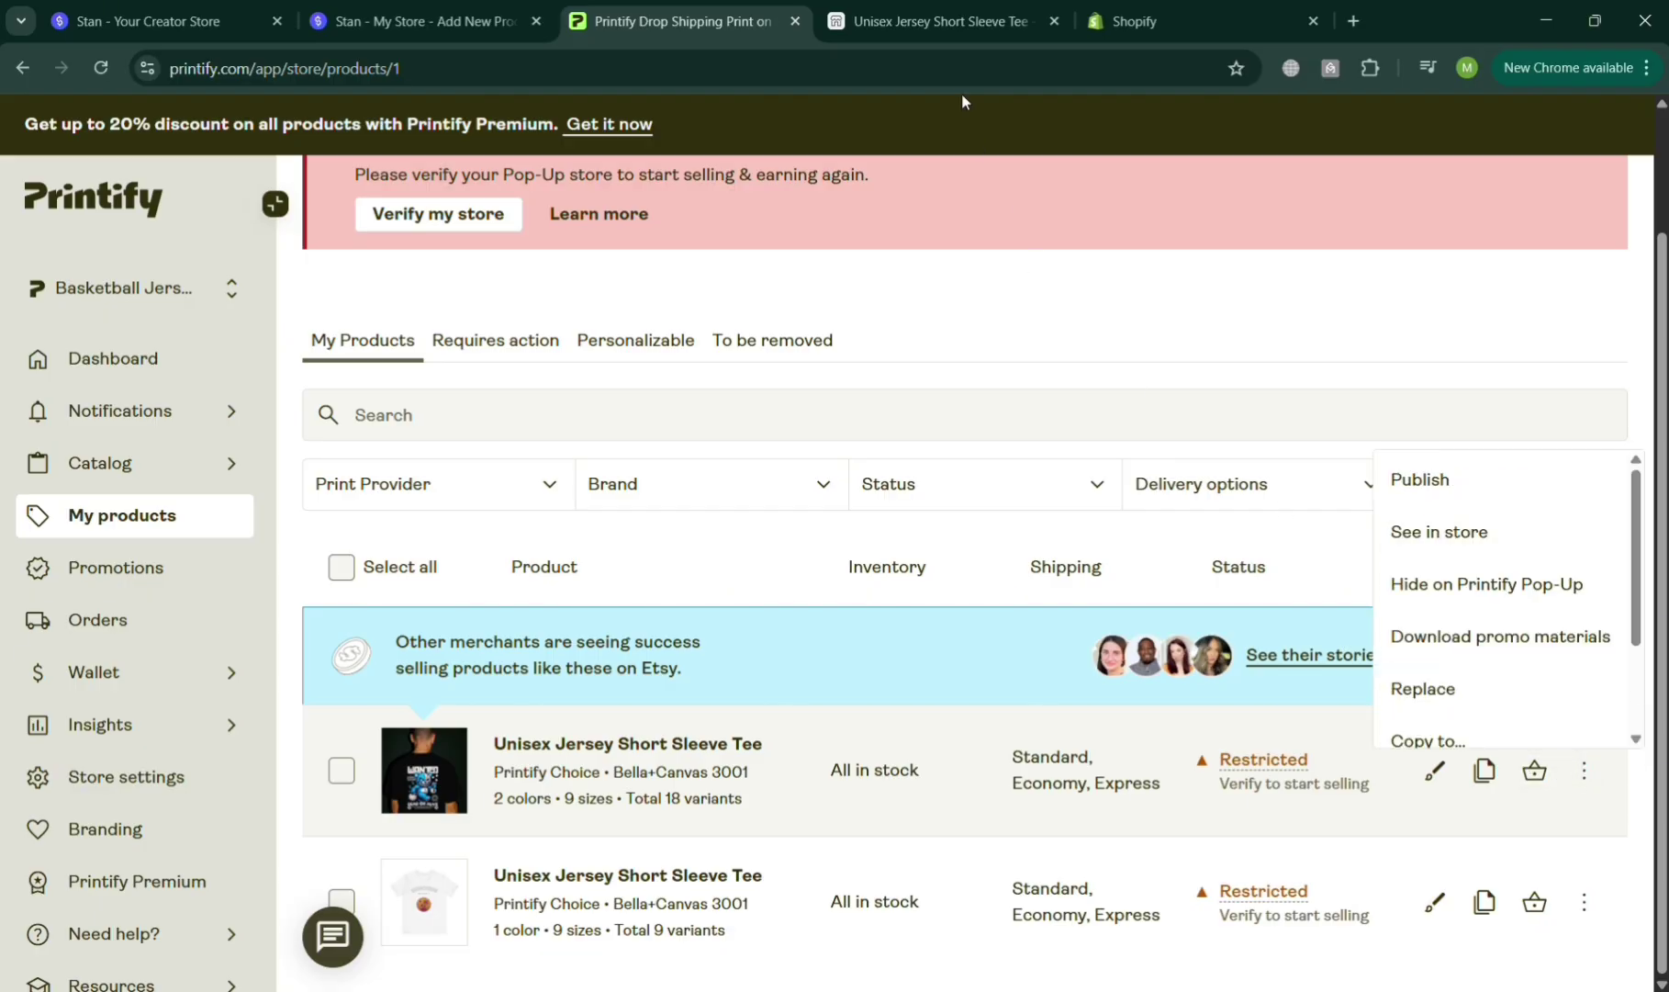
Step: Copy the bear tee's web address from its Printify store page and paste it as the new Stan product's URL
left_click(946, 22)
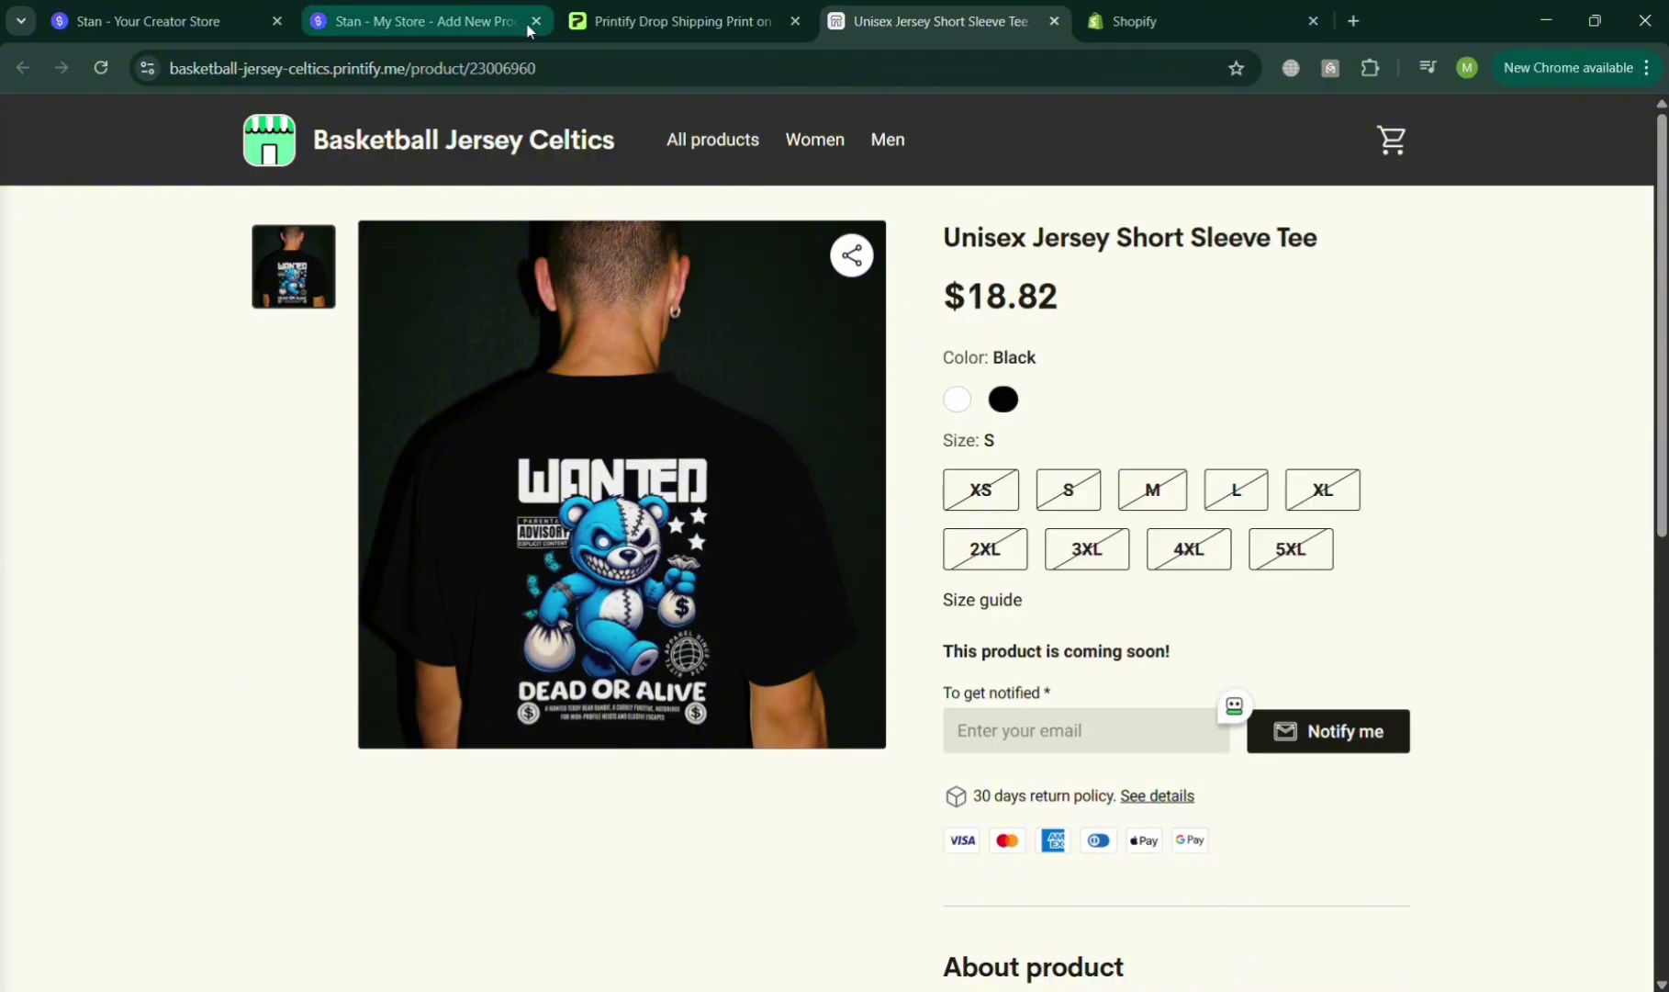
left_click(550, 68)
key("ctrl+c")
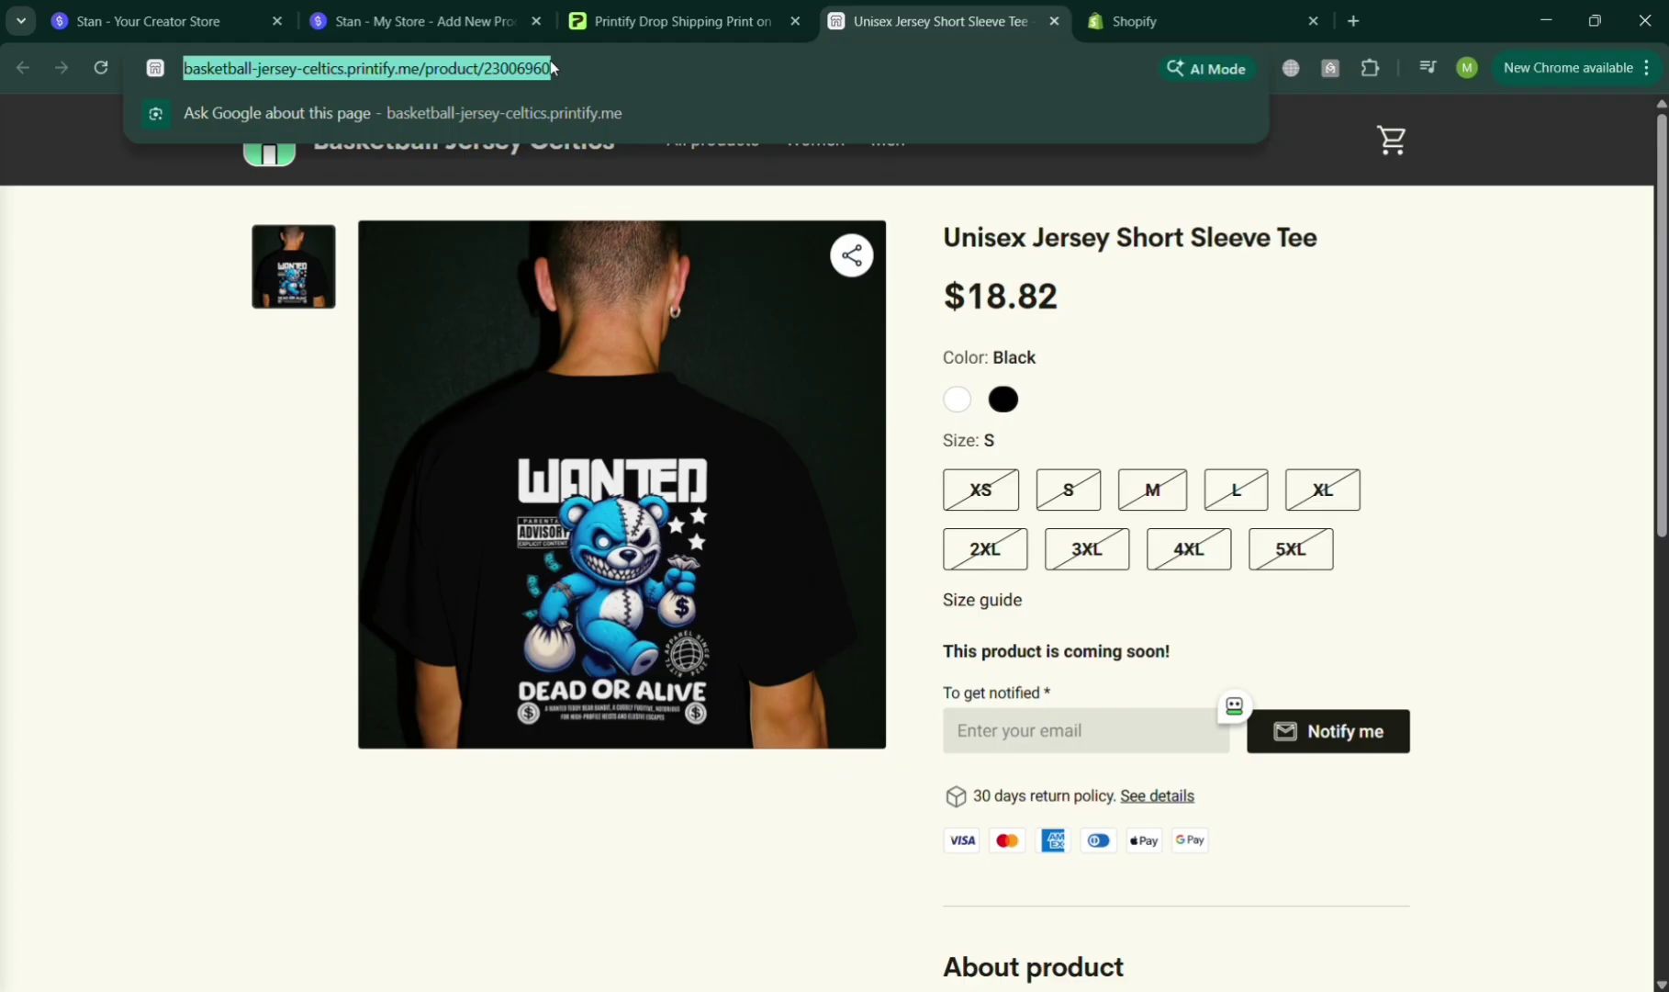
left_click(505, 13)
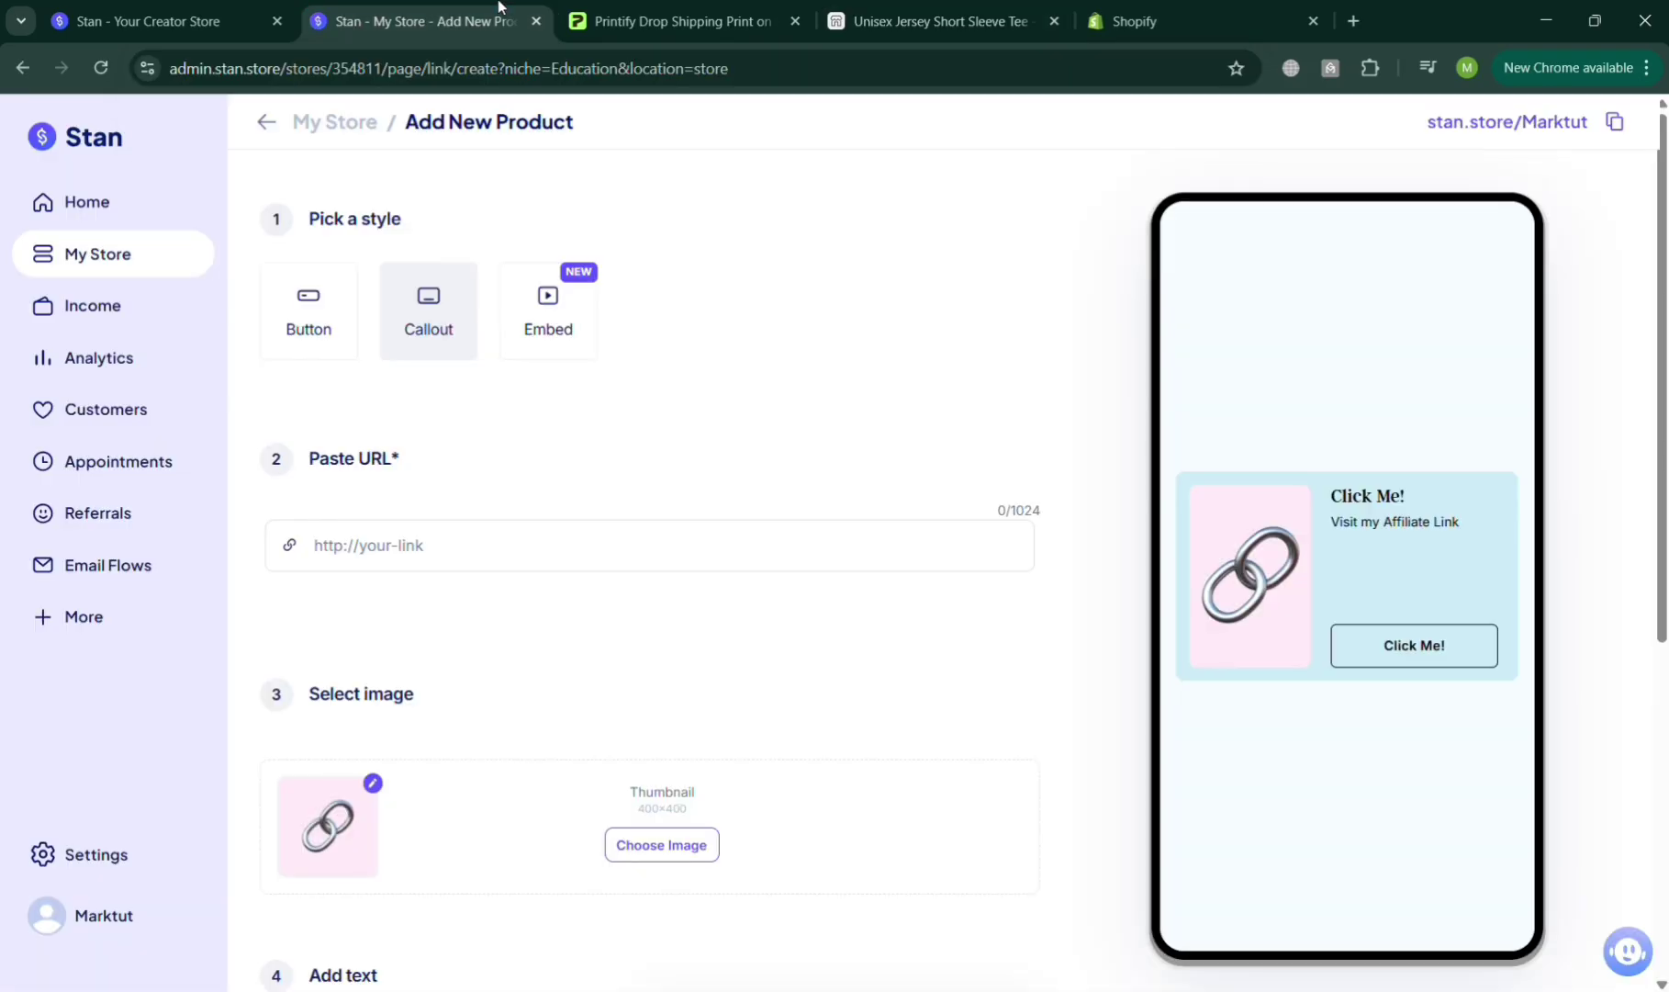
left_click(418, 560)
key("ctrl+v")
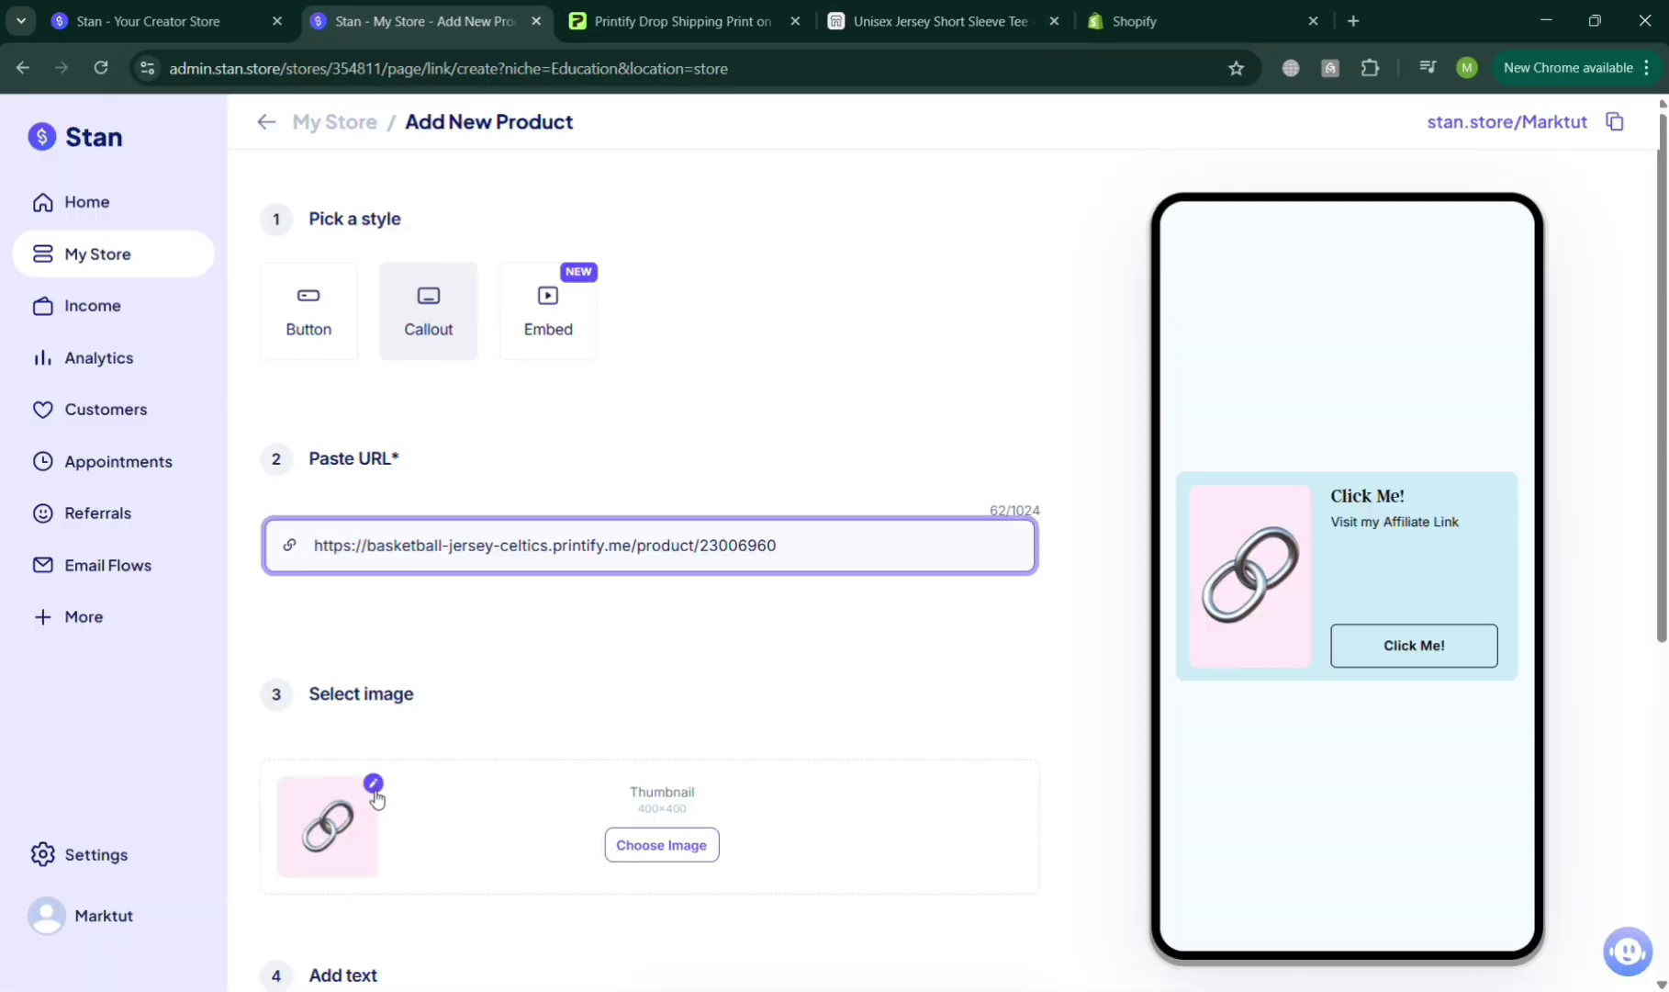
Step: Upload the Wanted bear artwork as the product thumbnail, zooming the crop out before accepting it
left_click(658, 845)
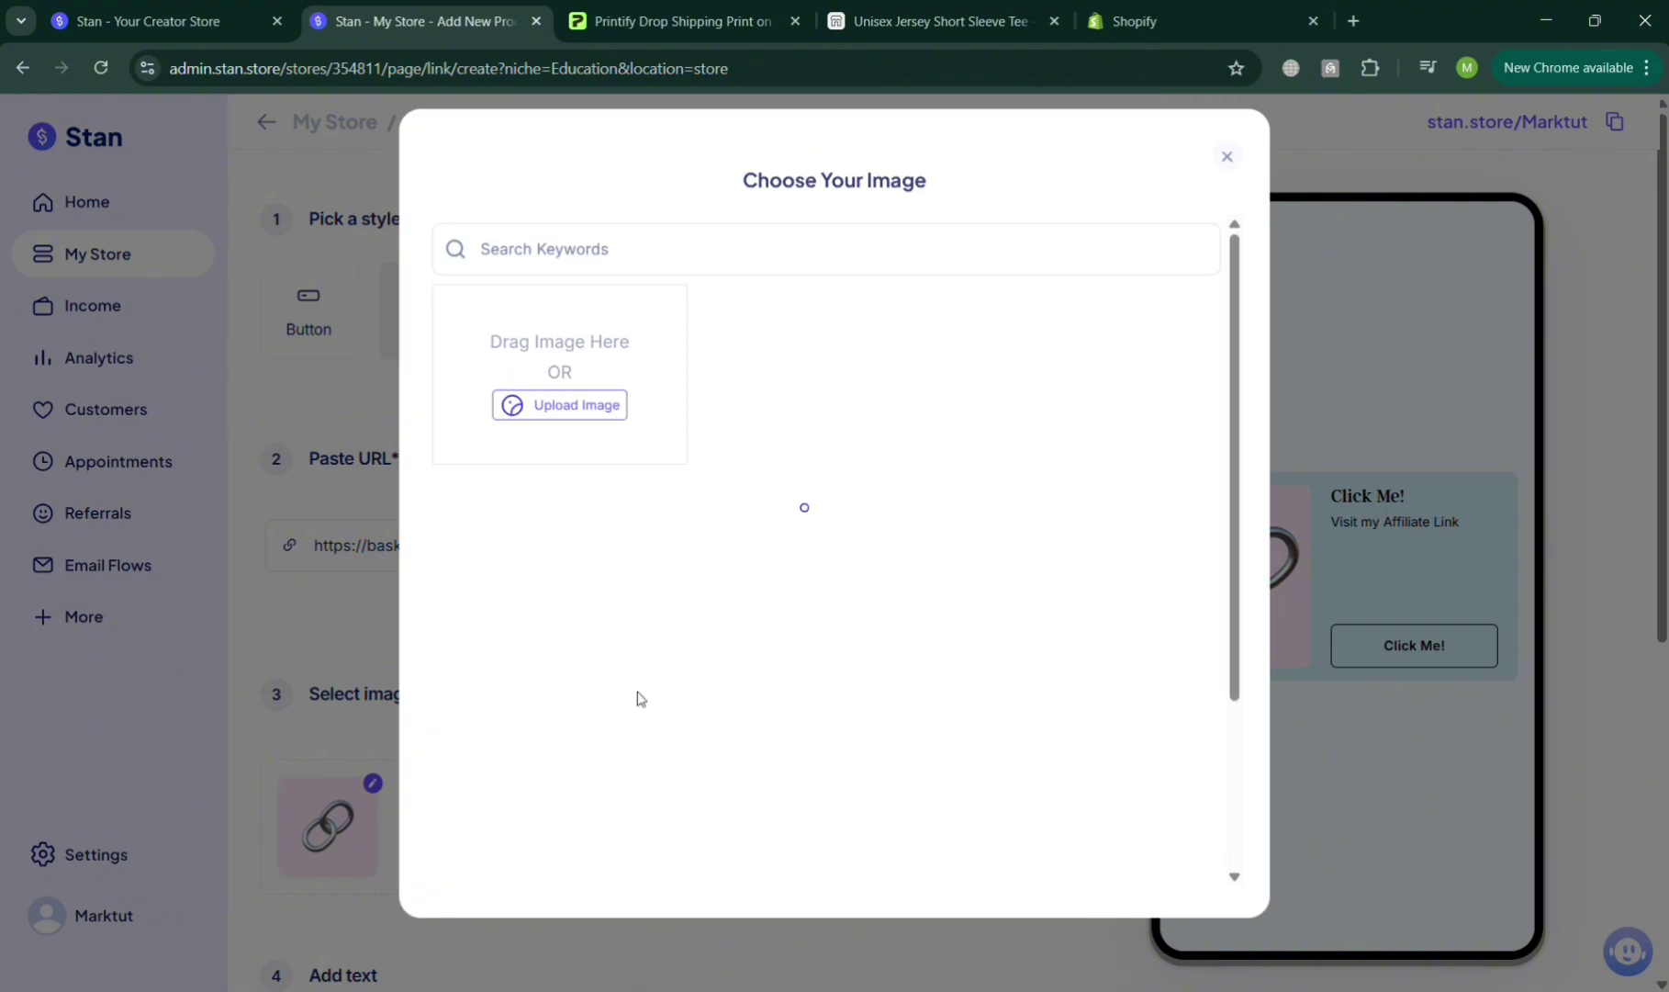
left_click(606, 406)
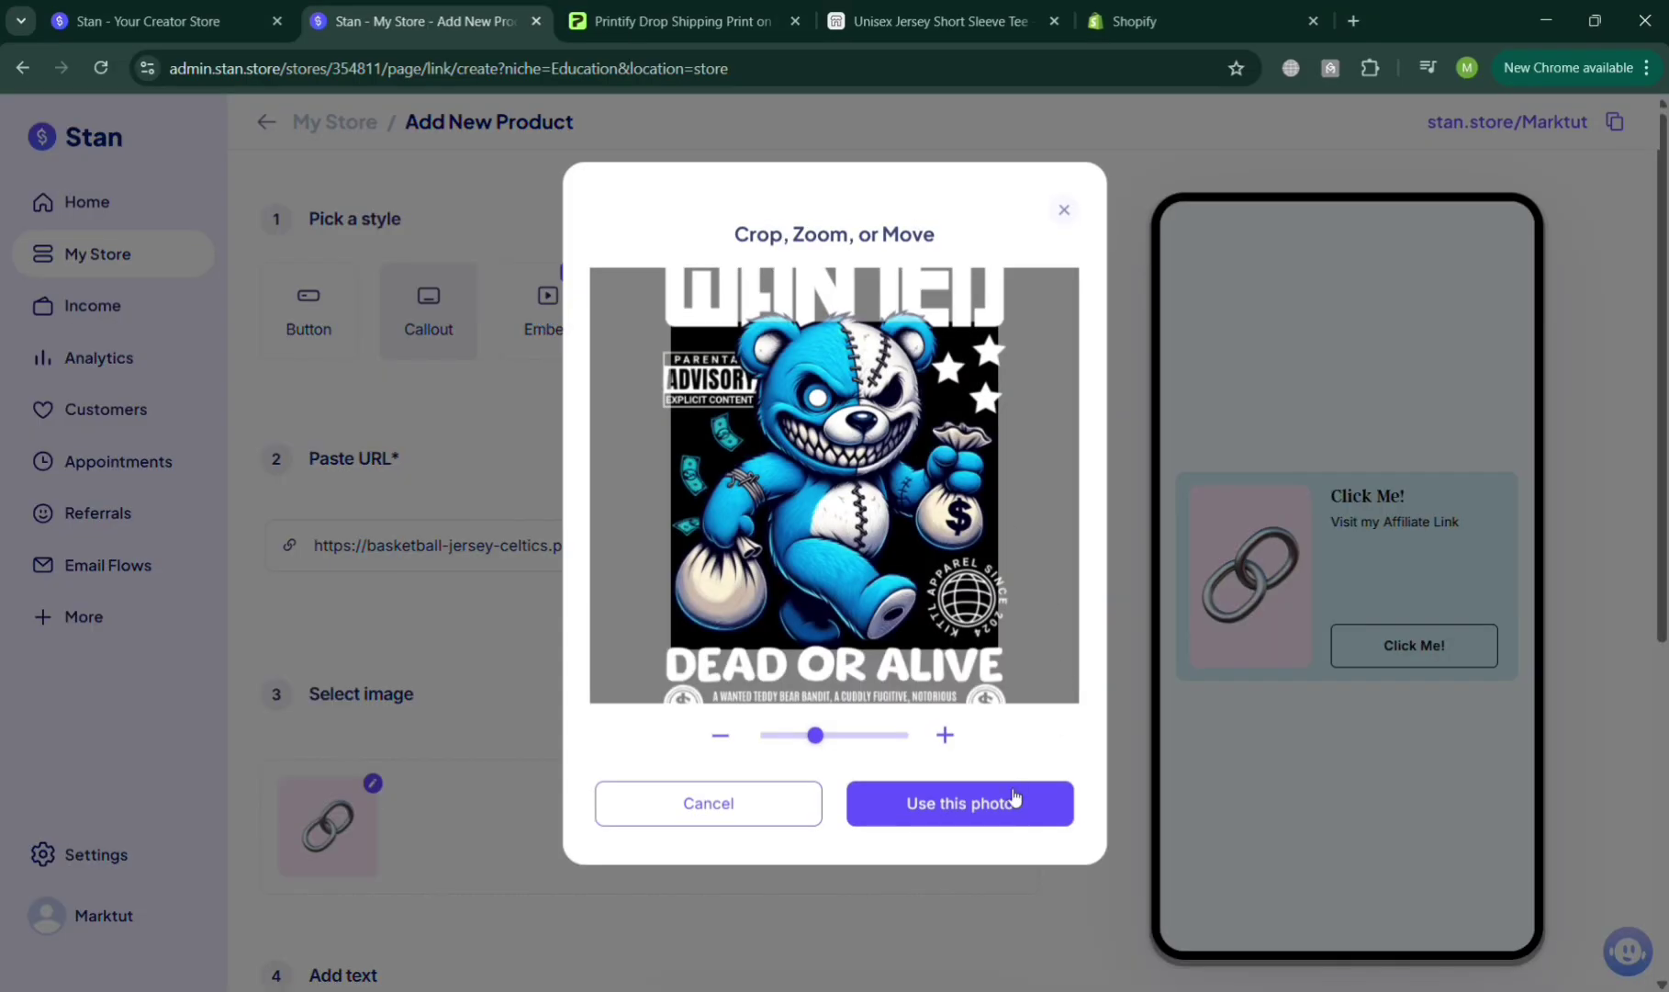
left_click_drag(816, 736, 732, 751)
left_click(931, 816)
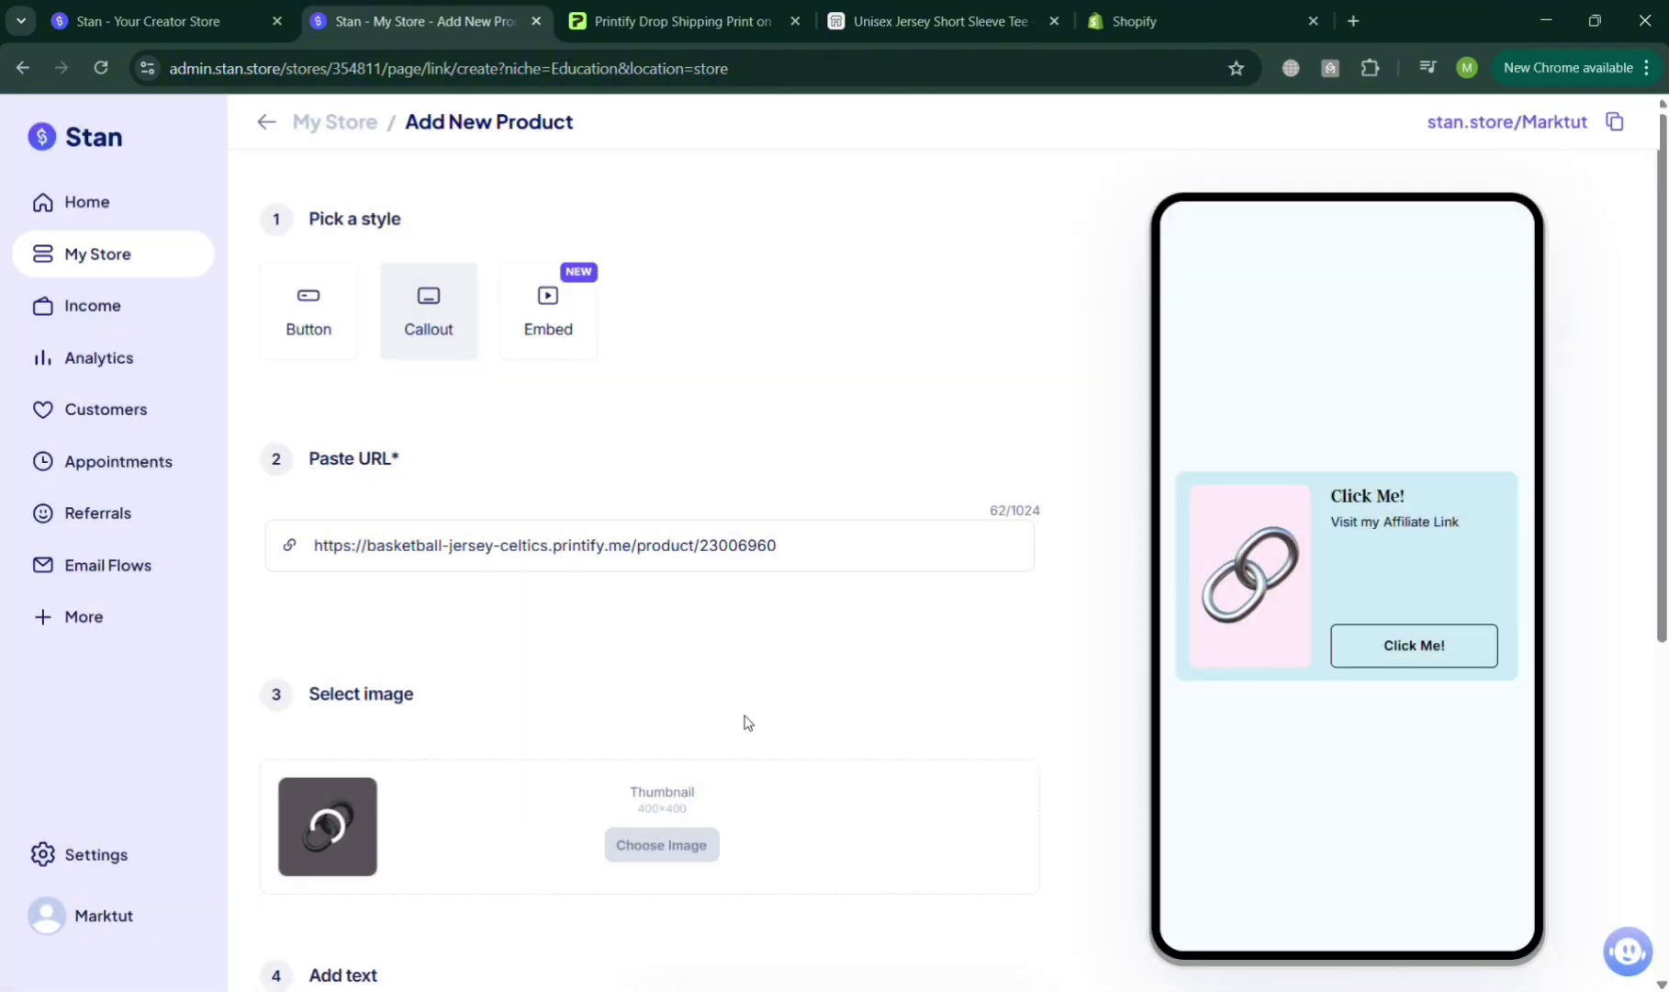
Step: Set the product's title to "Bear Dead or Alive Design Shirt"
scroll(746, 719, "down", 3)
left_click(530, 778)
key("ctrl+a")
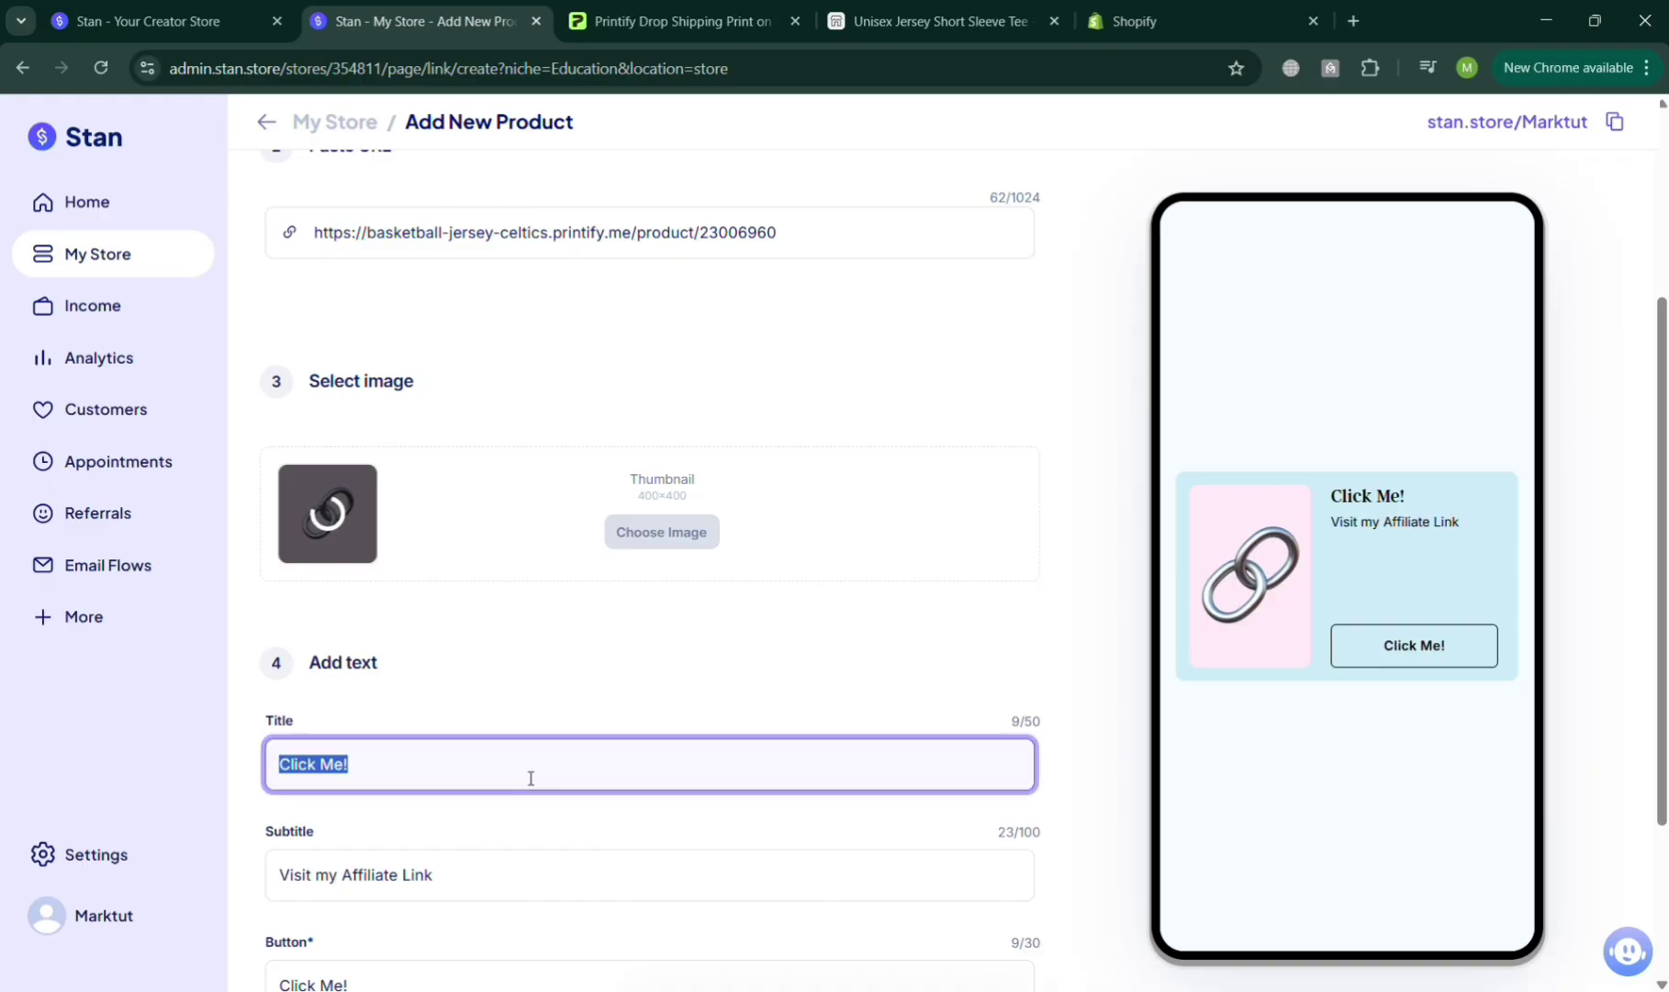
type("Bear")
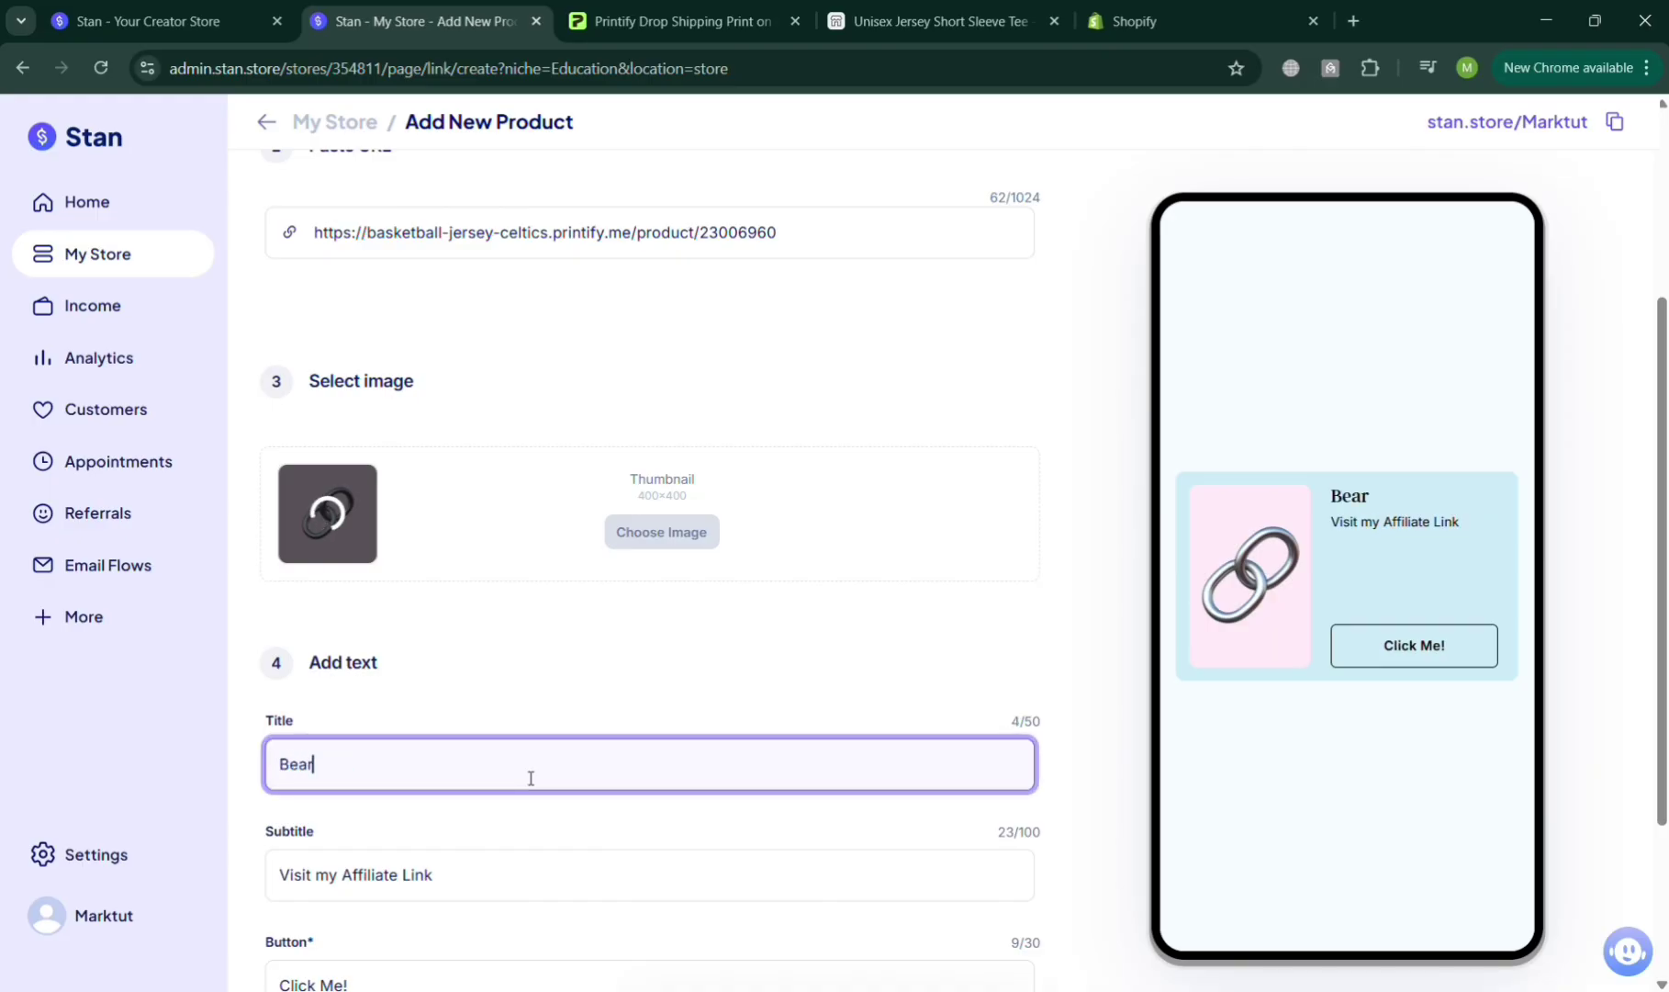
type(" Dead or Ali")
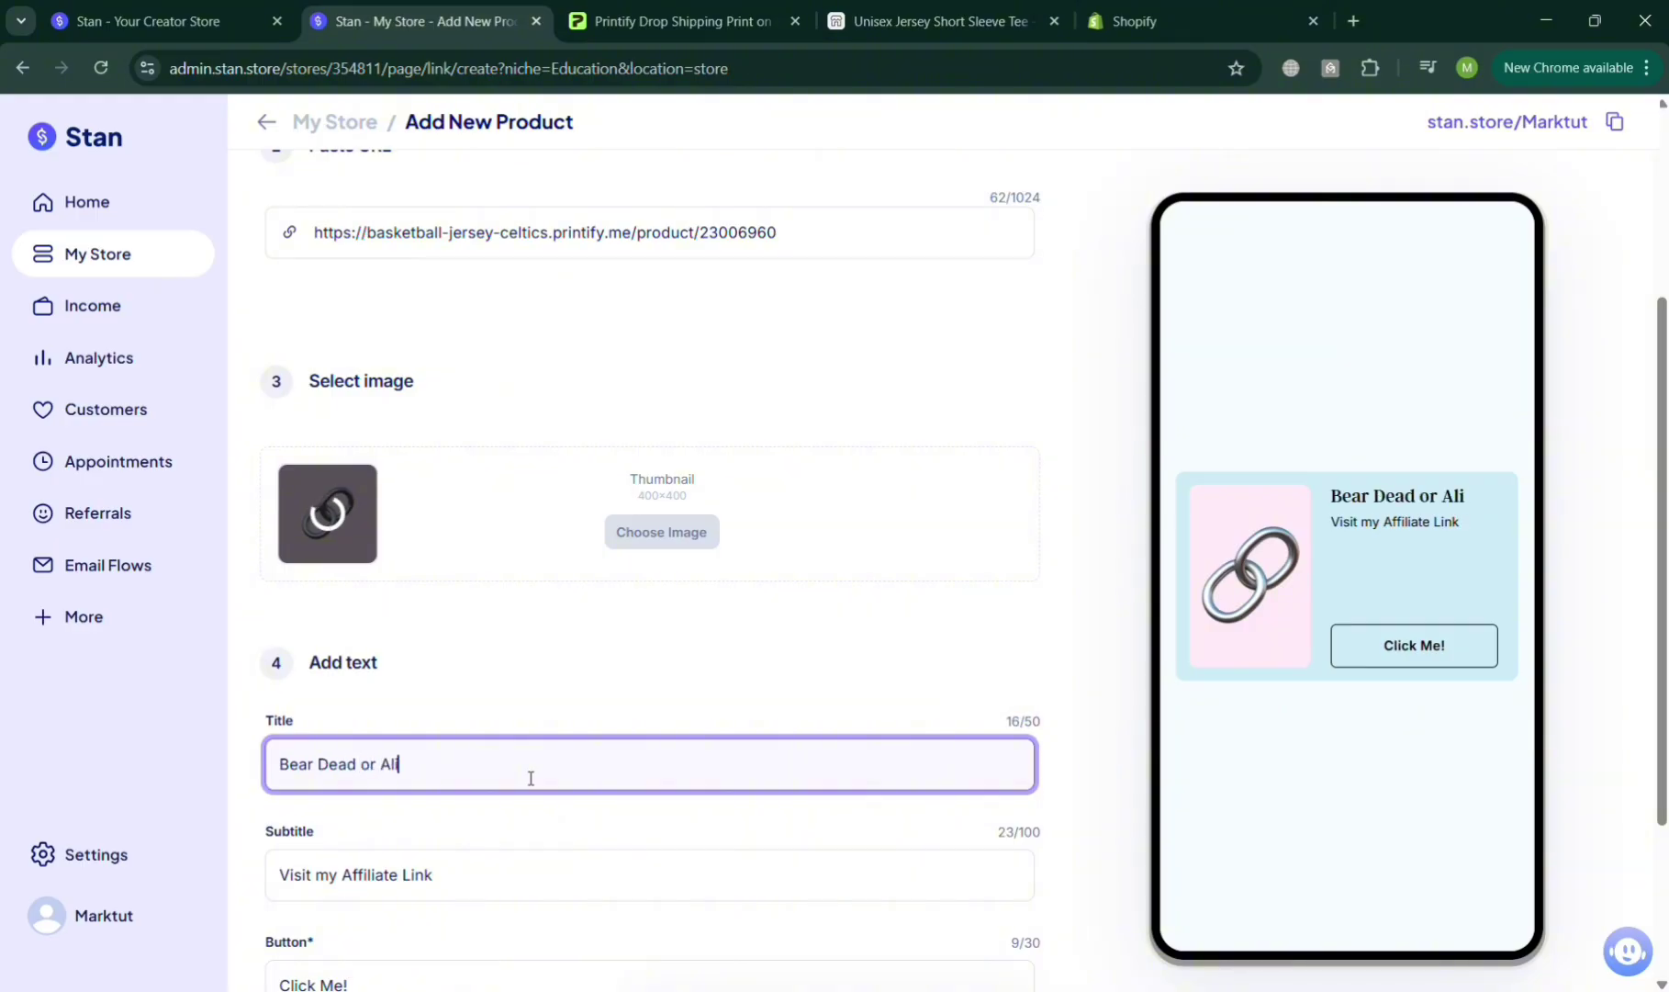
type("ve Desig")
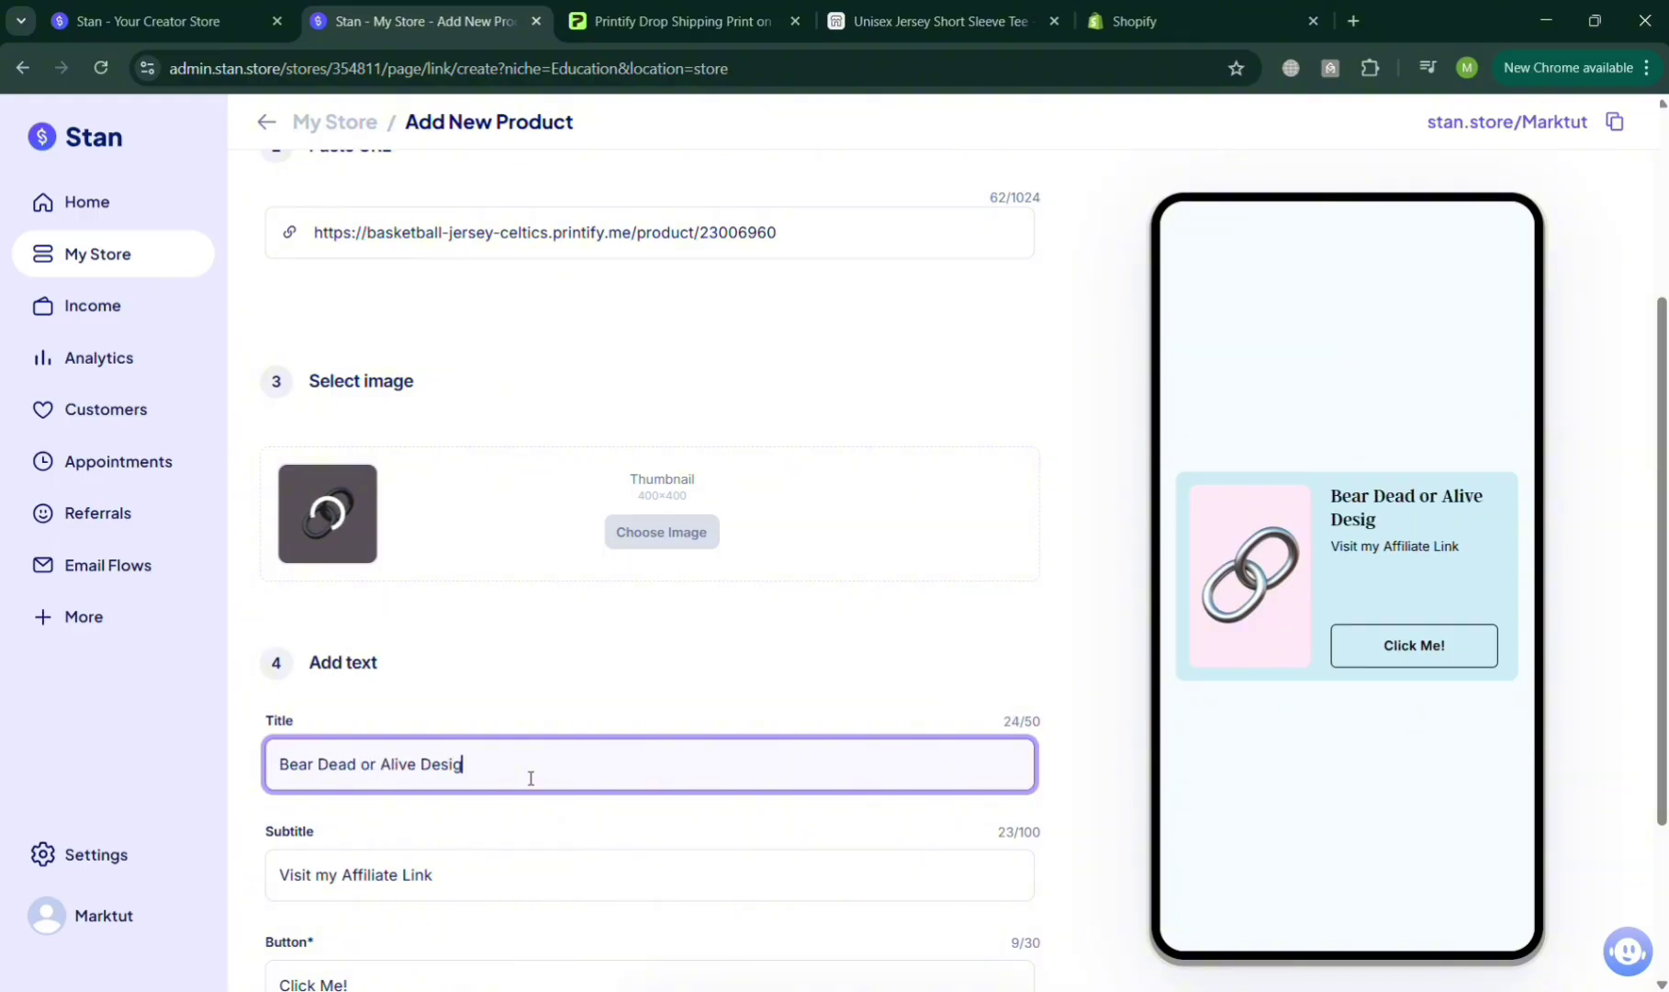
type("n Shirt")
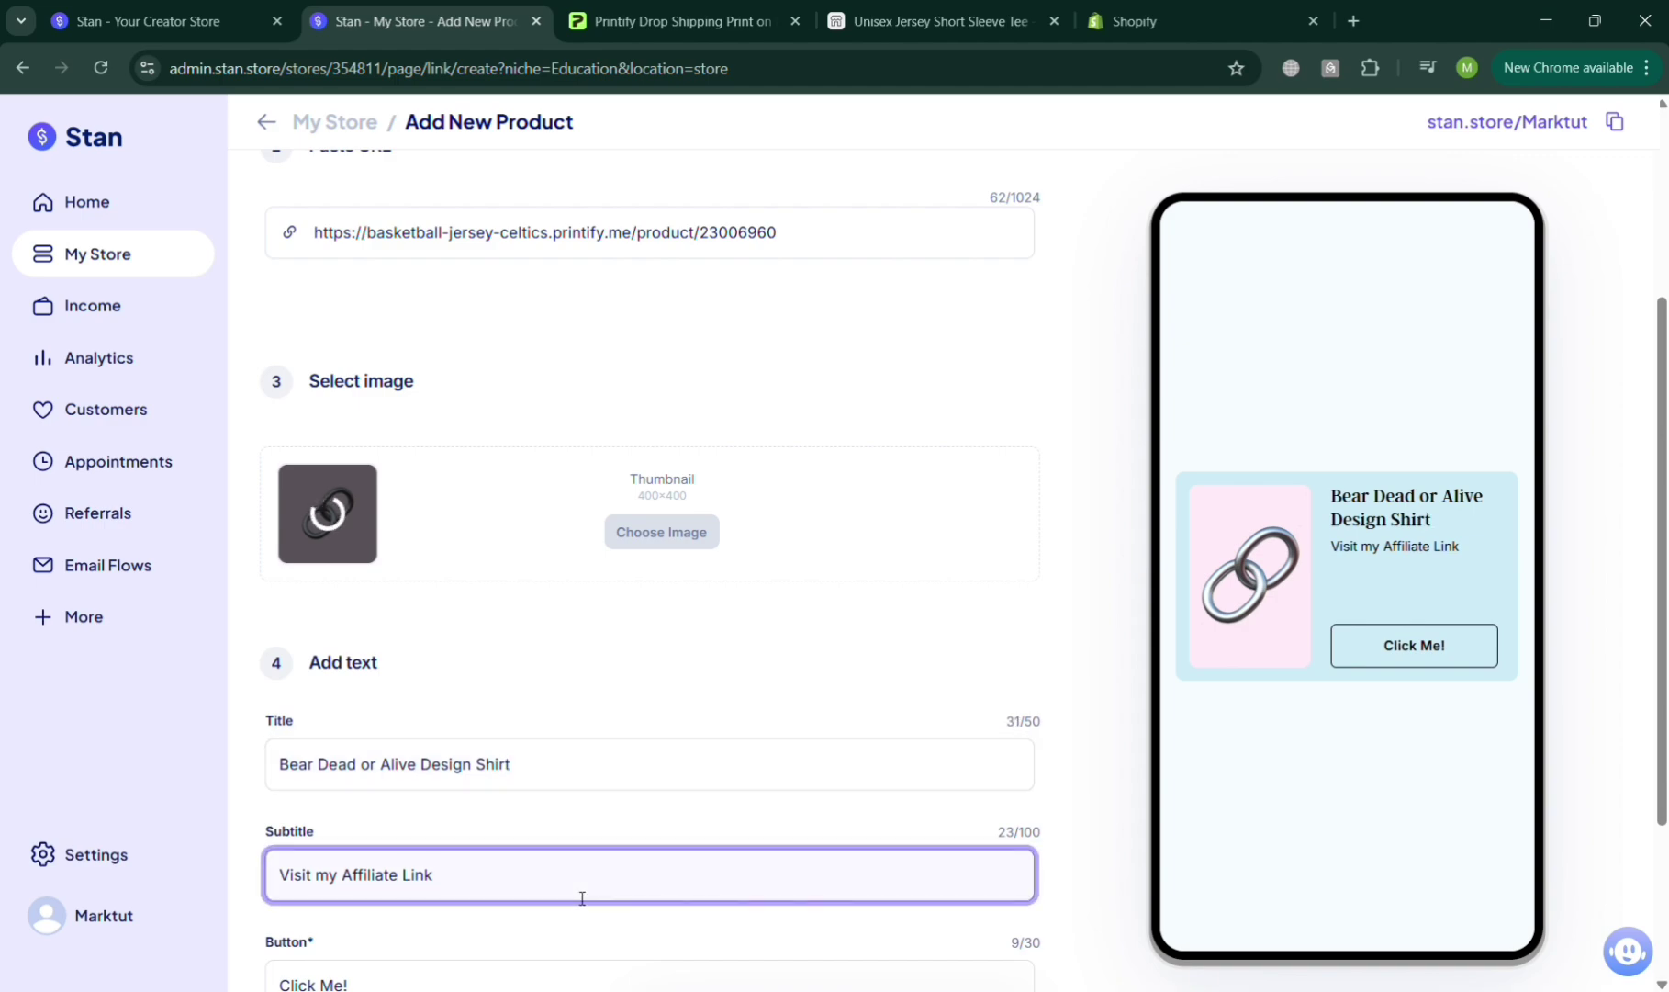
Step: Replace the product's subtitle with "Get this Limited Ed. Shirt"
key("ctrl+shift+Left")
key("ctrl+shift+Left")
key("ctrl+shift+Left")
key("ctrl+shift+Left")
type("Get t")
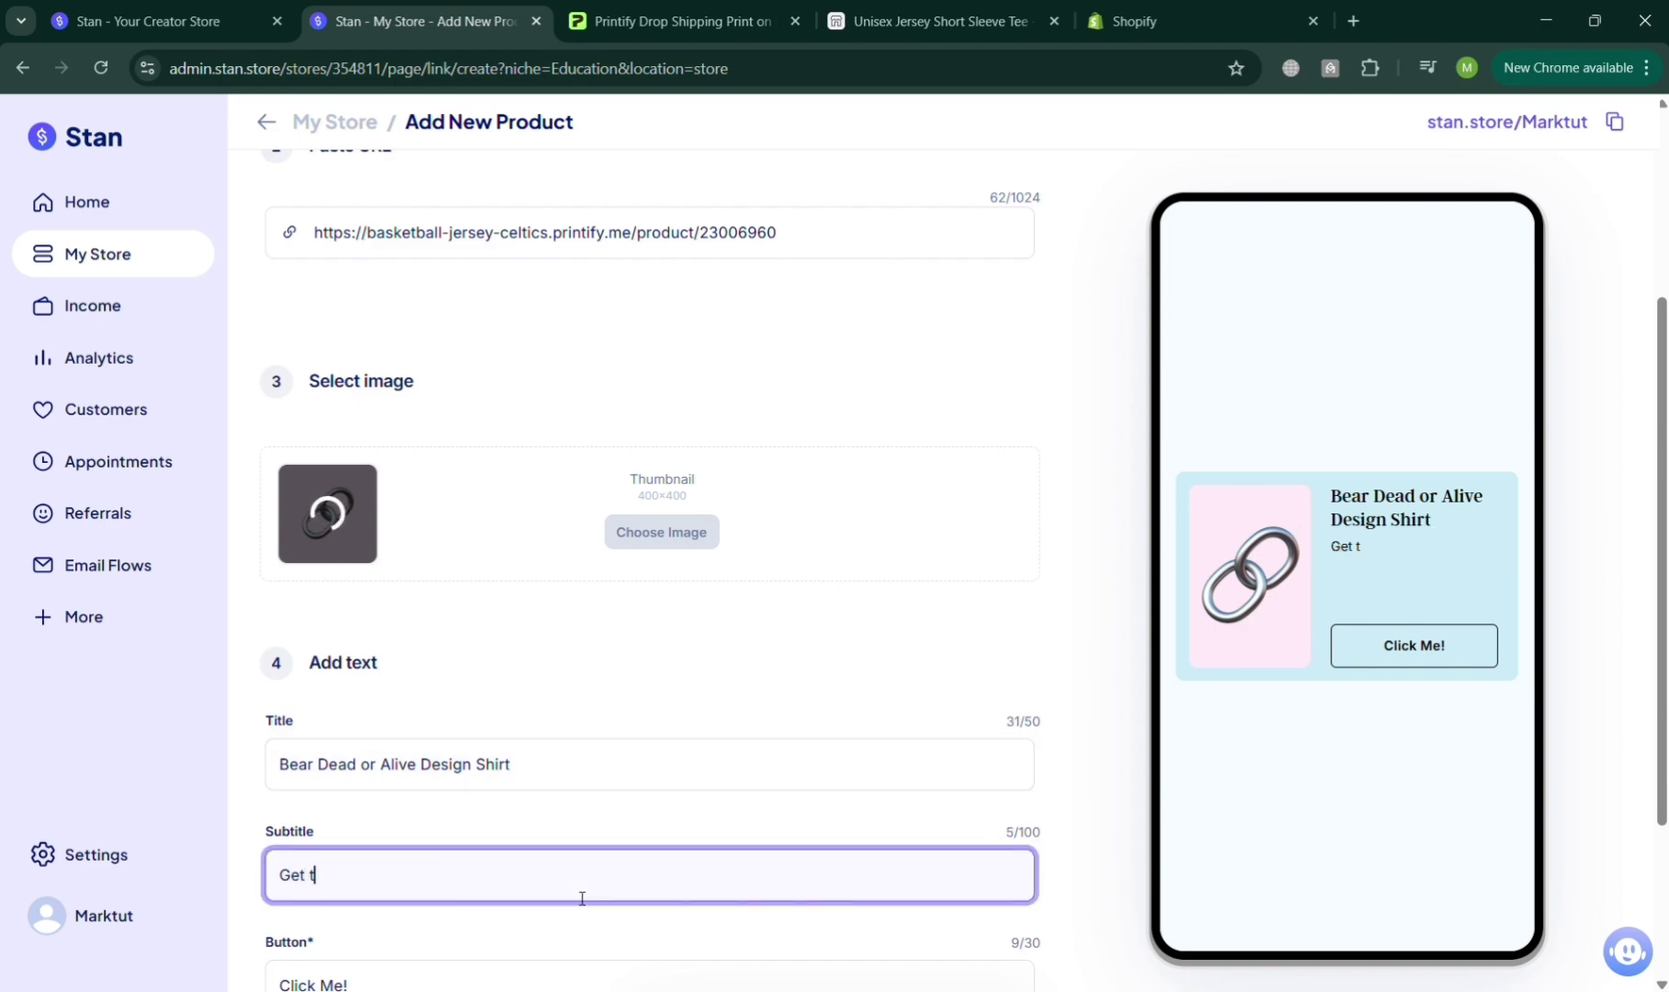
type("his Limit")
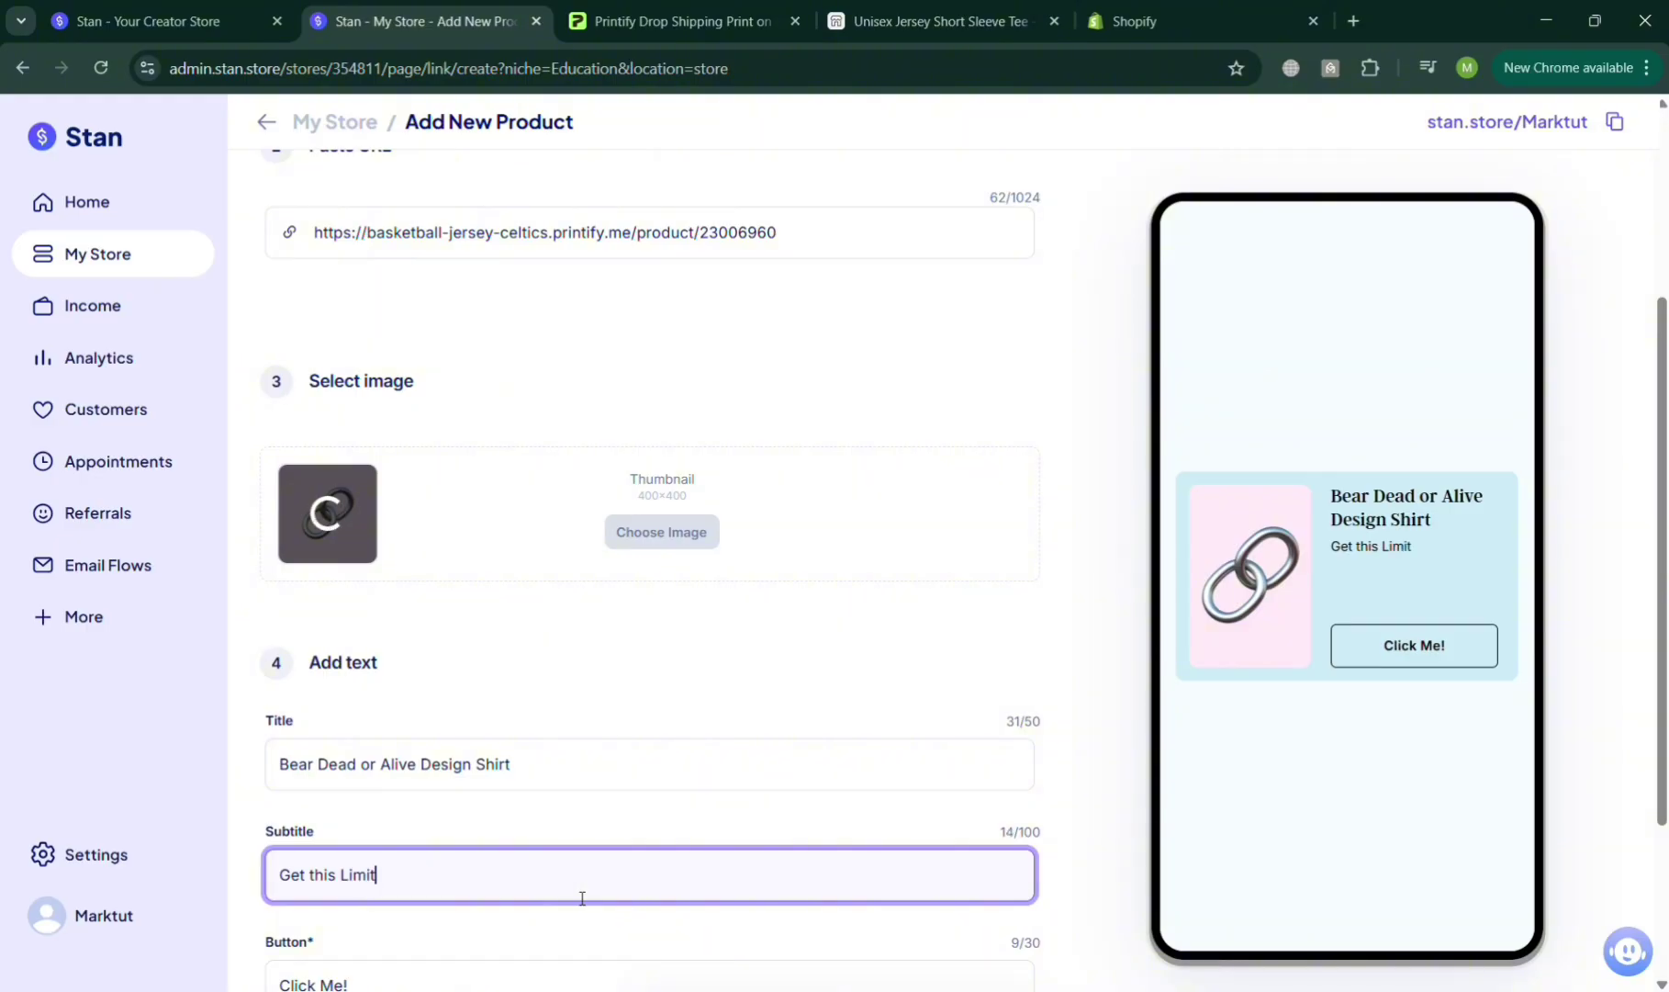
type("ed Ed. Shirt")
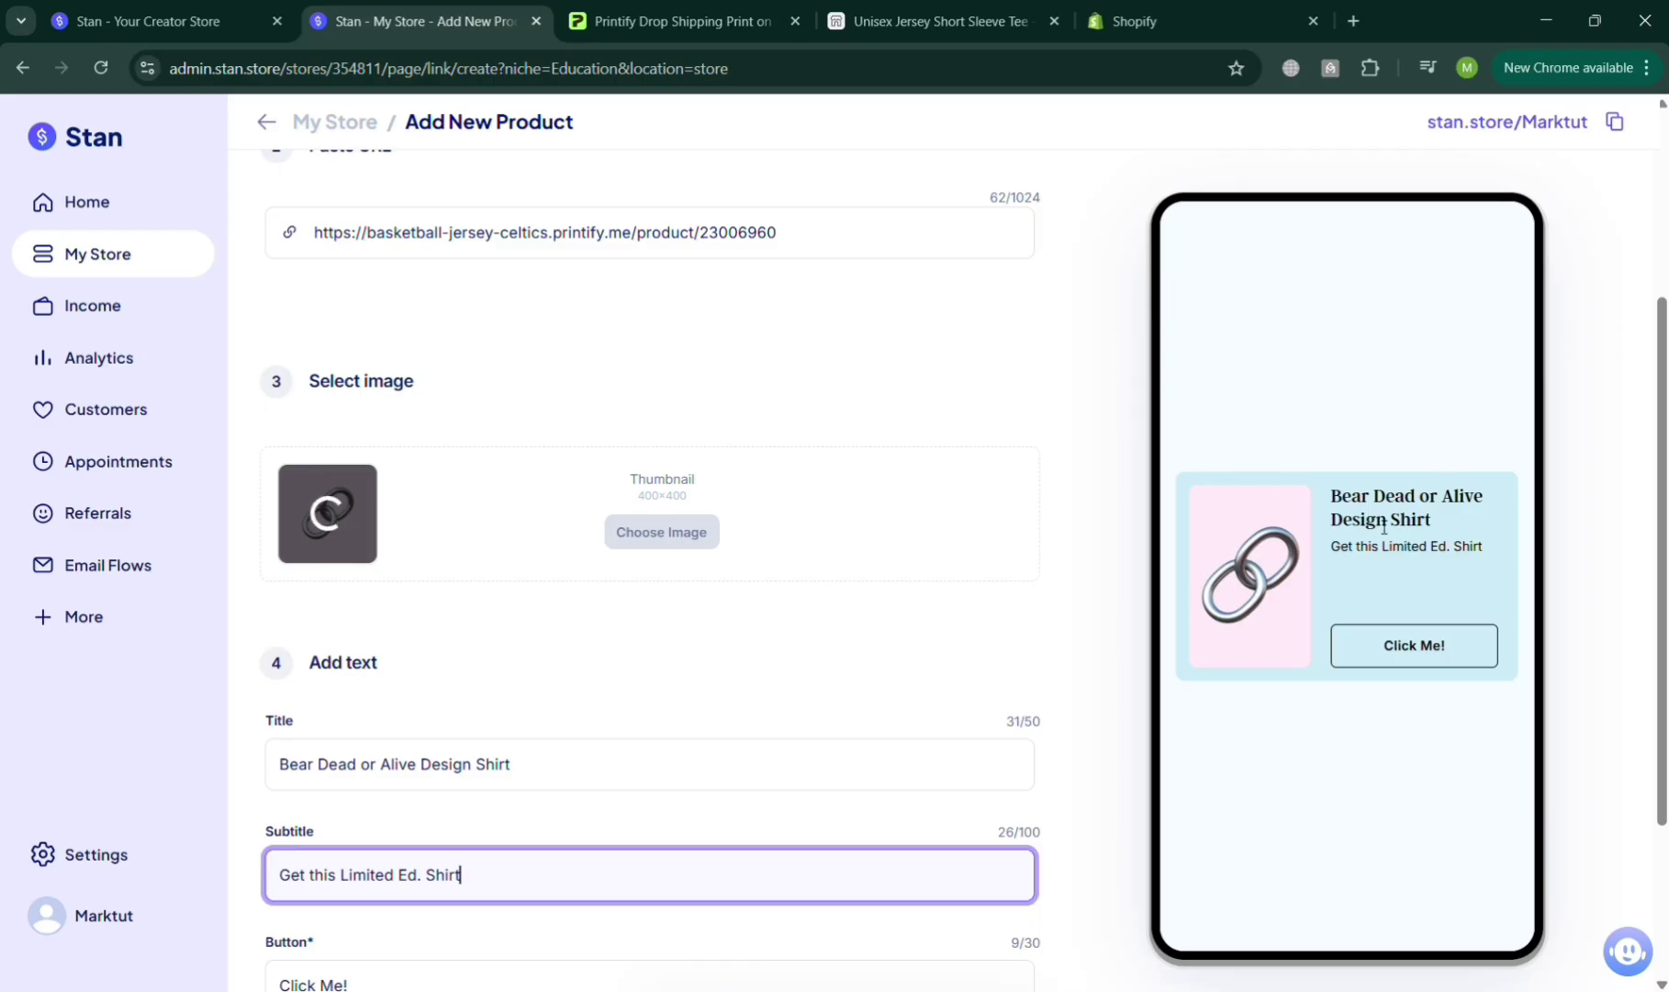
left_click(786, 670)
Step: Change the callout's button text to "Buy Now!"
scroll(786, 670, "down", 3)
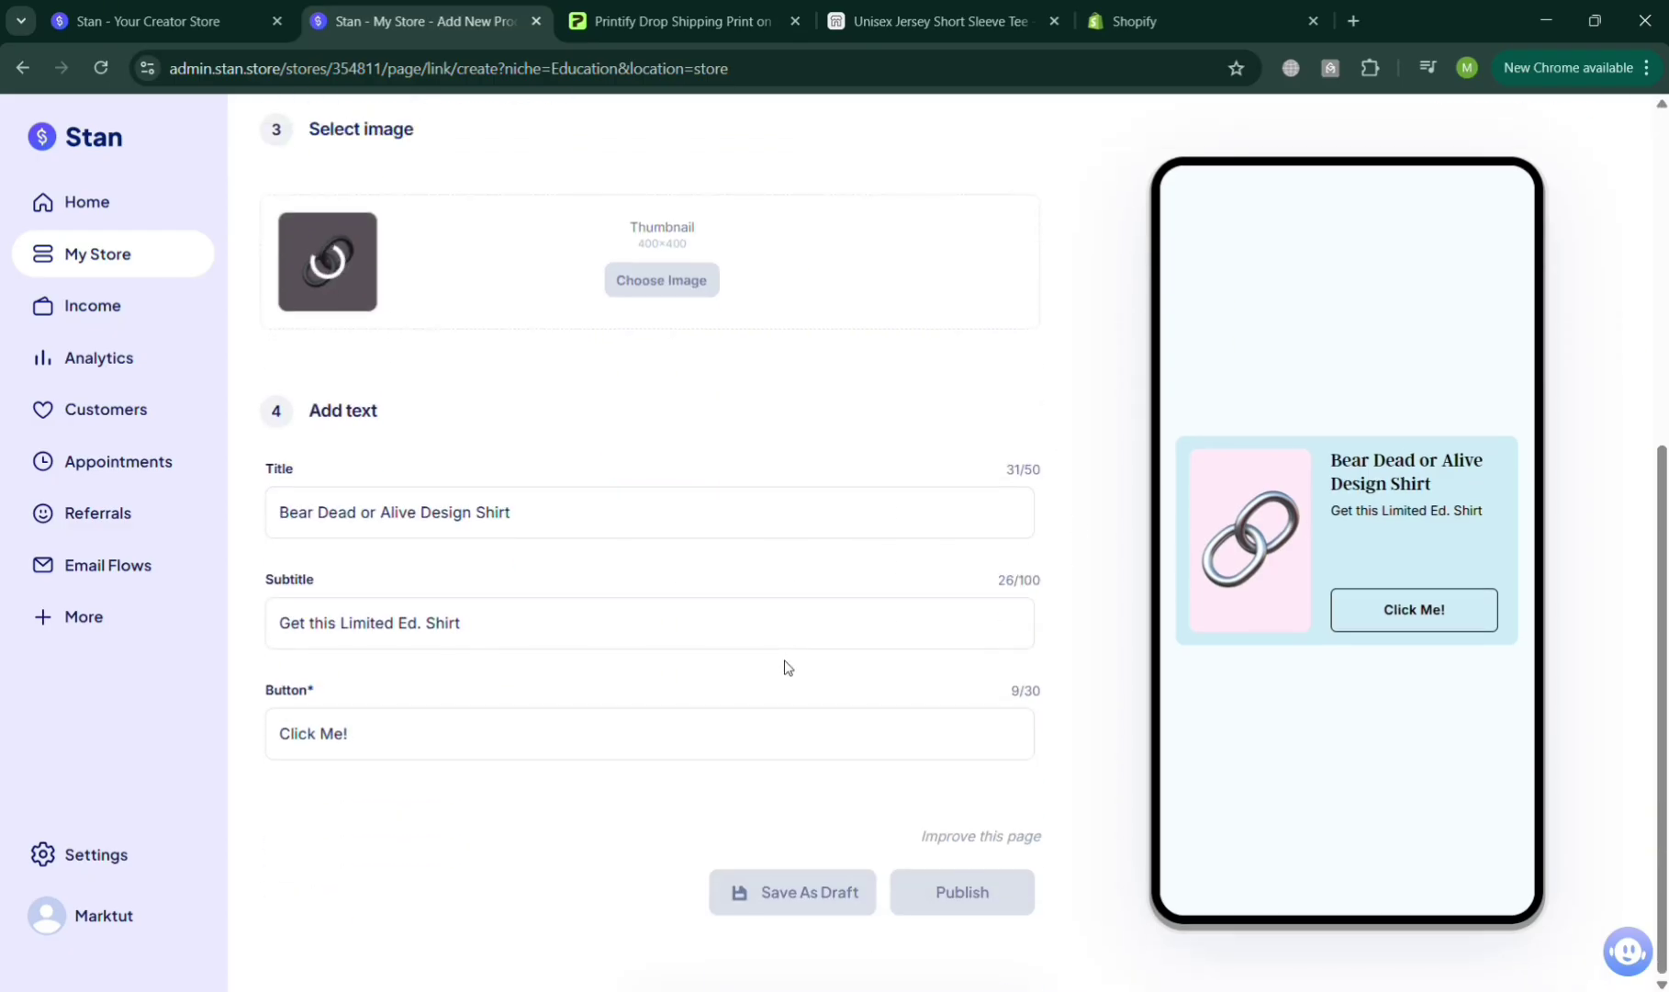
left_click(454, 737)
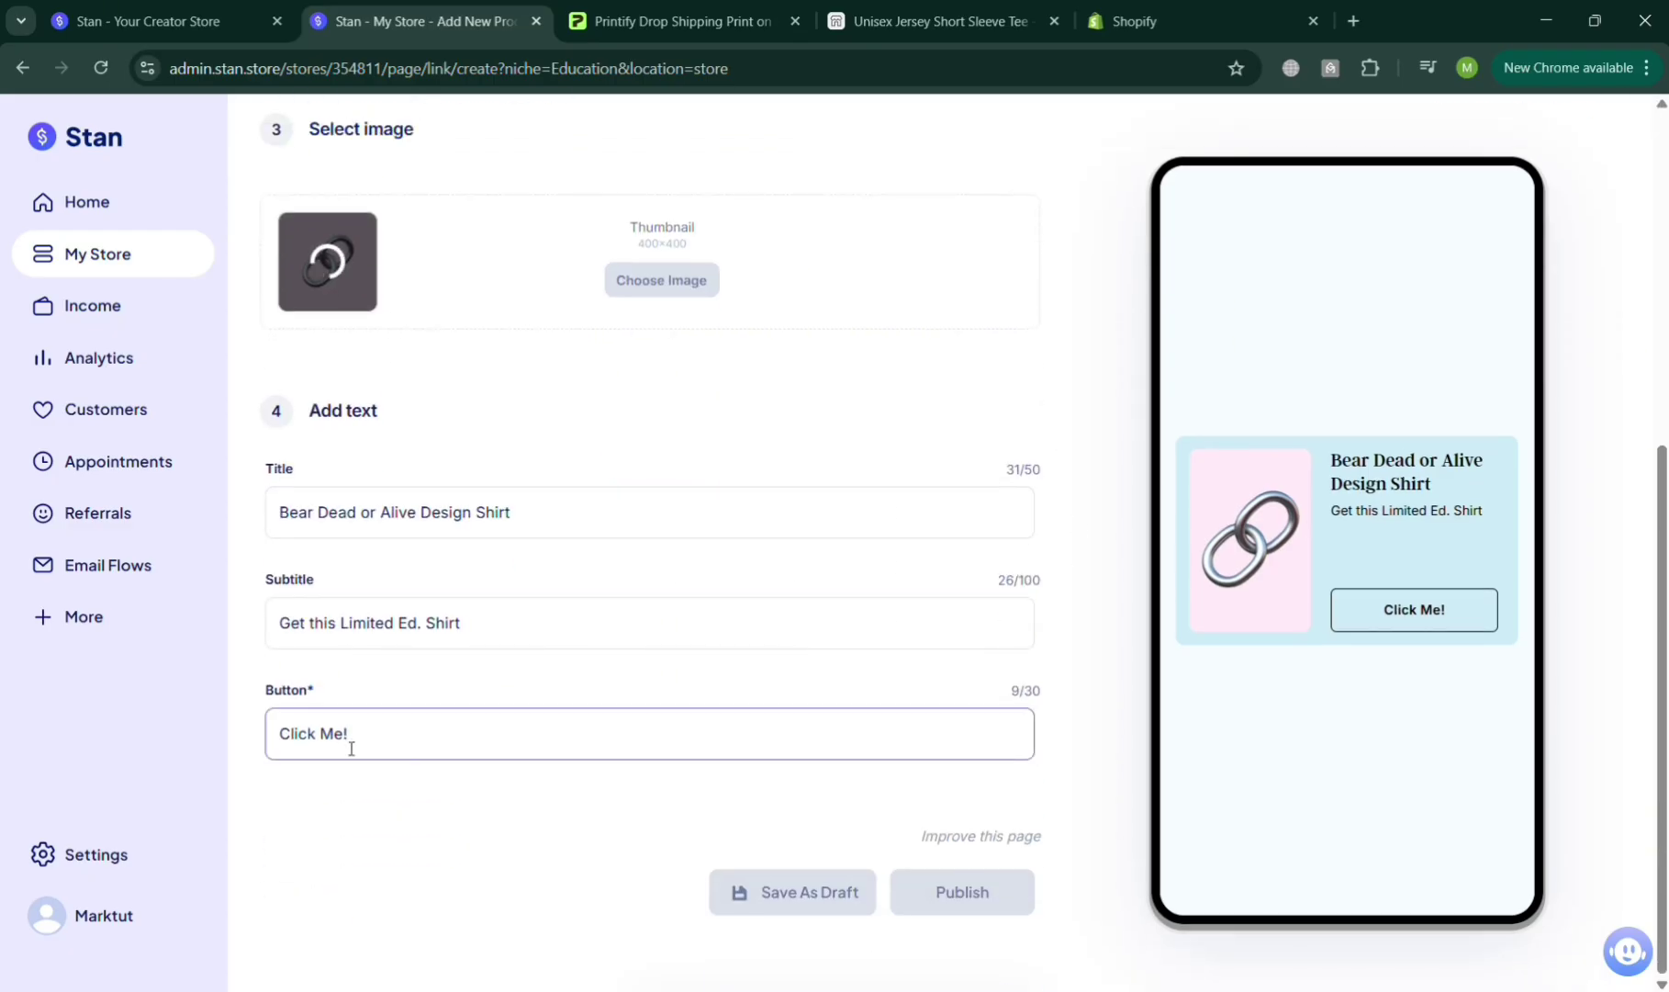
left_click_drag(346, 737, 263, 737)
type("Buy Now!")
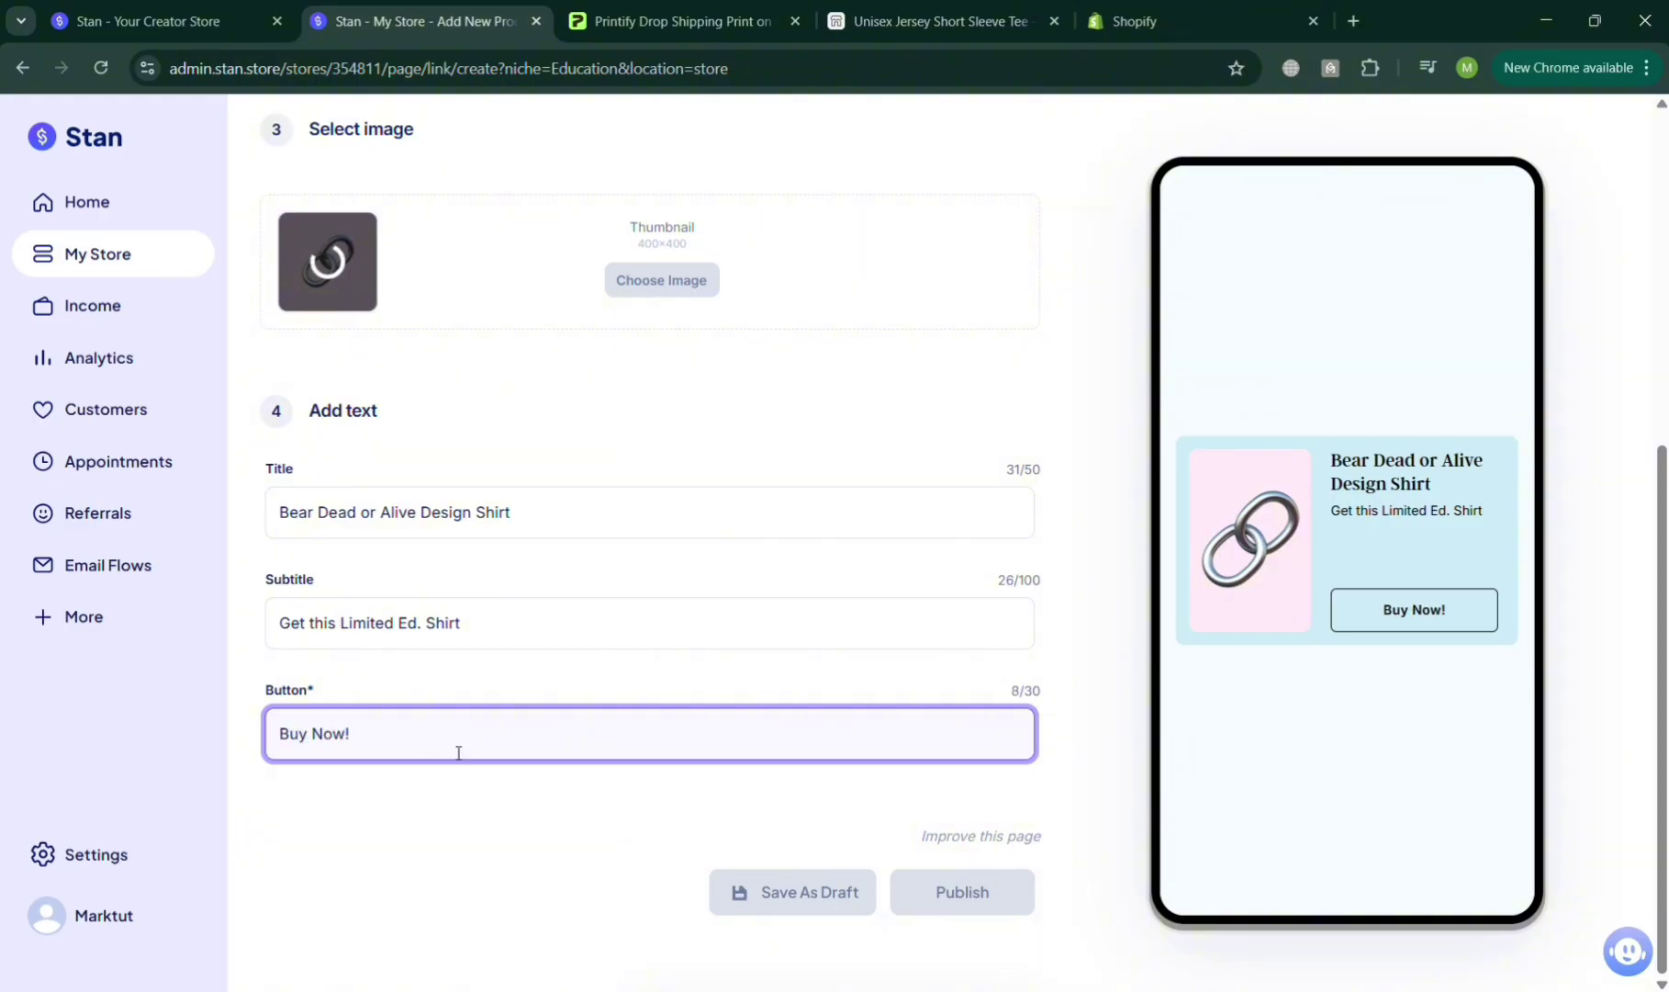
left_click(549, 945)
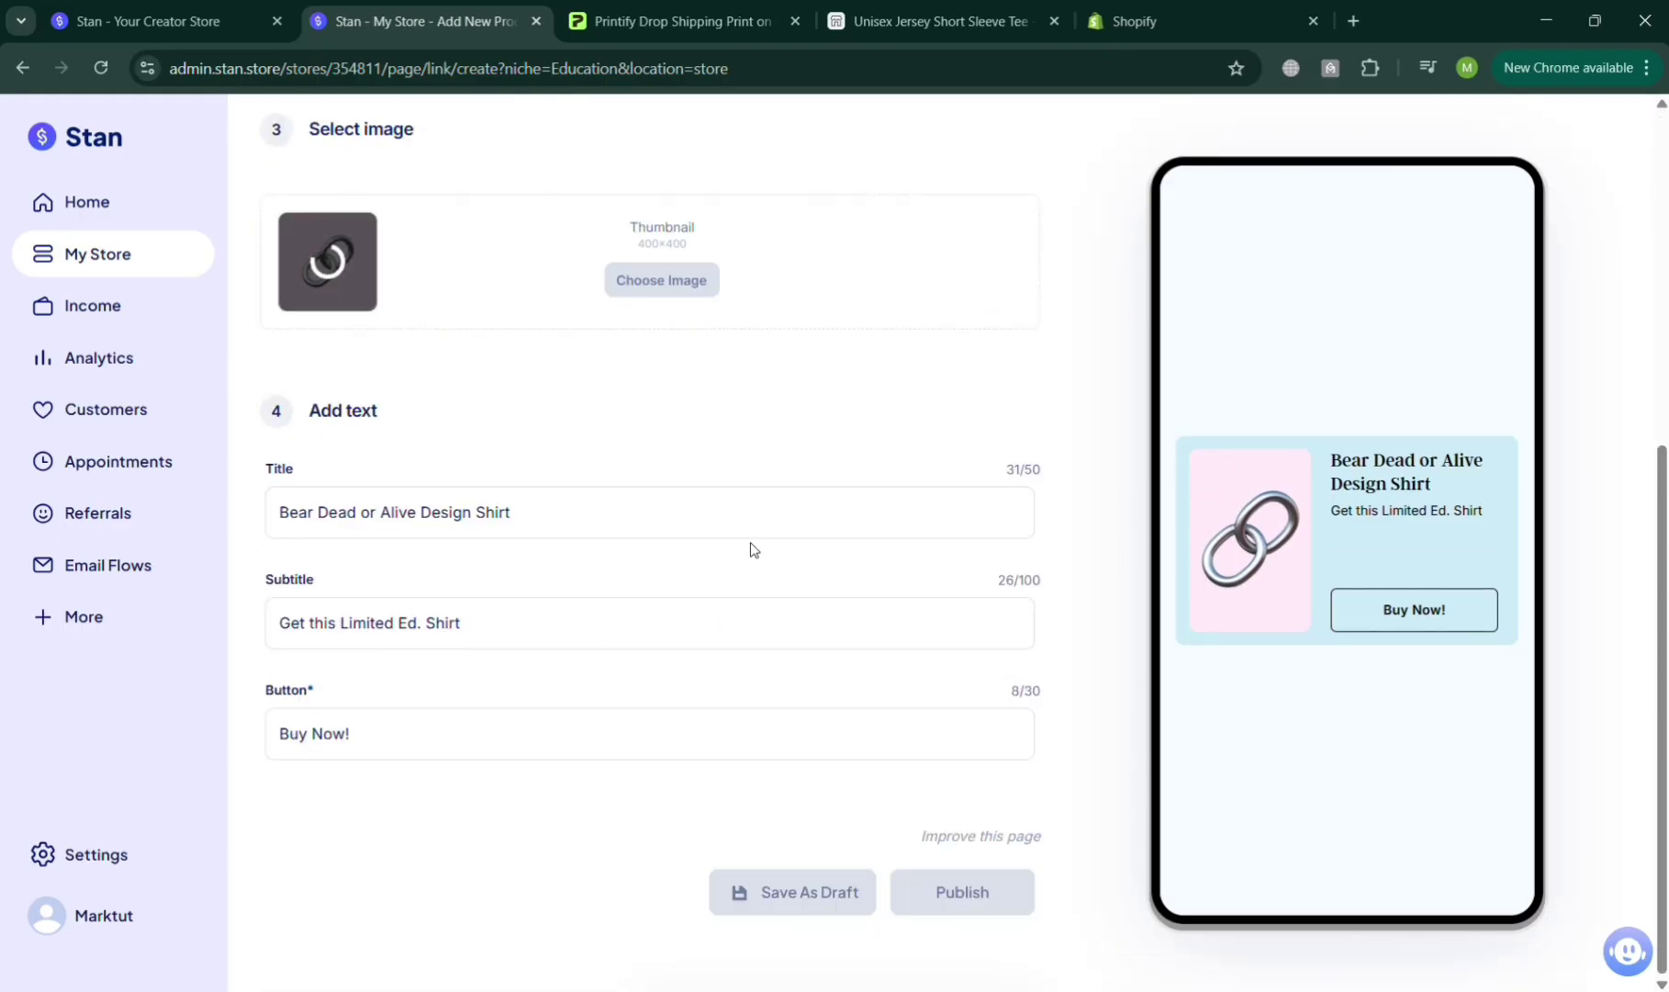
Step: Review the callout preview, the bear tee's Printify store page with its sizes and description, and the Printify product list
scroll(447, 548, "up", 4)
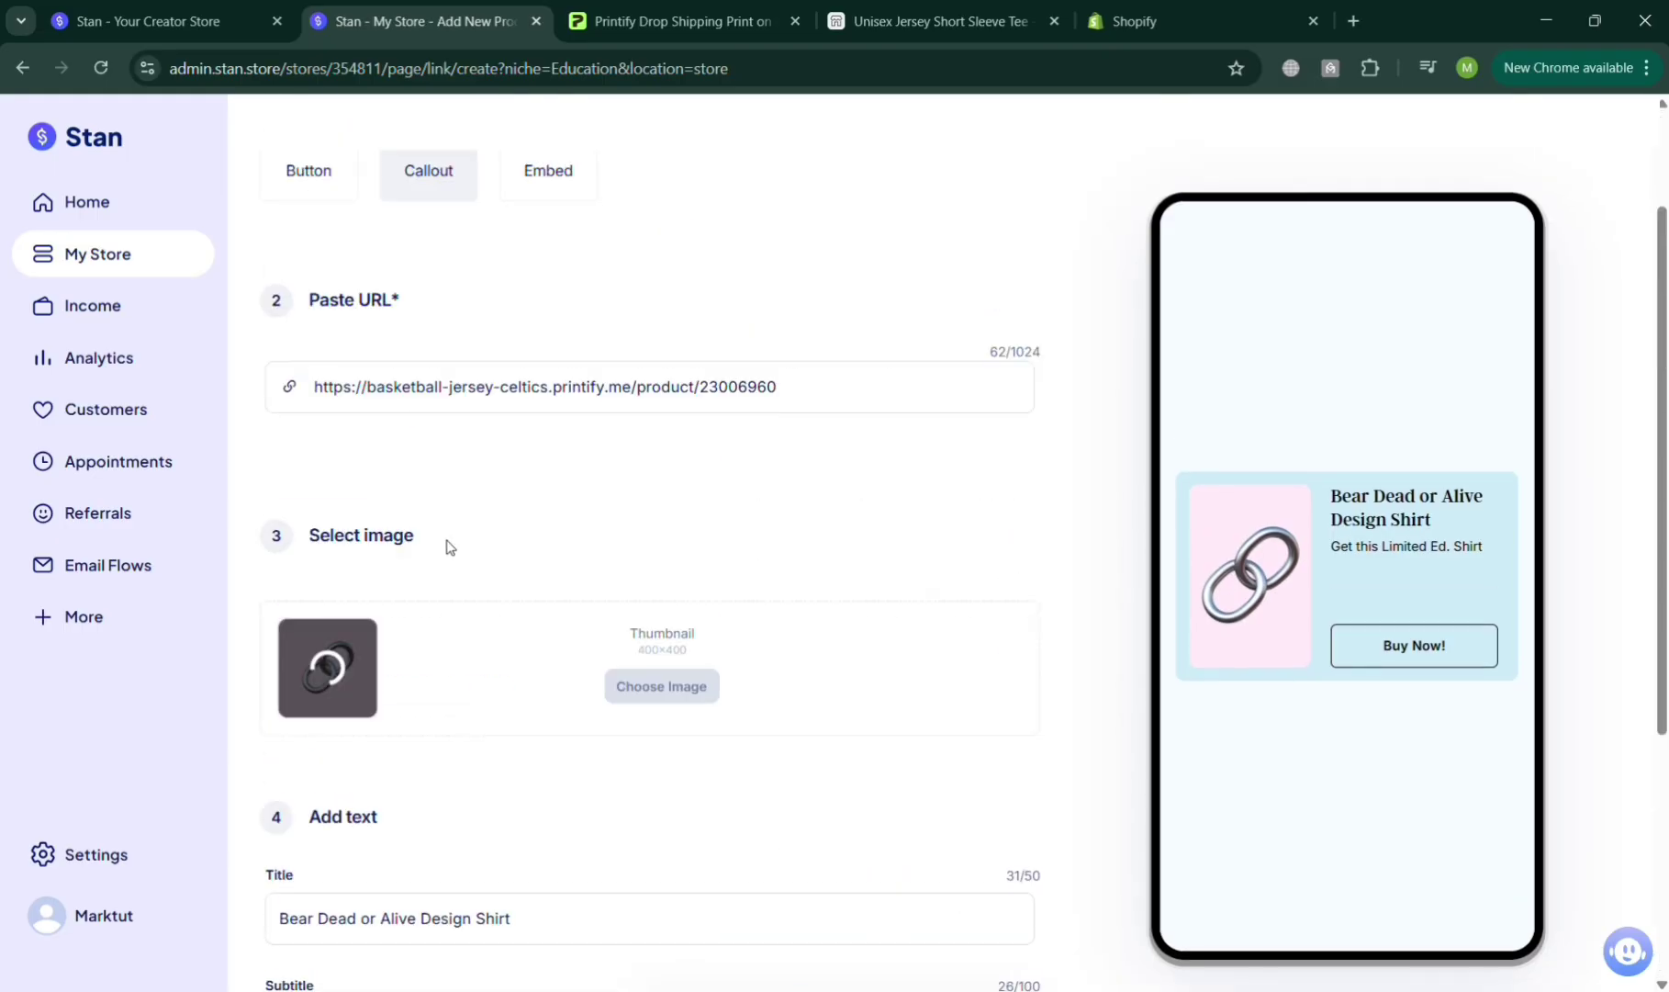
scroll(448, 548, "up", 2)
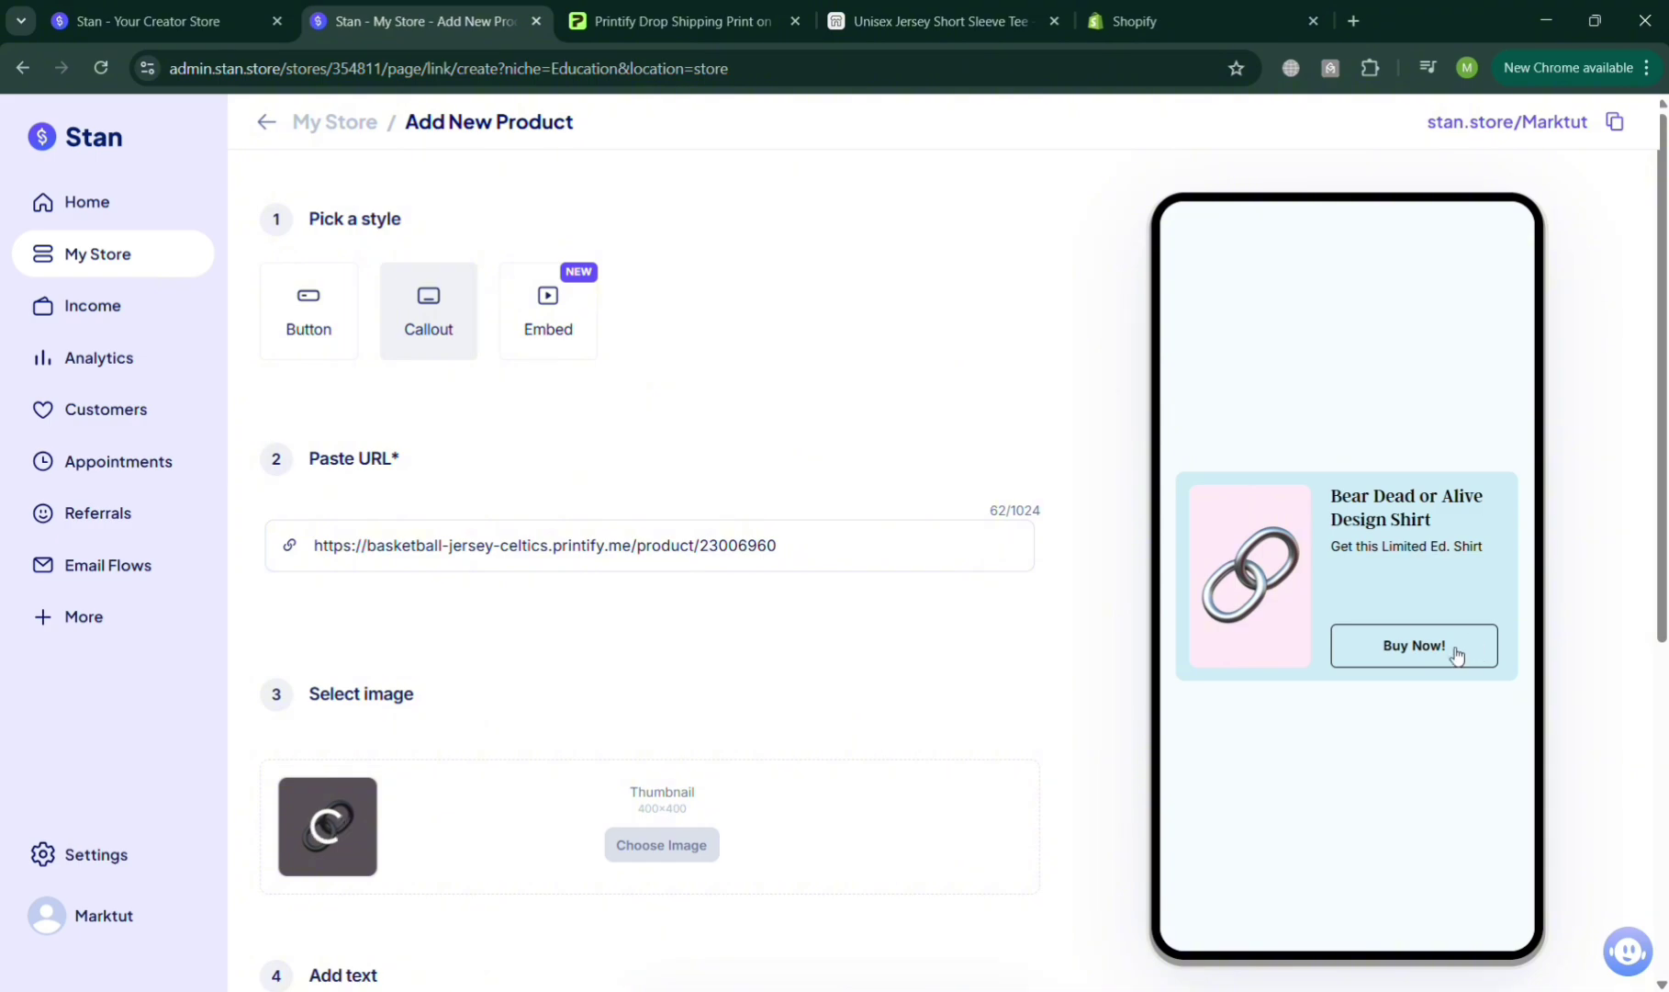
left_click(629, 11)
left_click(992, 9)
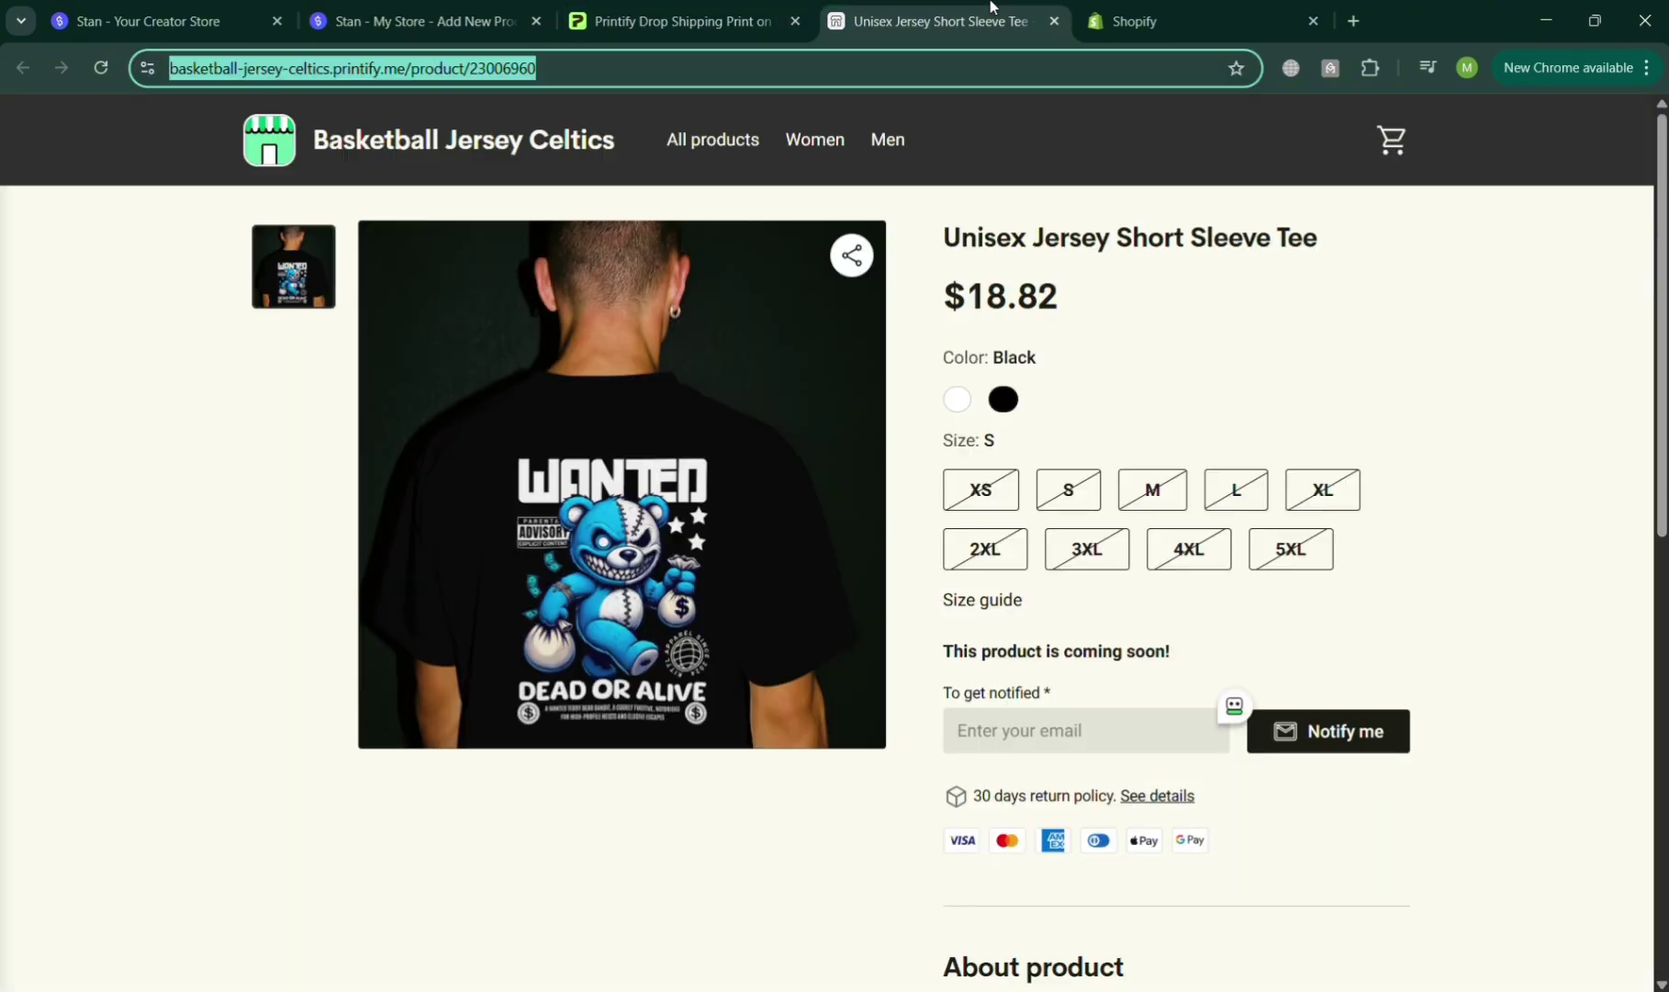
scroll(1143, 729, "down", 10)
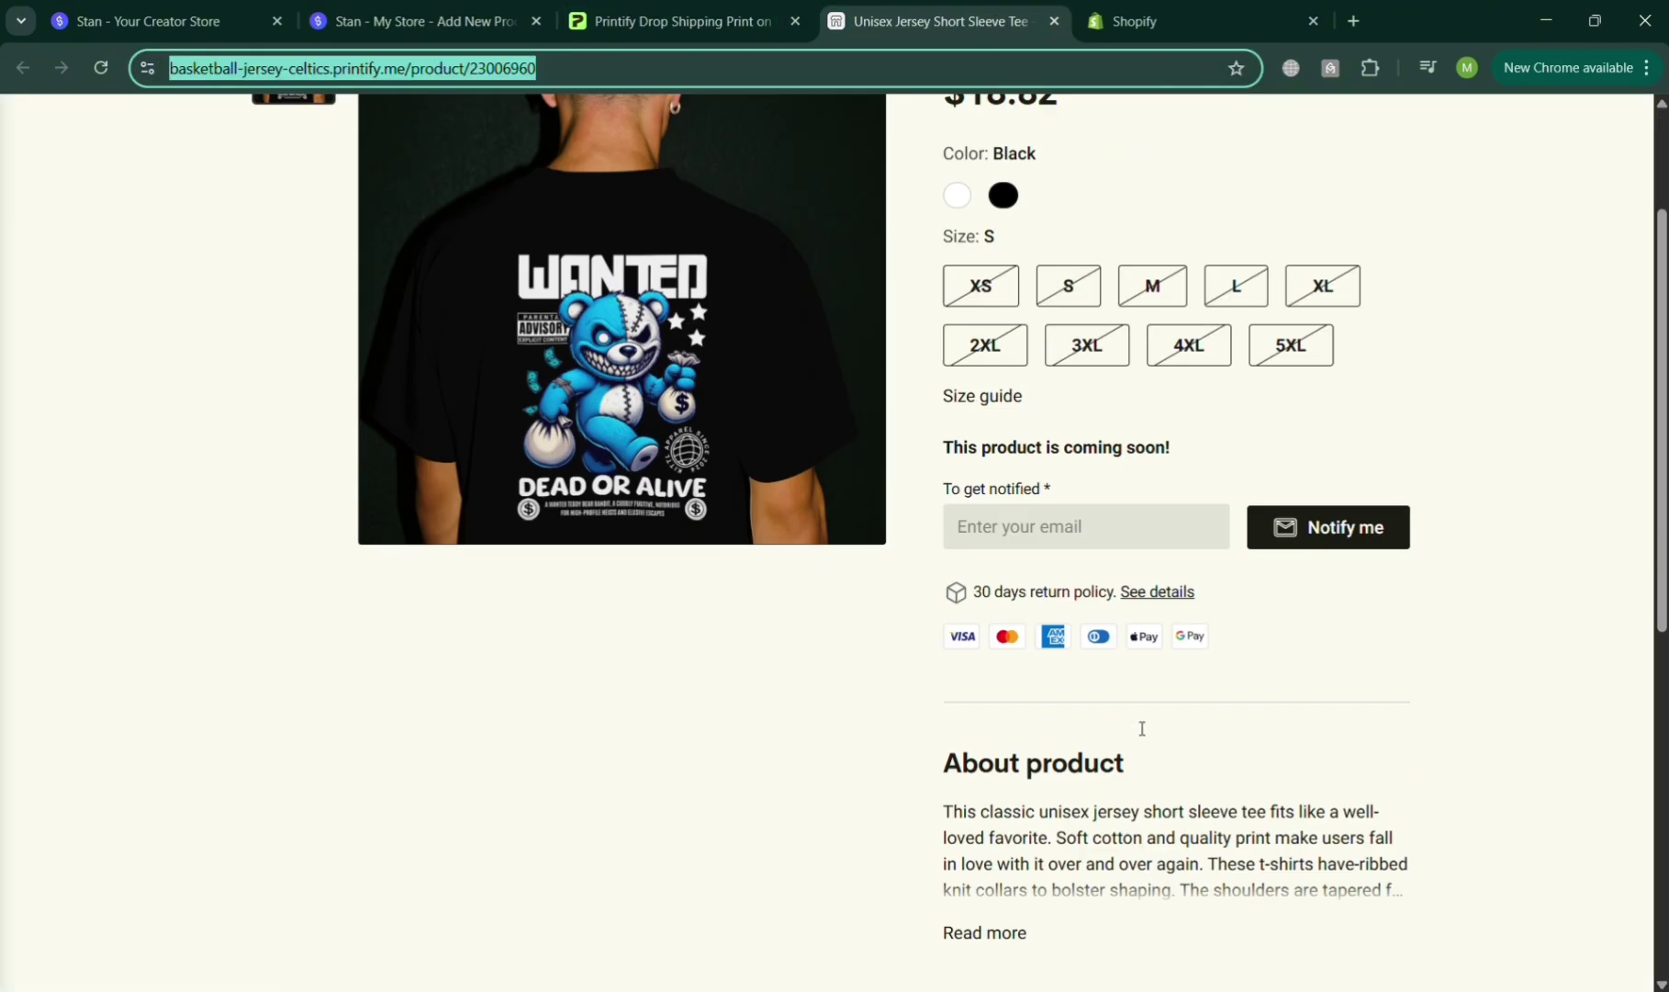
scroll(1142, 728, "up", 10)
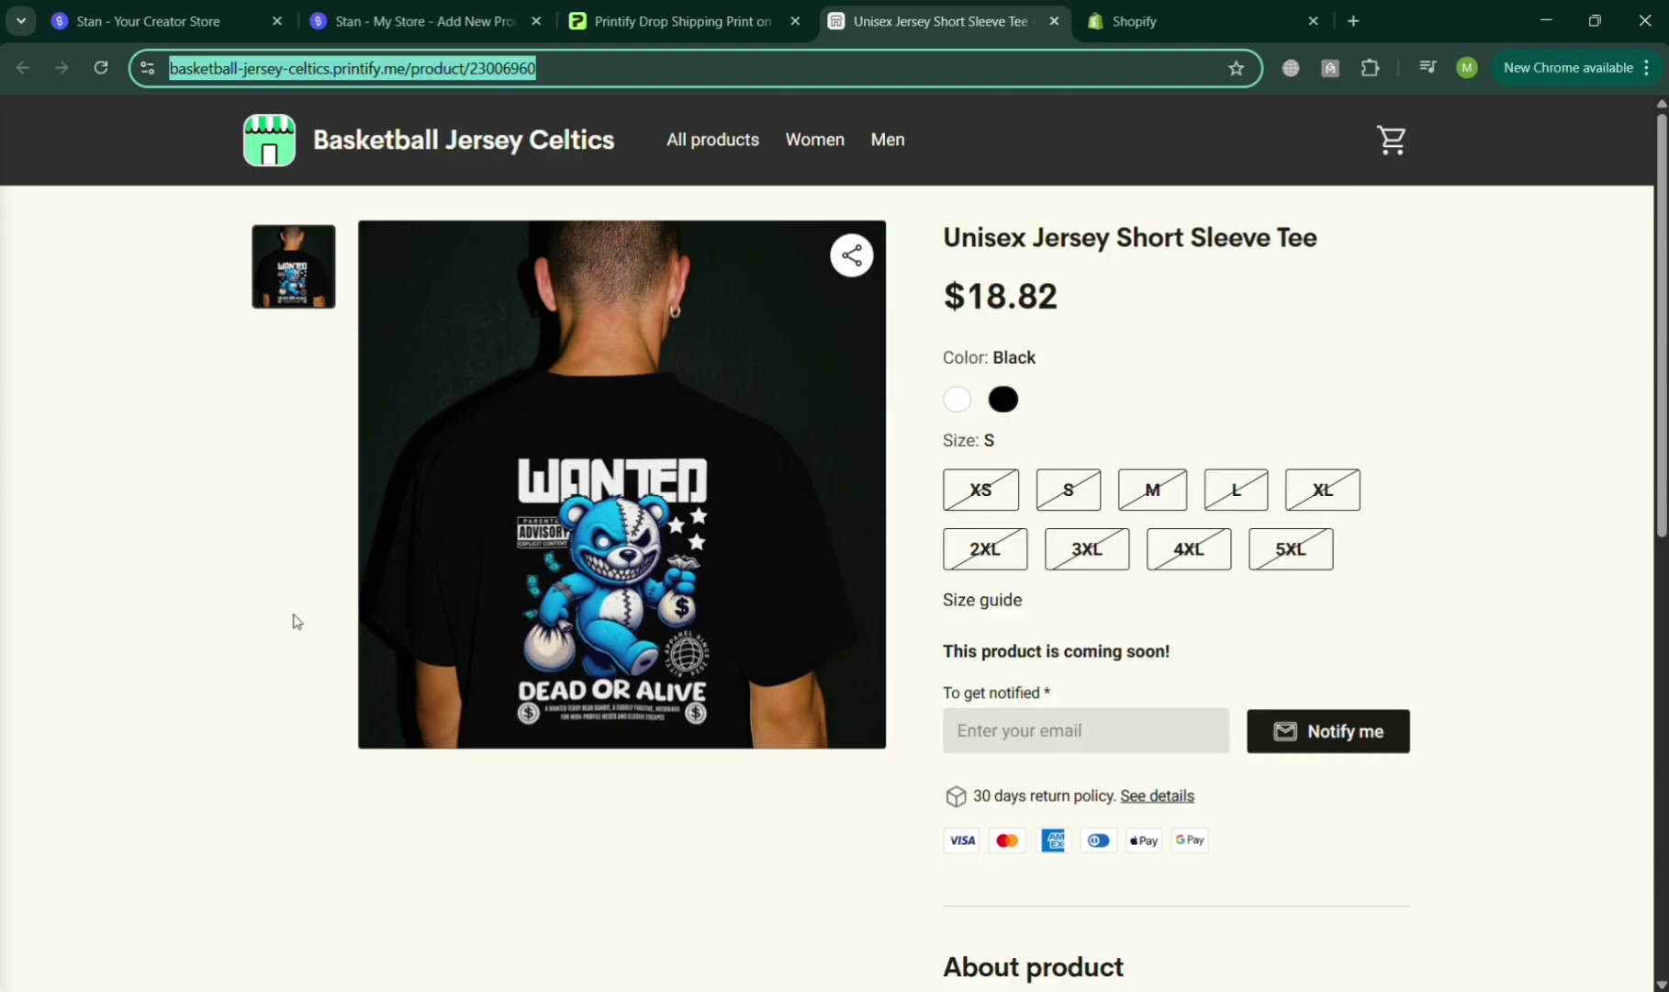
left_click(735, 9)
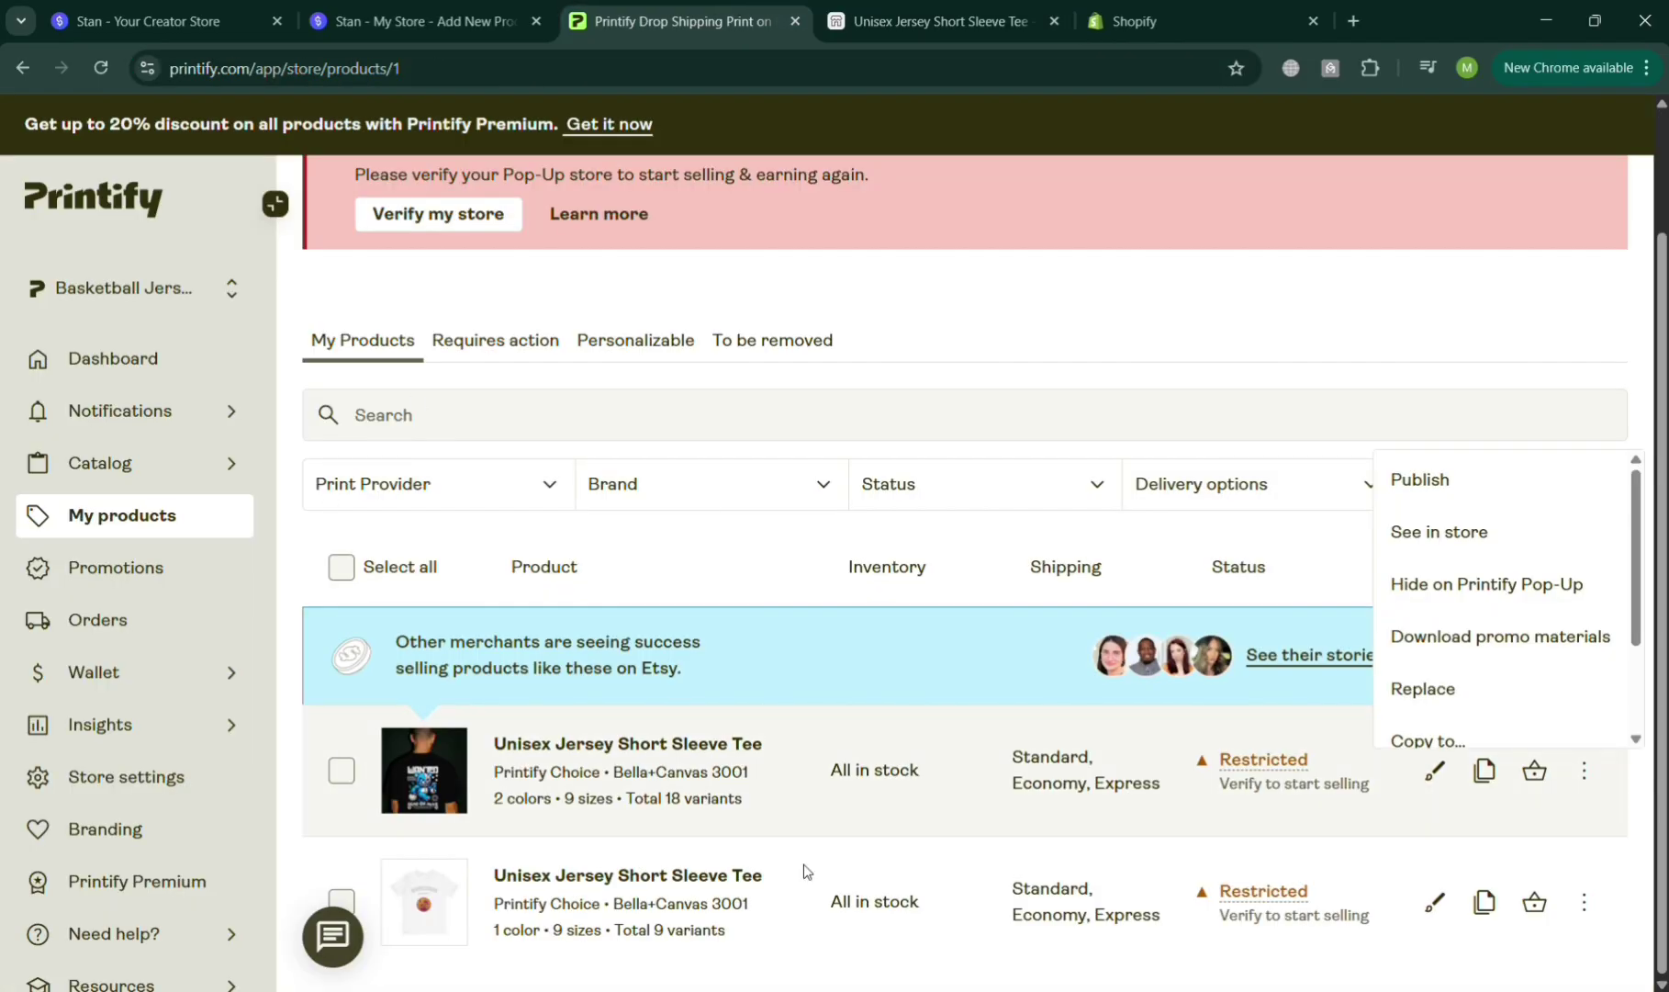
scroll(805, 871, "up", 2)
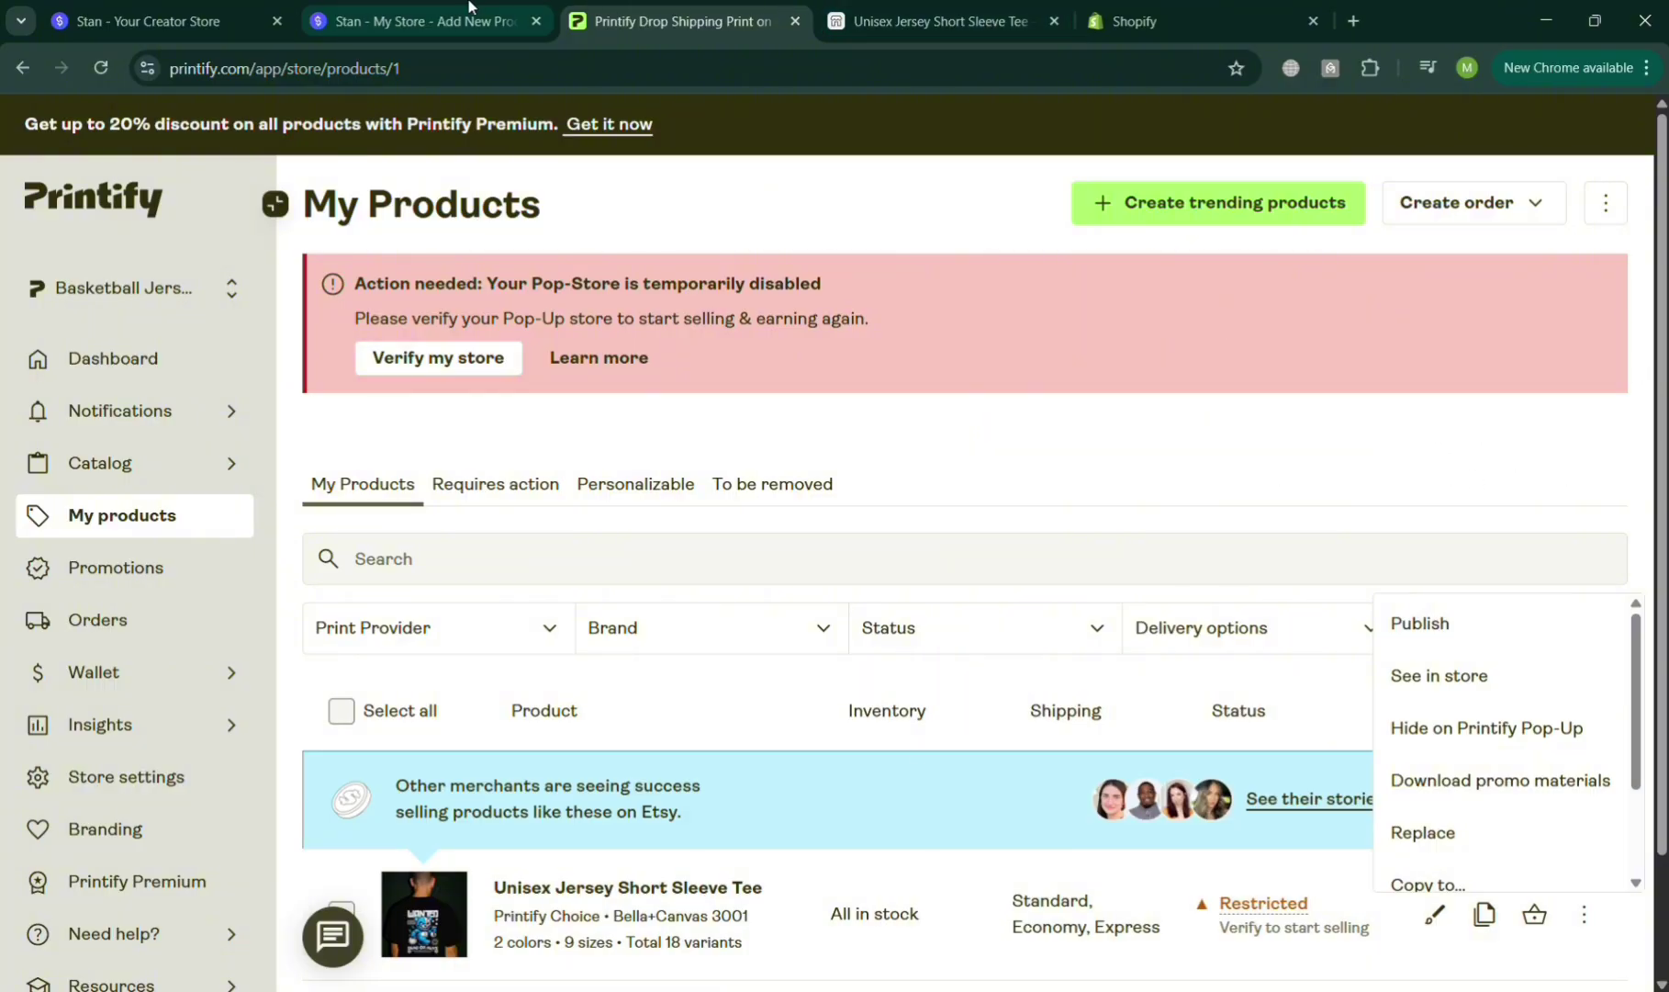
Step: Return to the new product form in Stan, publish the bear shirt product and dismiss the notification
left_click(422, 20)
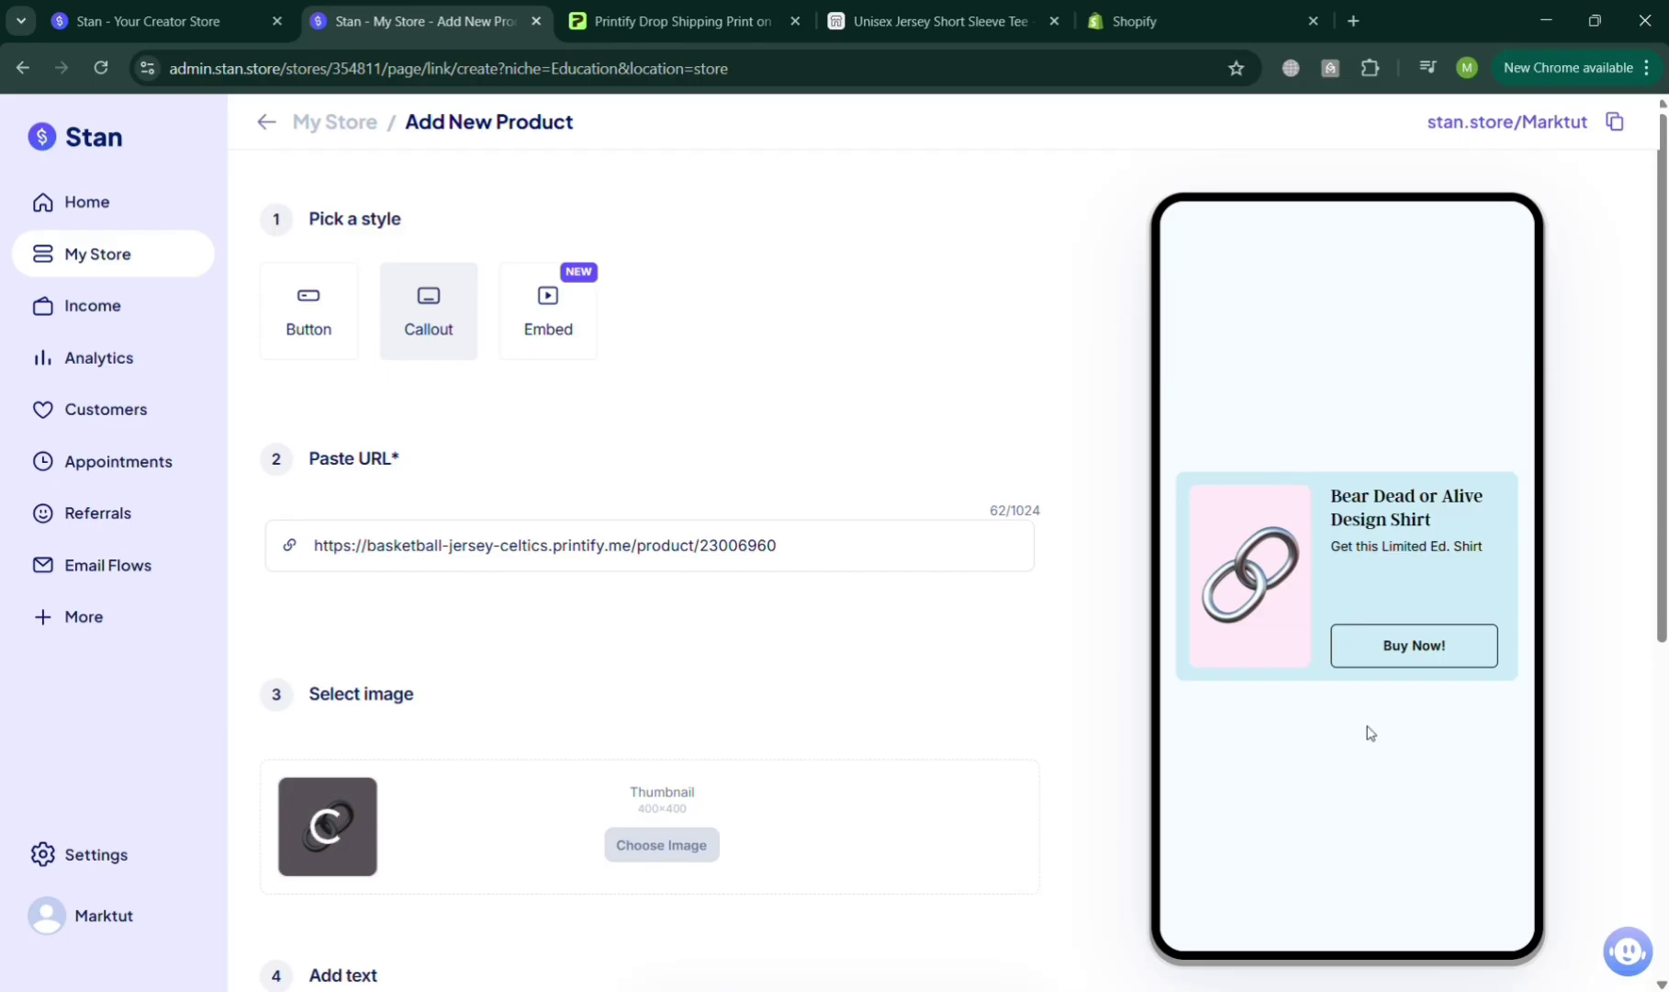
scroll(966, 742, "down", 5)
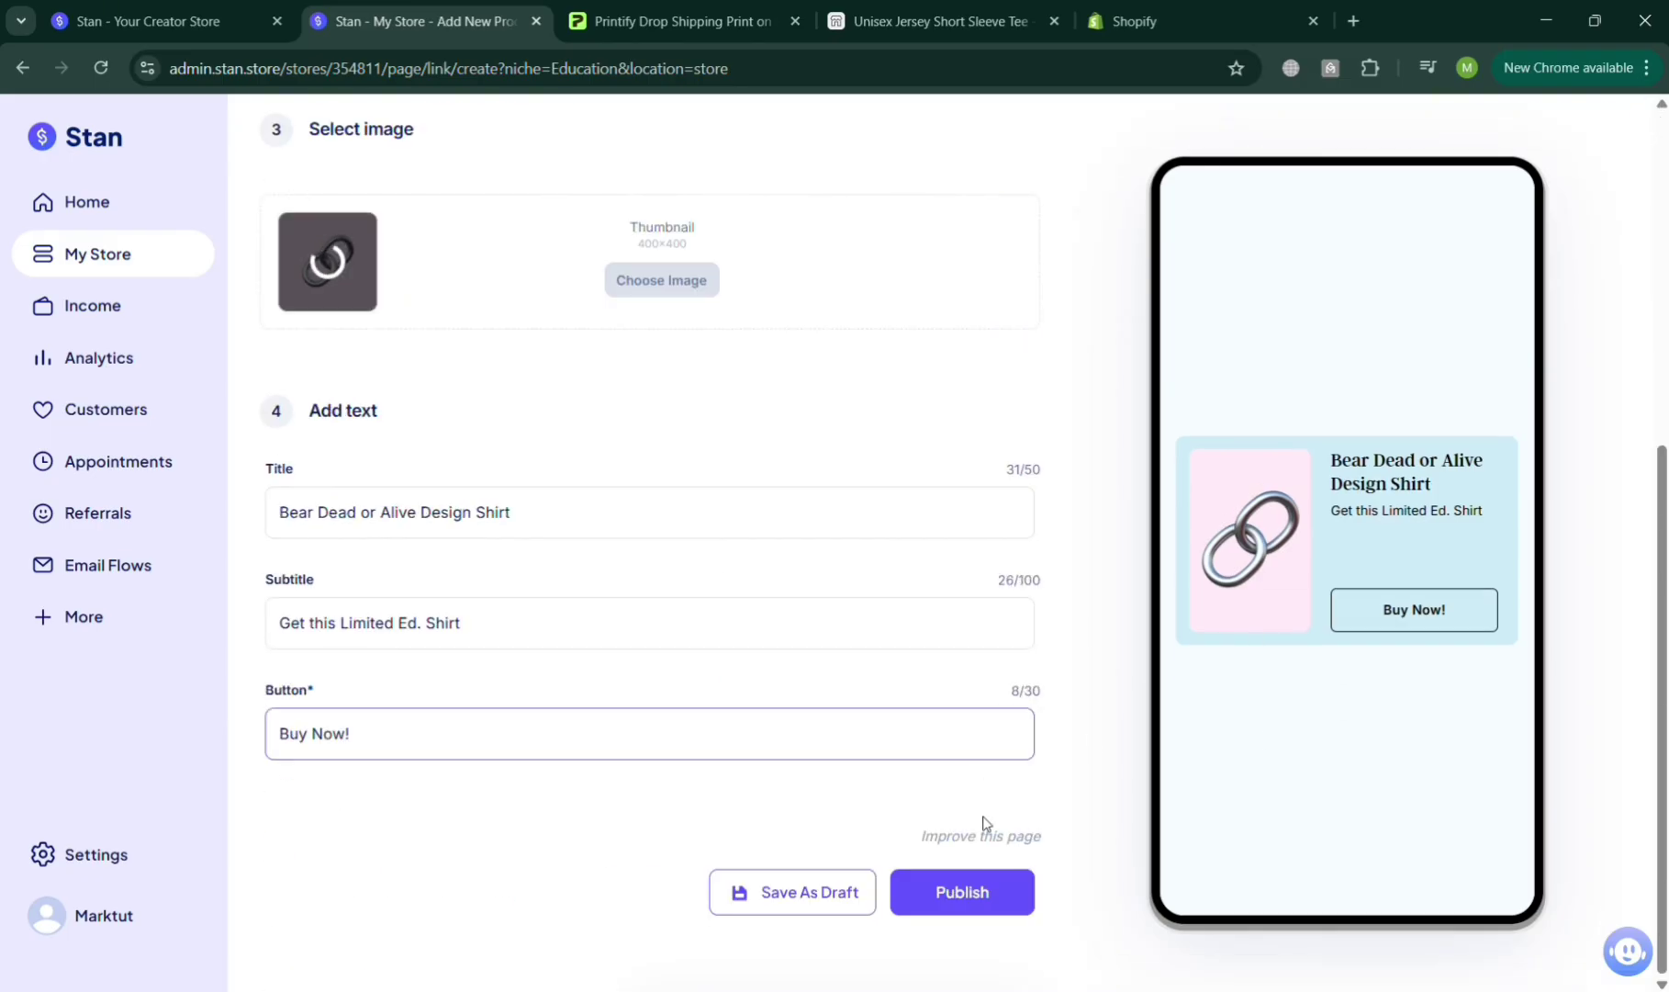
left_click(971, 884)
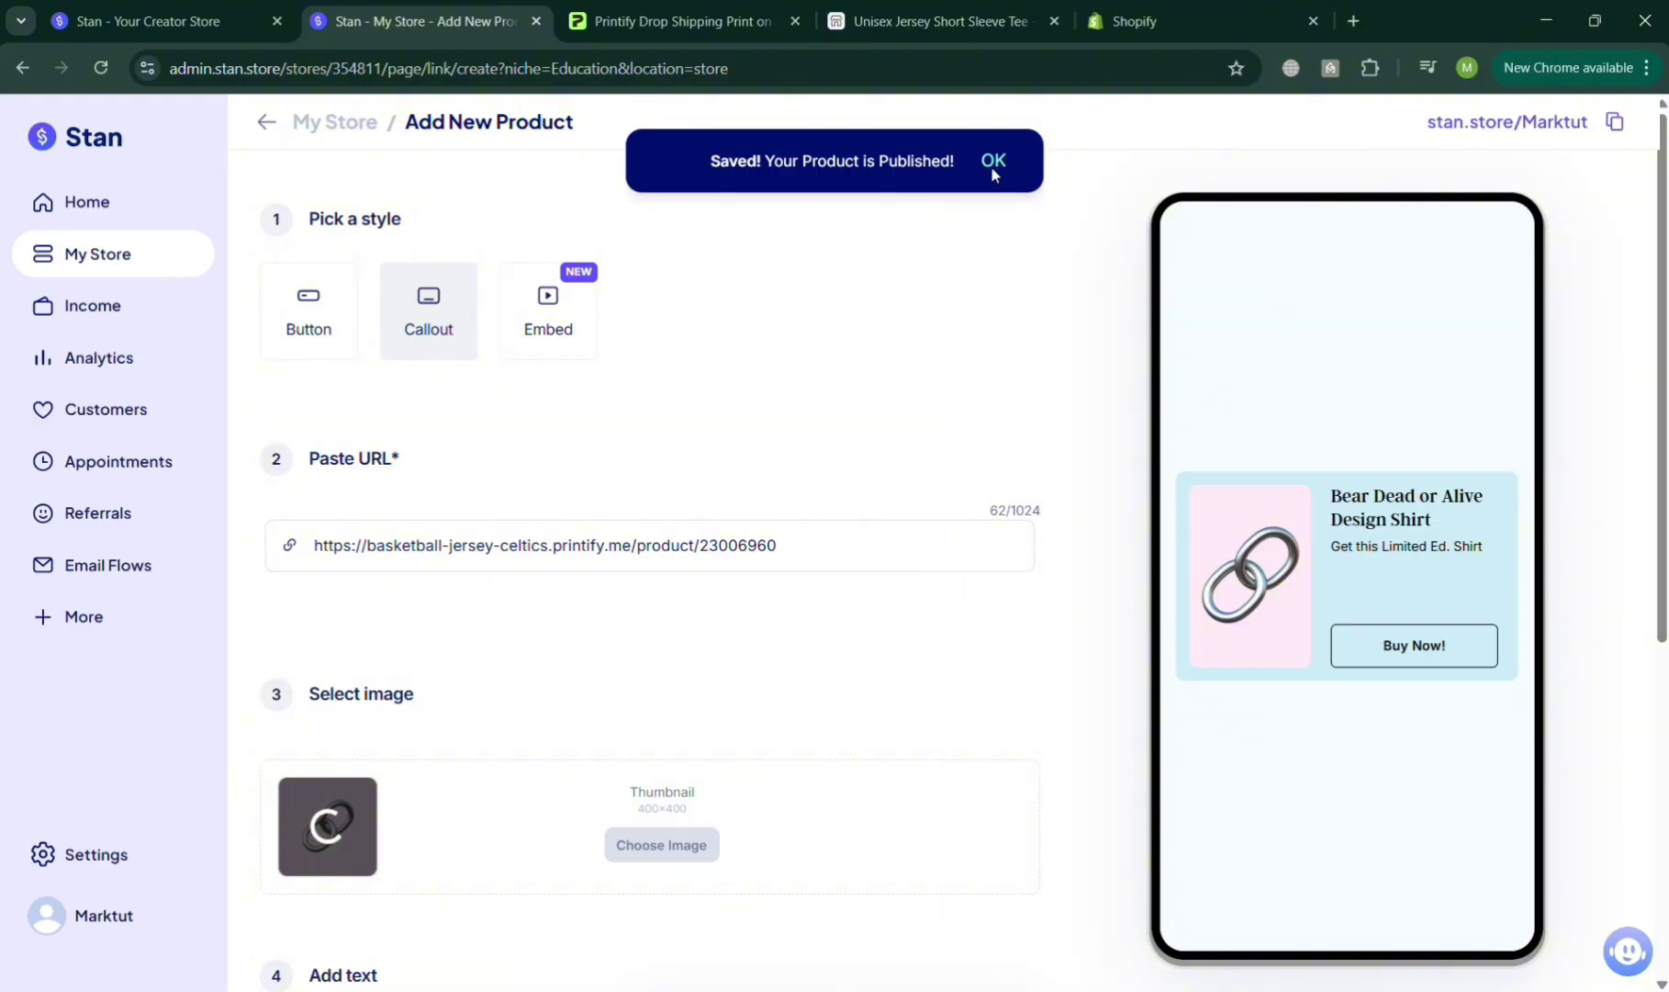
left_click(993, 163)
Step: Open Stan's income page, checking the tee's Printify store page and the Printify product list before returning to it
left_click(153, 374)
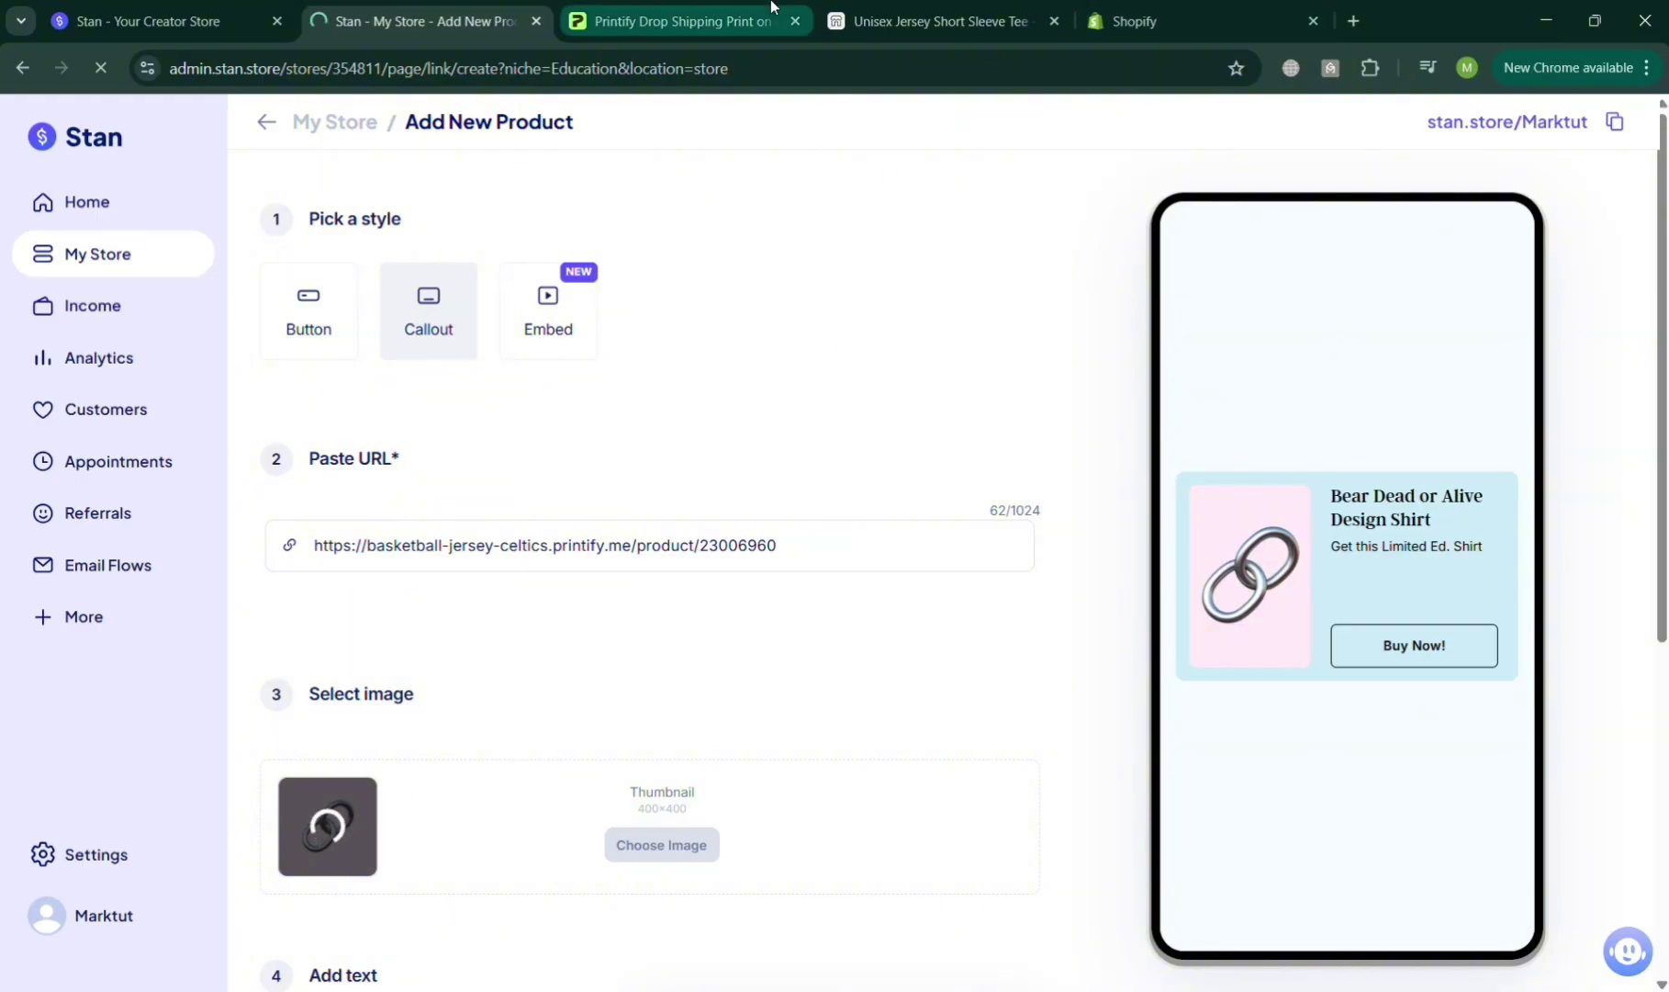
left_click(982, 7)
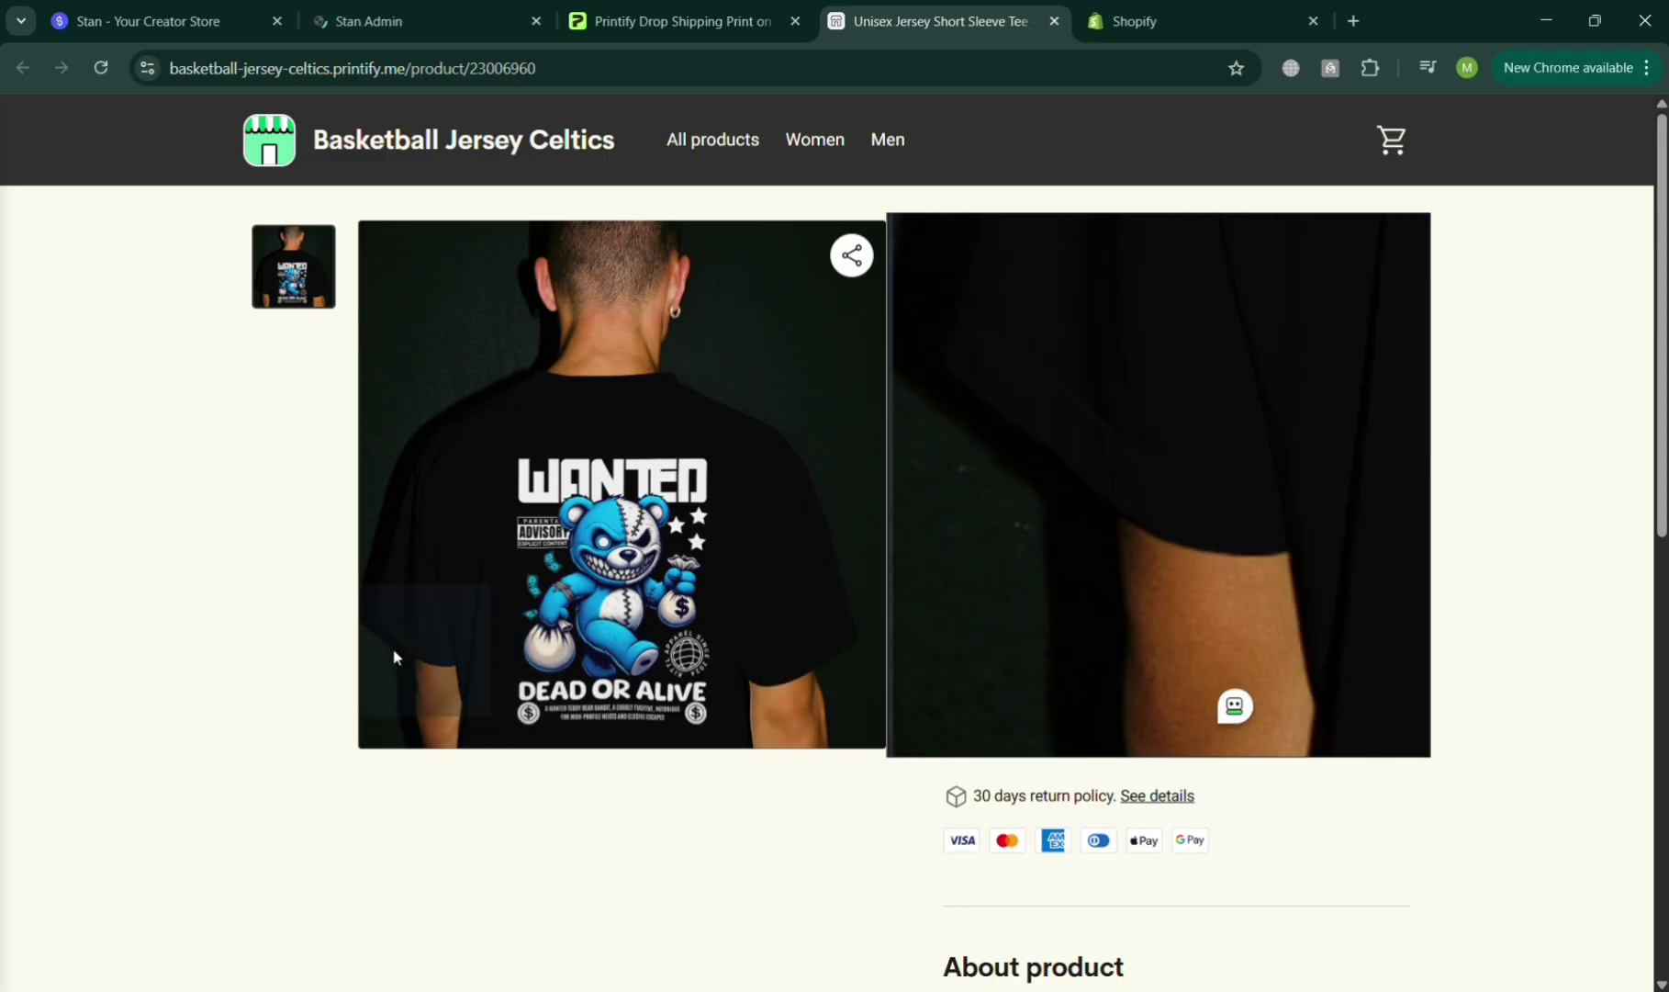
left_click(654, 9)
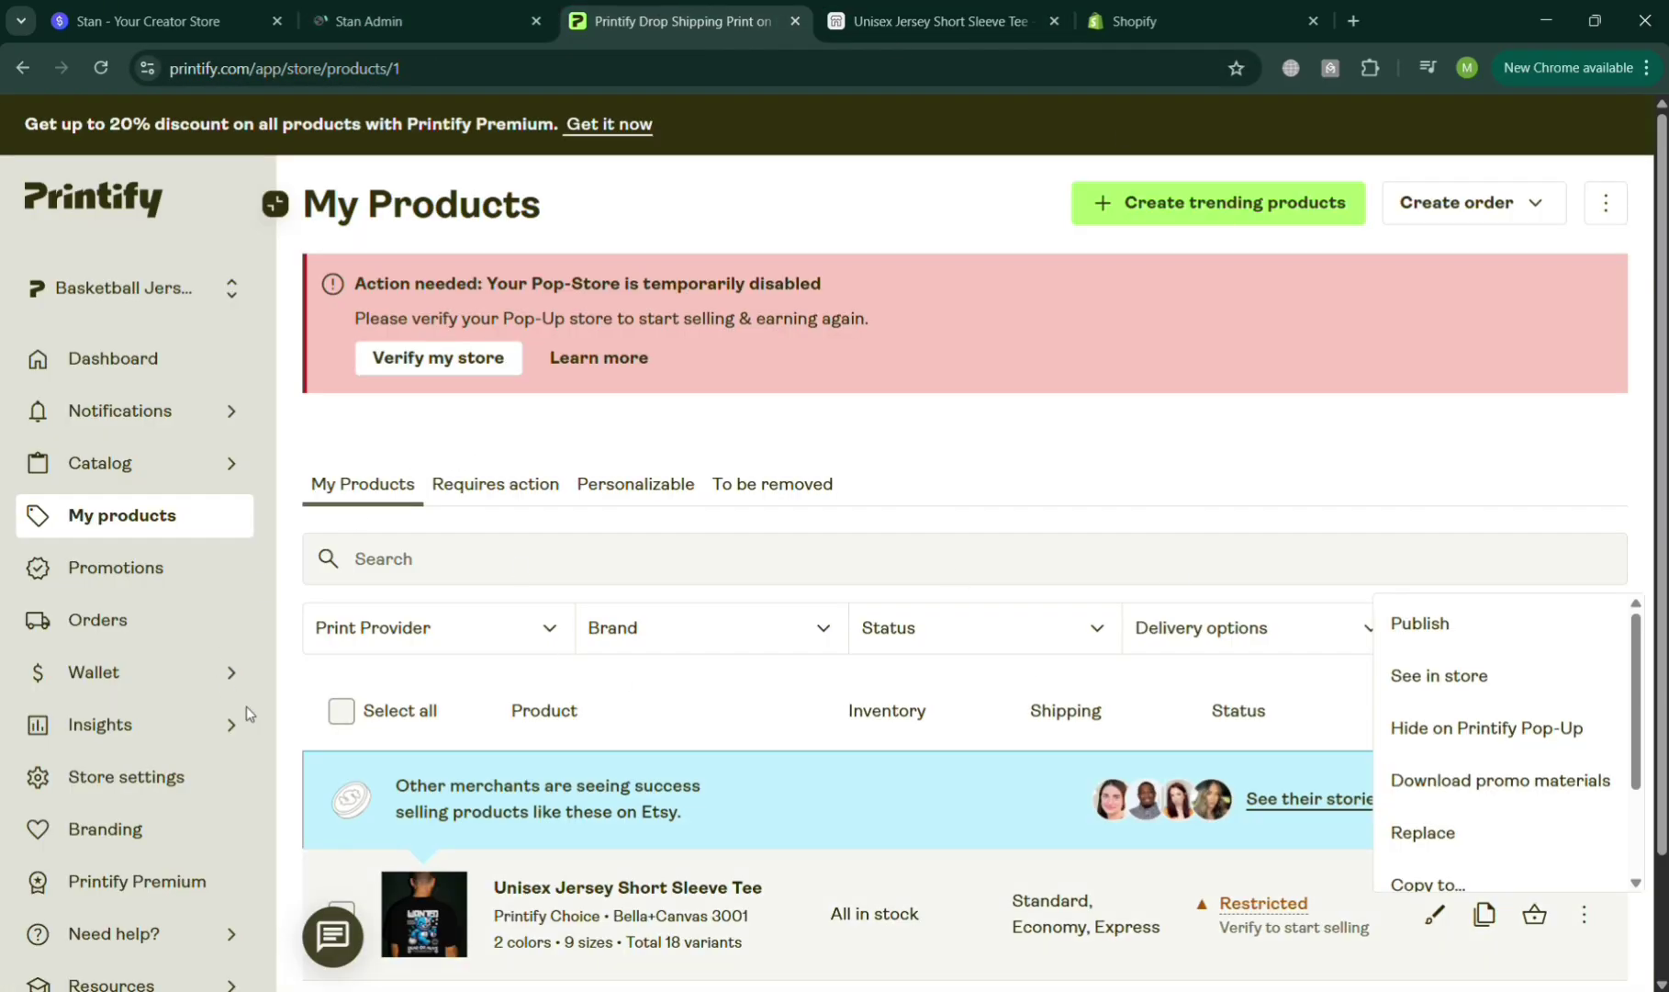
left_click(488, 11)
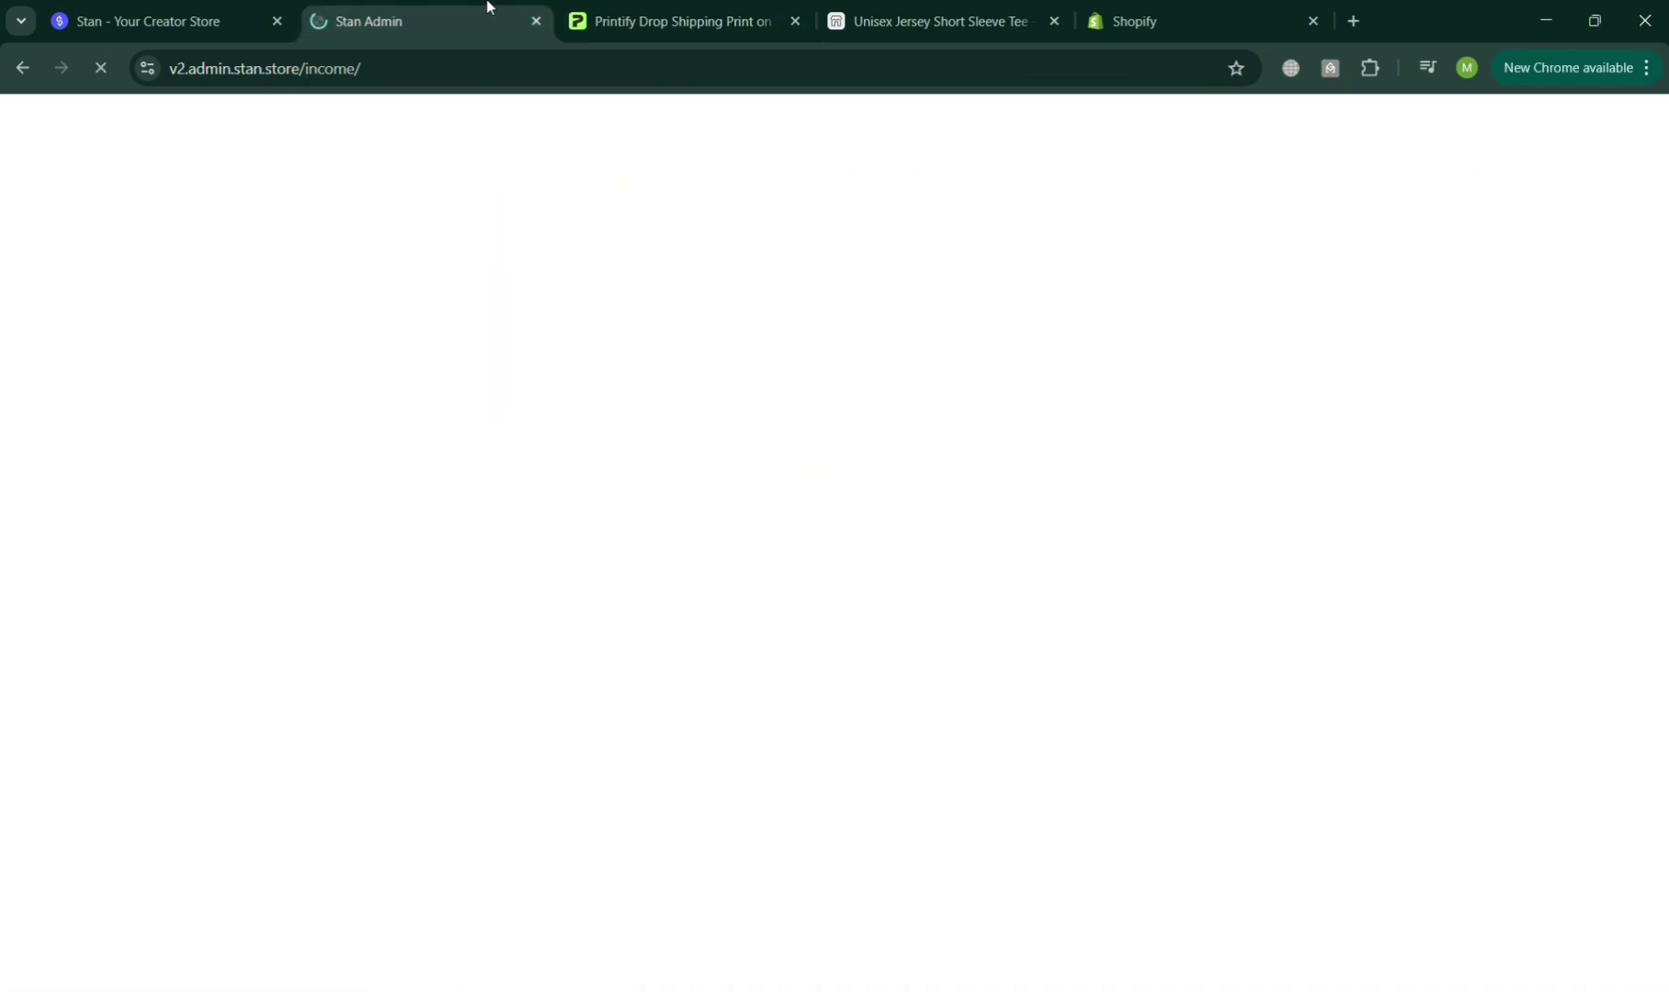